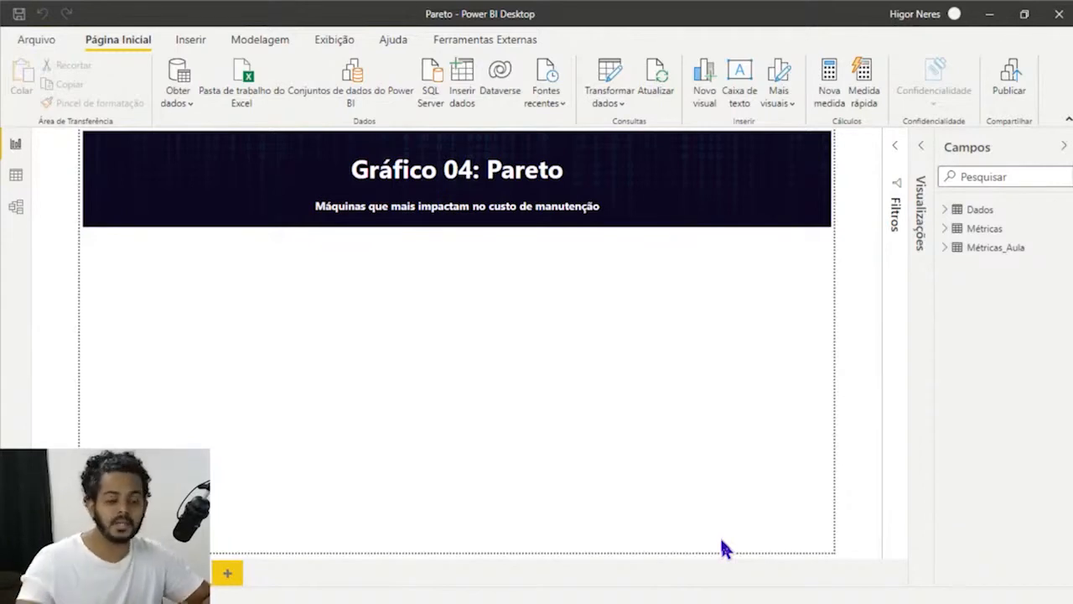
Create a new measure named Custo_Man_Aula in the Métricas_Aula table.
left_click(945, 249)
left_click(945, 249)
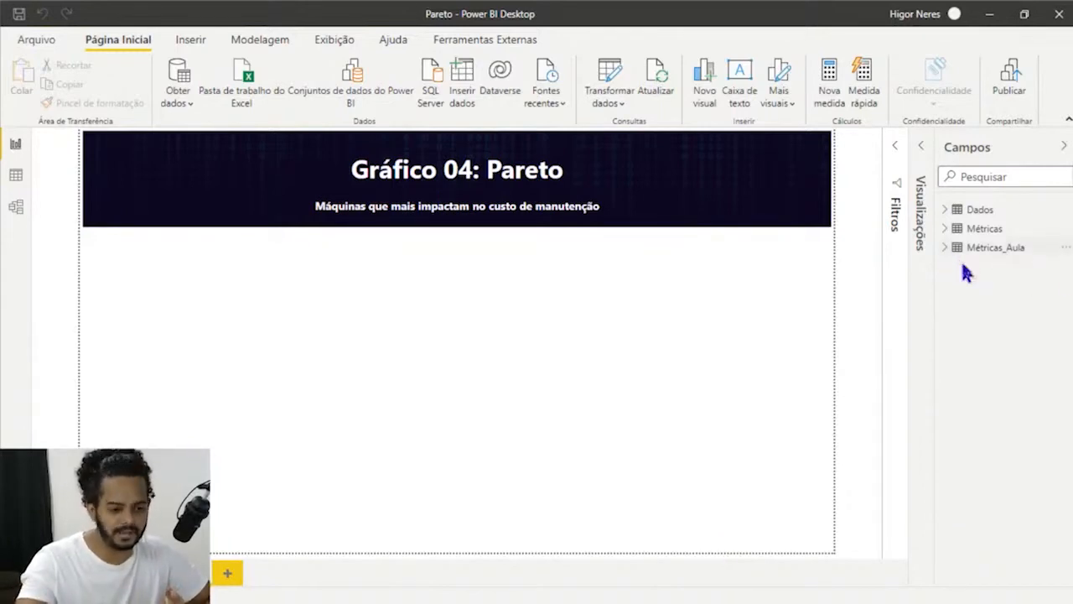
left_click(1002, 249)
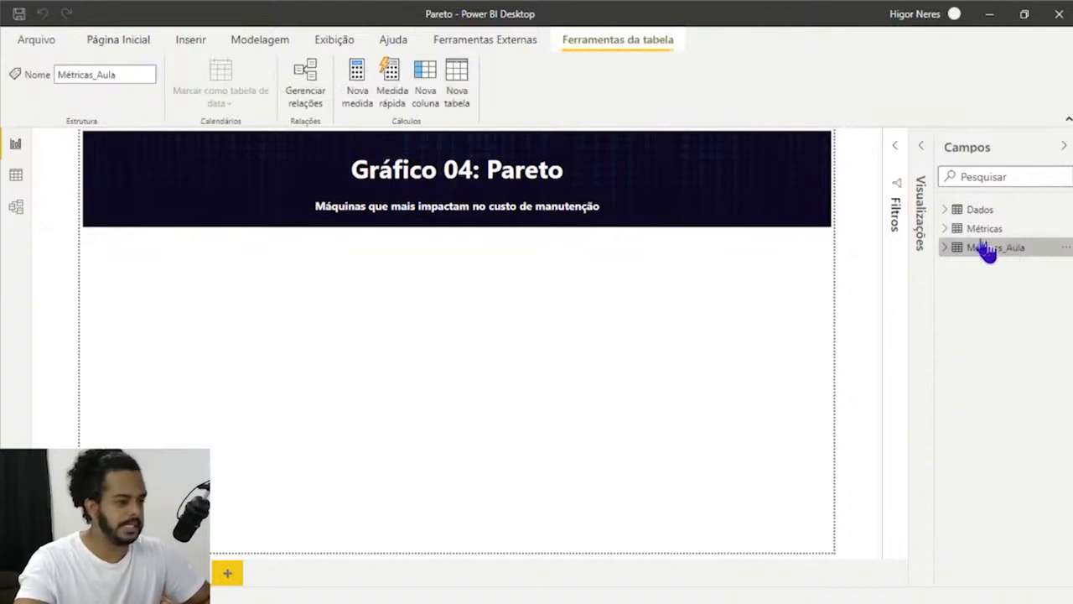
left_click(348, 101)
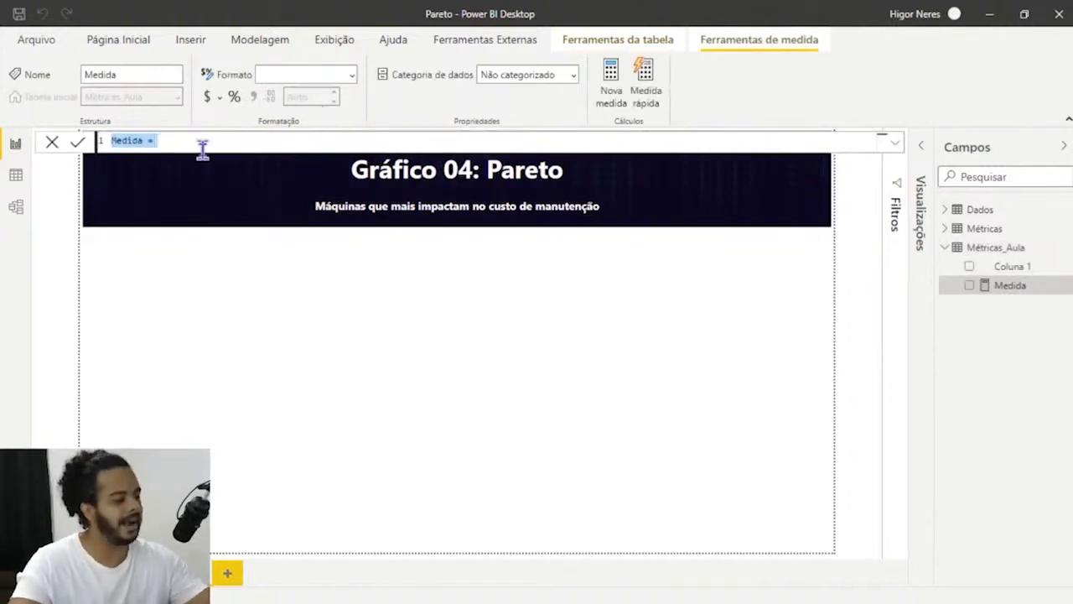
type("Cus")
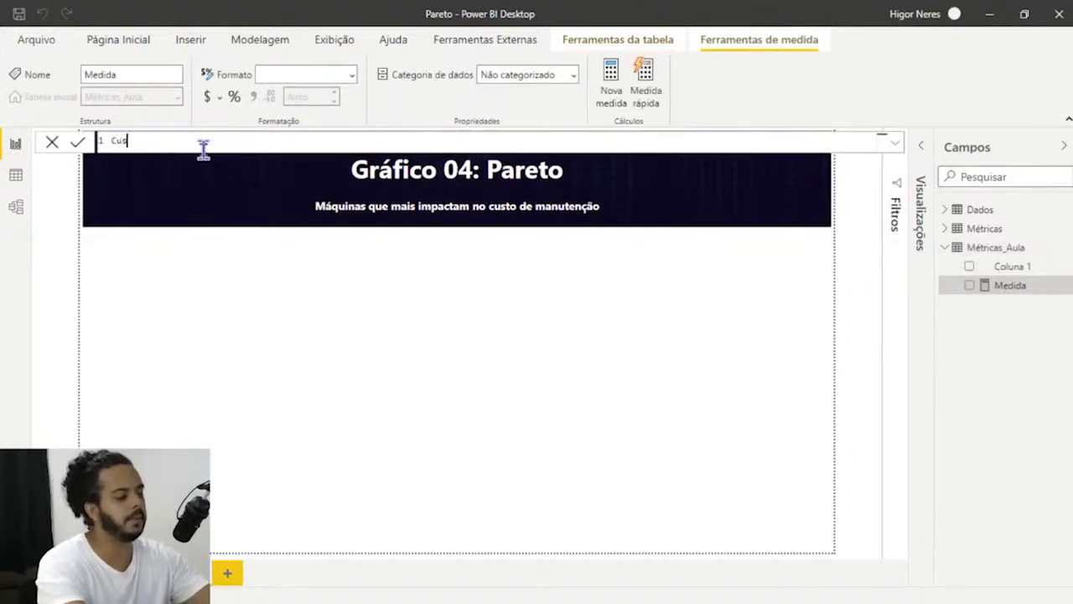
type("to_Man")
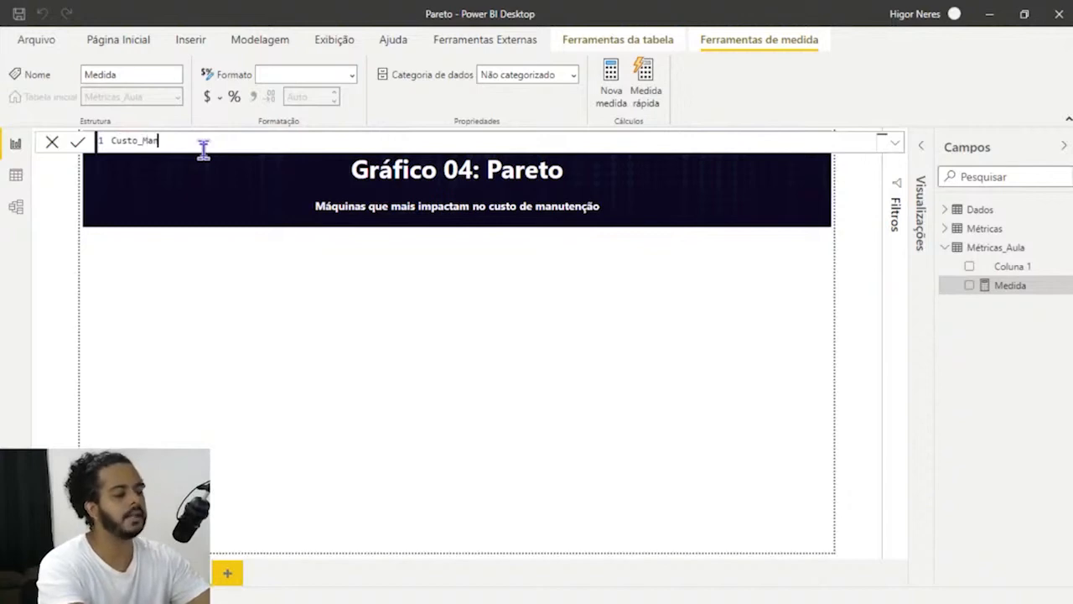
type("_Au")
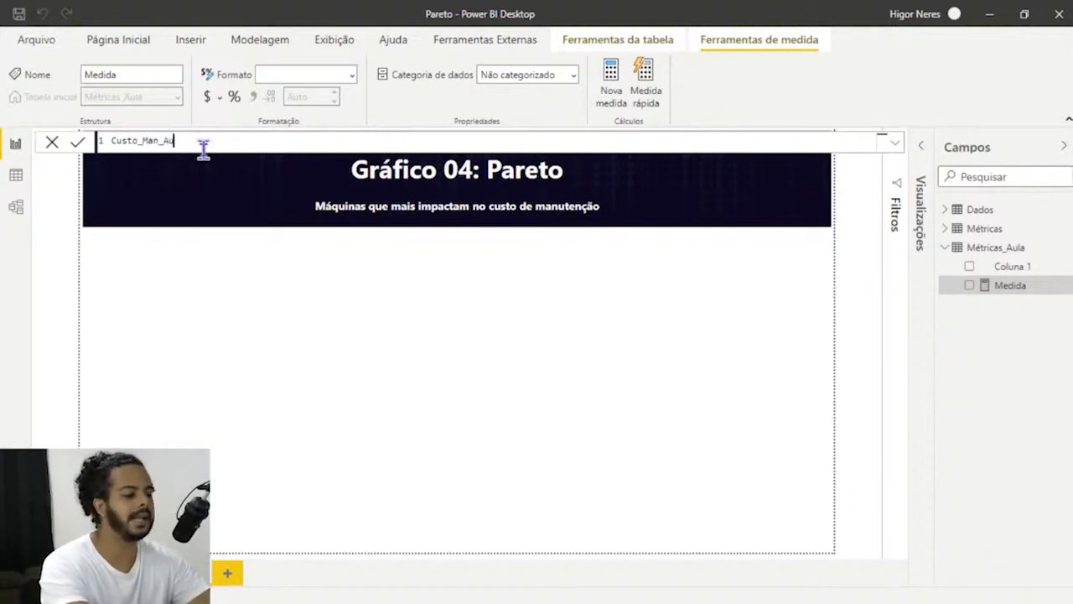
type("la=")
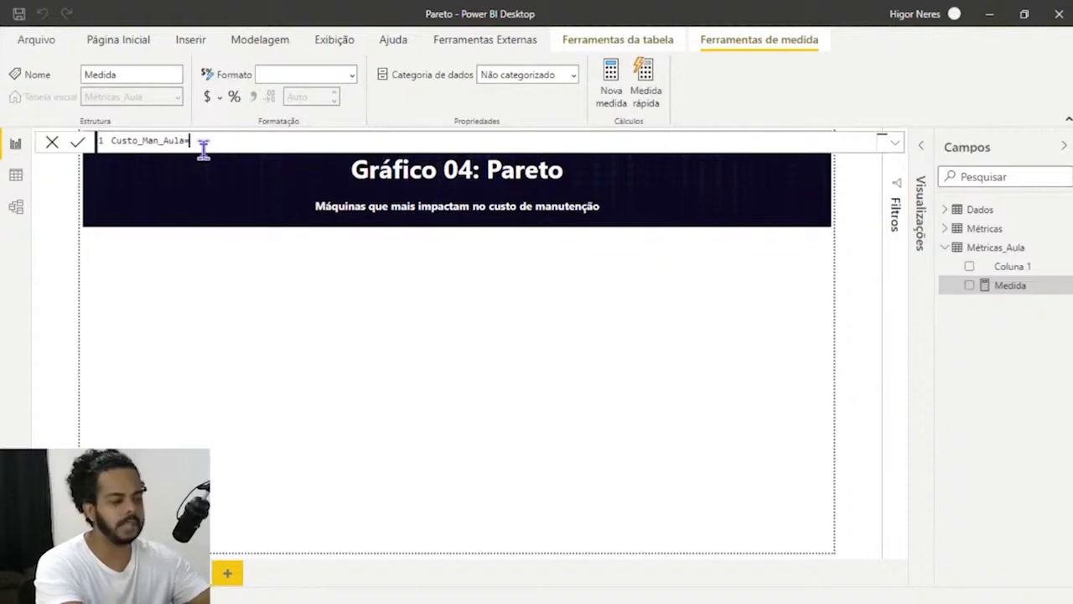
Define the Custo_Man_Aula measure as SUM(Dados[Custo Manutenção]) and commit the formula.
type("SUM(")
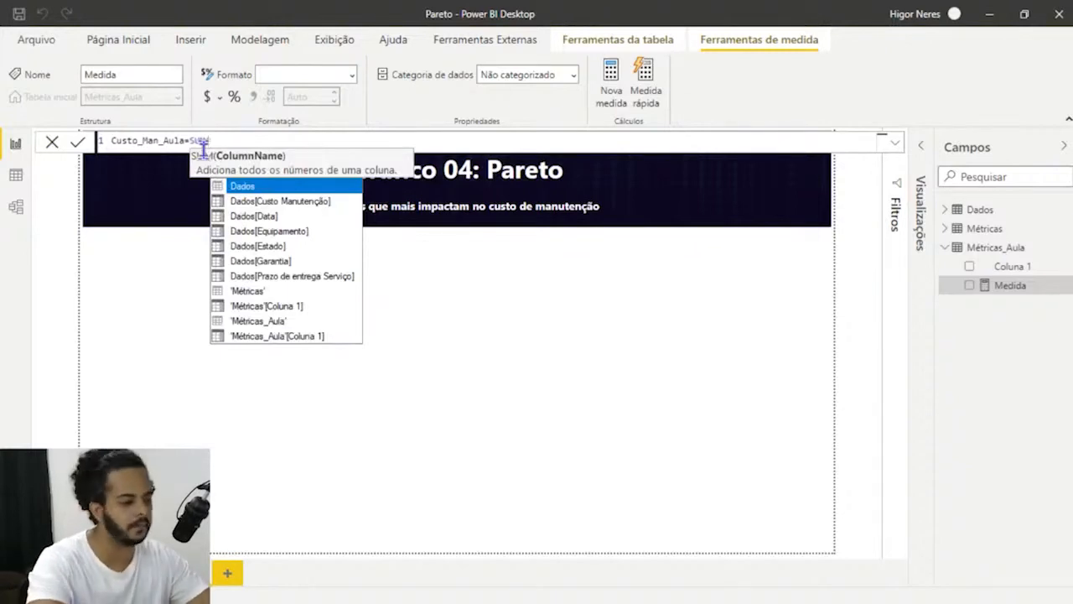
key("Down")
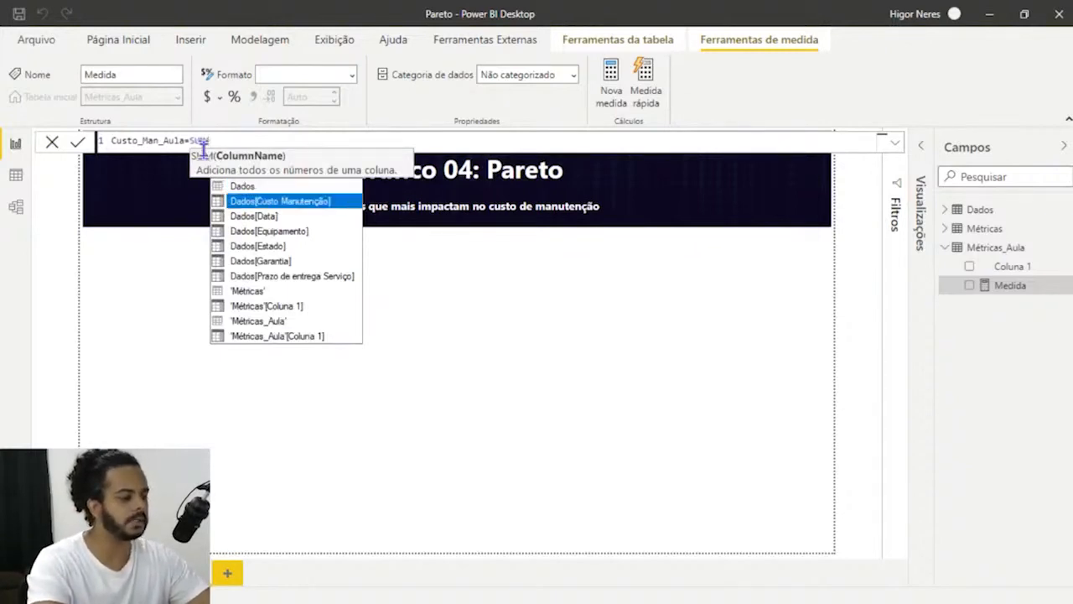
key("Tab")
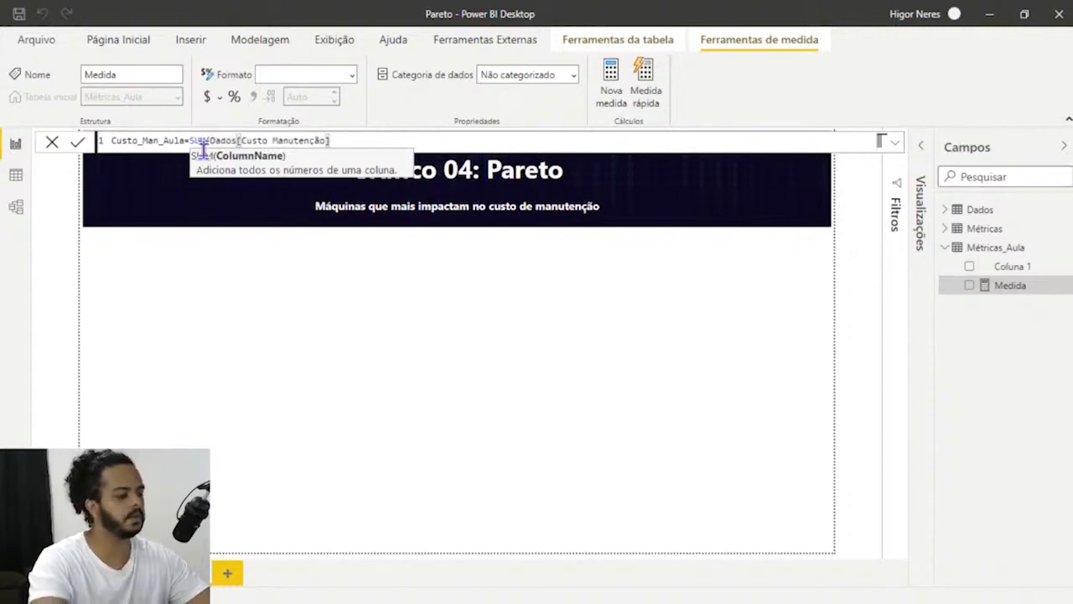
type(")")
key("Return")
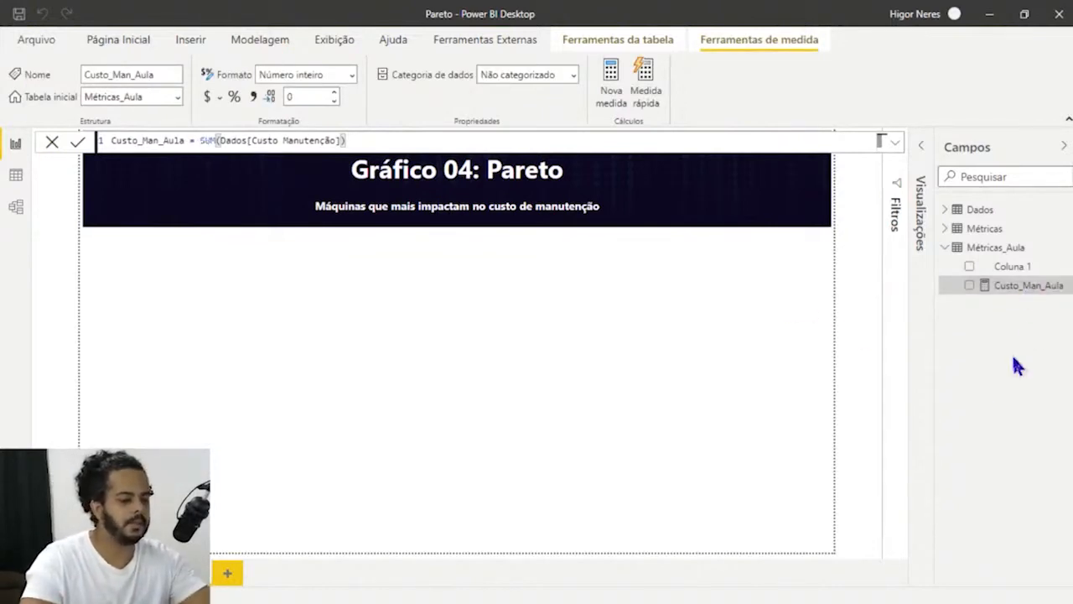
Insert a table visual on the report page, narrow it and place it directly beneath the header banner, flush with the page's right edge.
left_click(786, 357)
left_click(1065, 146)
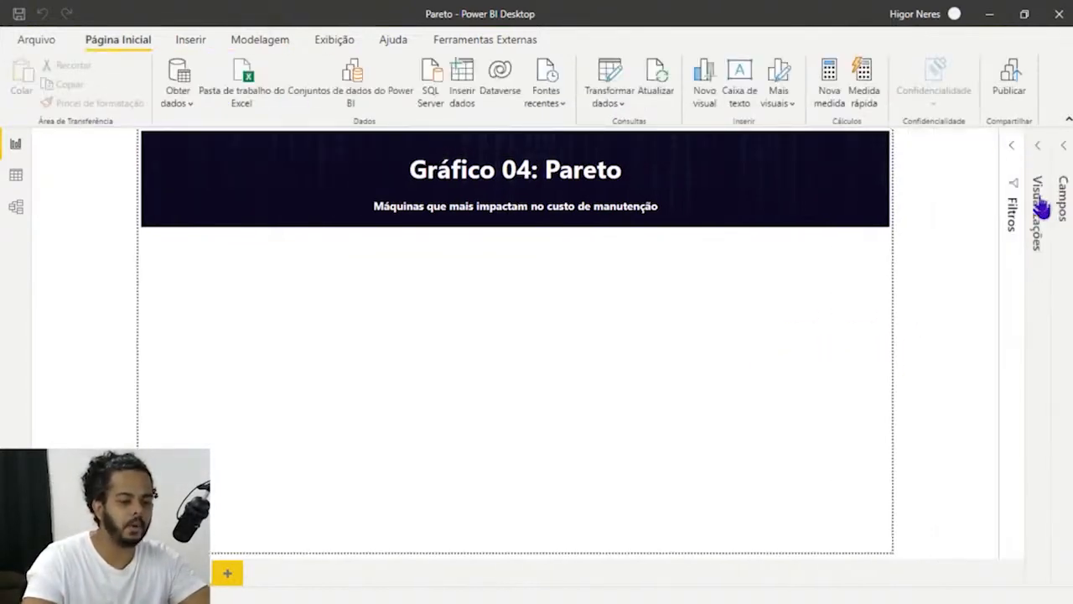
left_click(1040, 209)
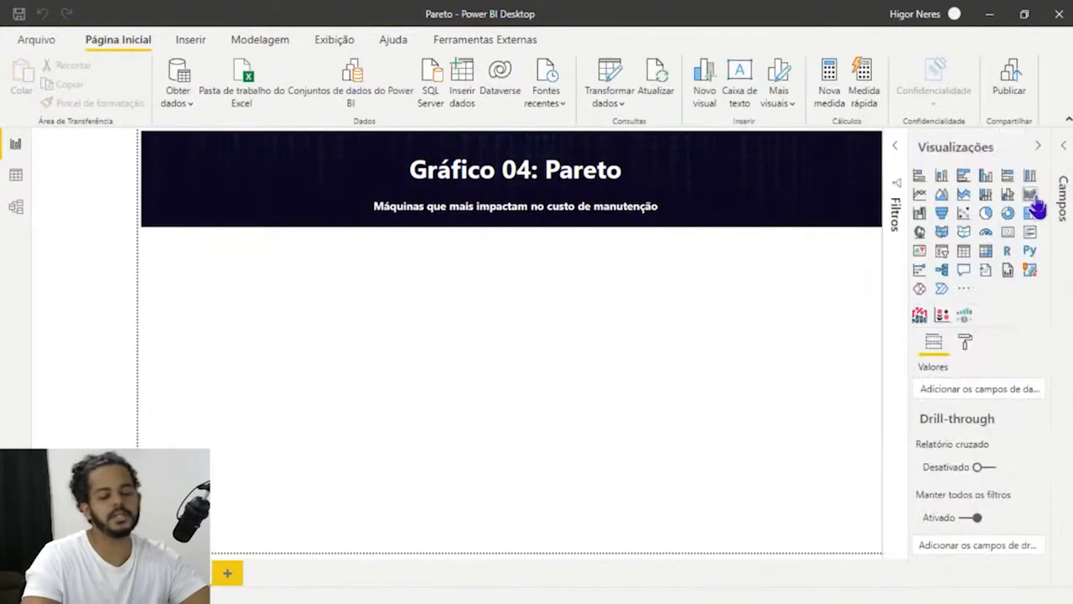
left_click(964, 250)
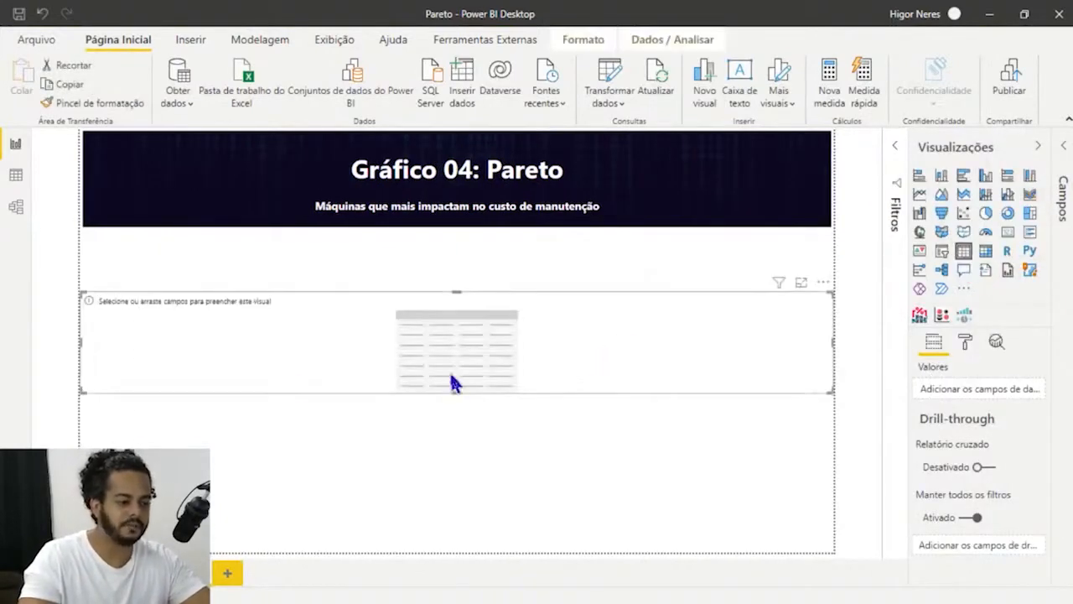
left_click_drag(79, 392, 529, 418)
left_click_drag(660, 404, 663, 354)
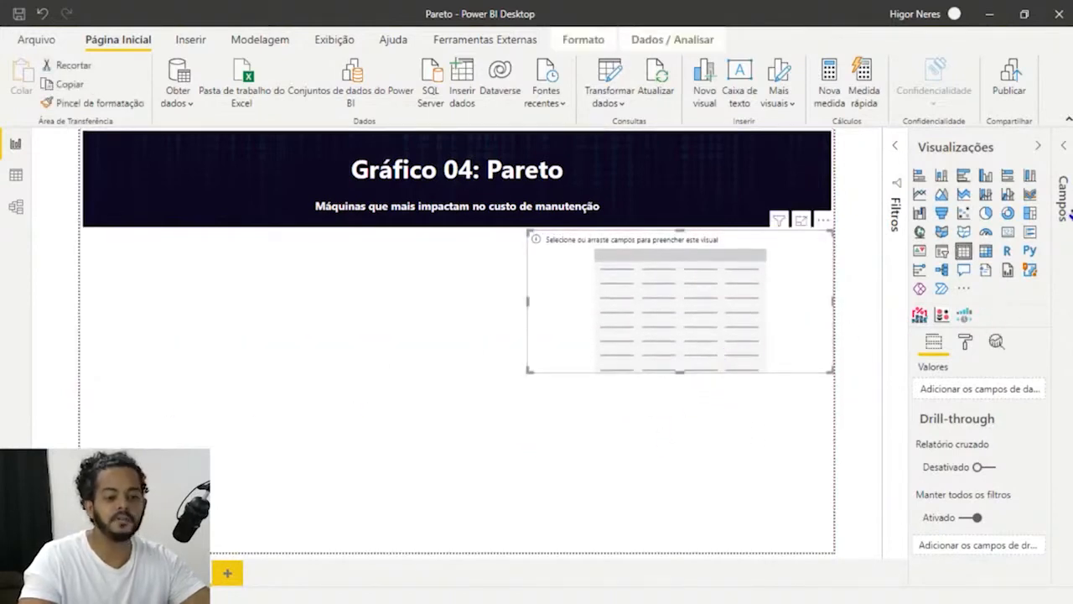
Add the Equipamento field from Dados and the Custo_Man_Aula measure to the table visual.
left_click(1065, 212)
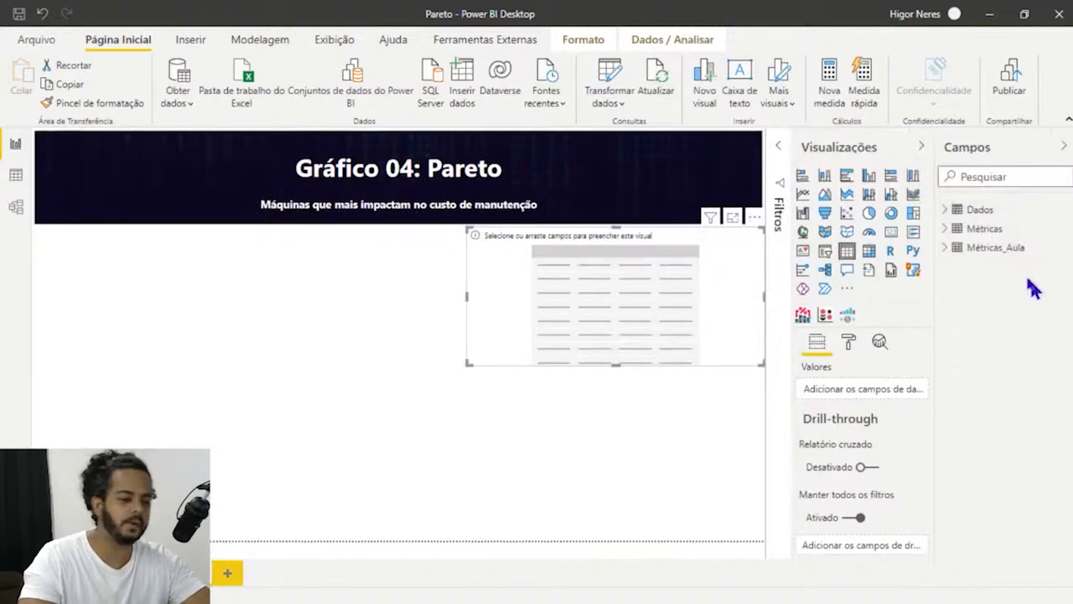
left_click(947, 248)
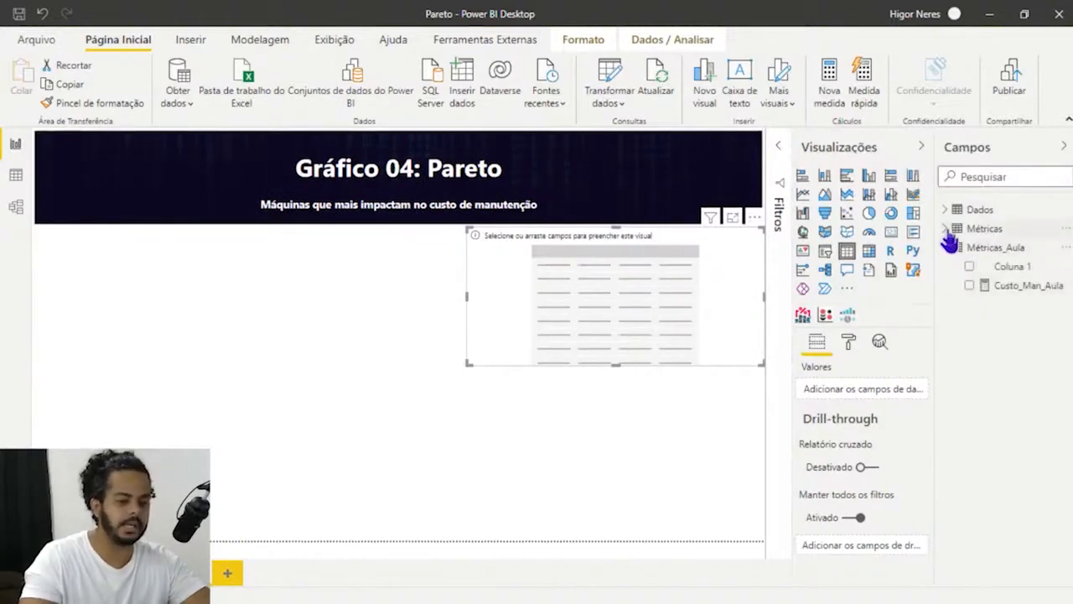
left_click(946, 210)
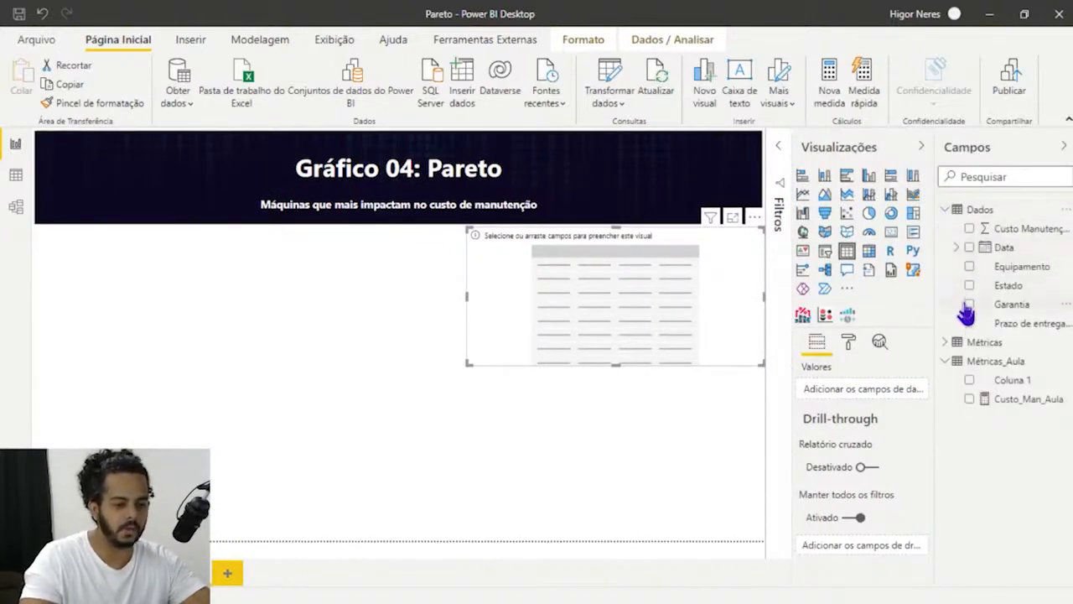
left_click(968, 268)
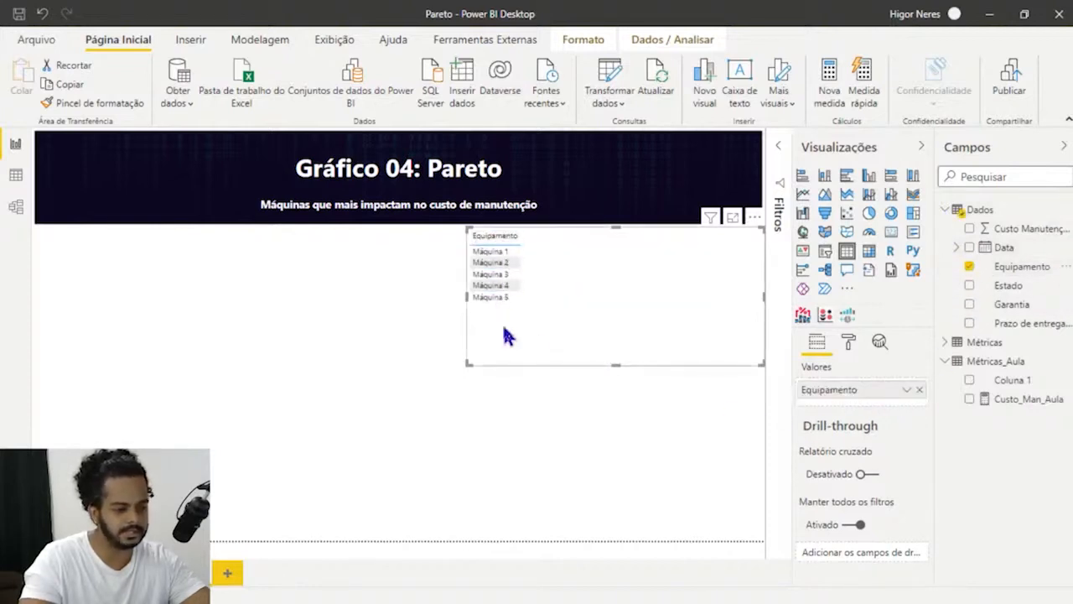
left_click(971, 400)
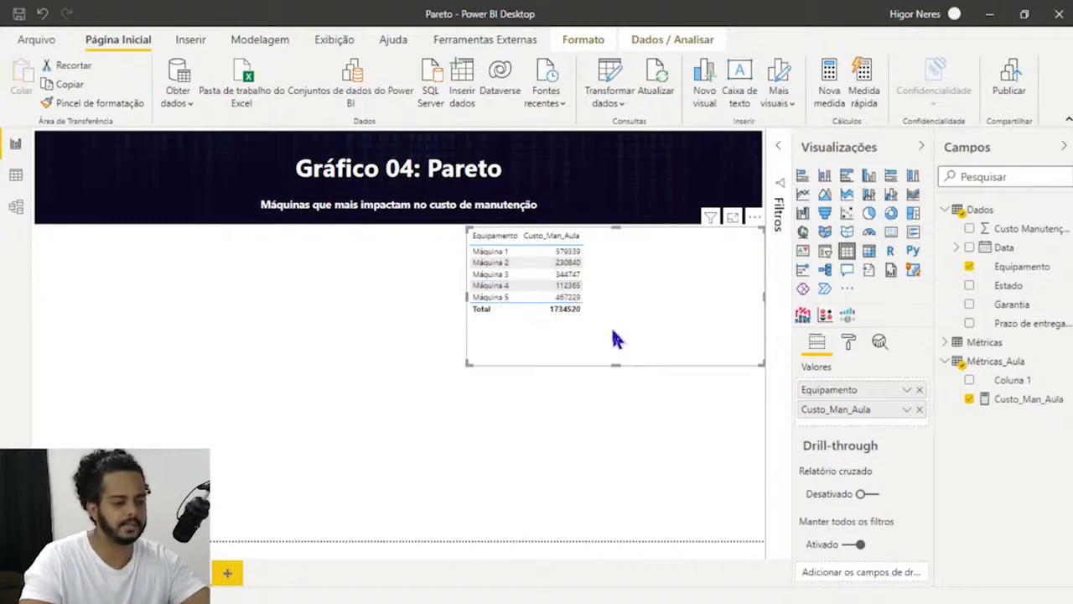
Collapse the Dados field list and reduce the table visual's height slightly.
left_click(988, 213)
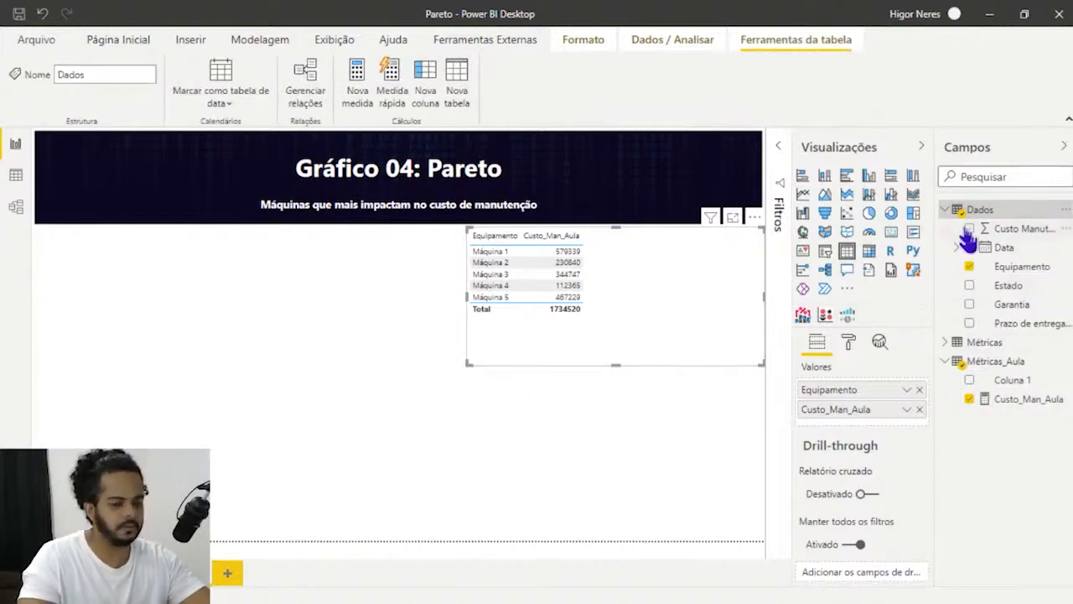
left_click(946, 209)
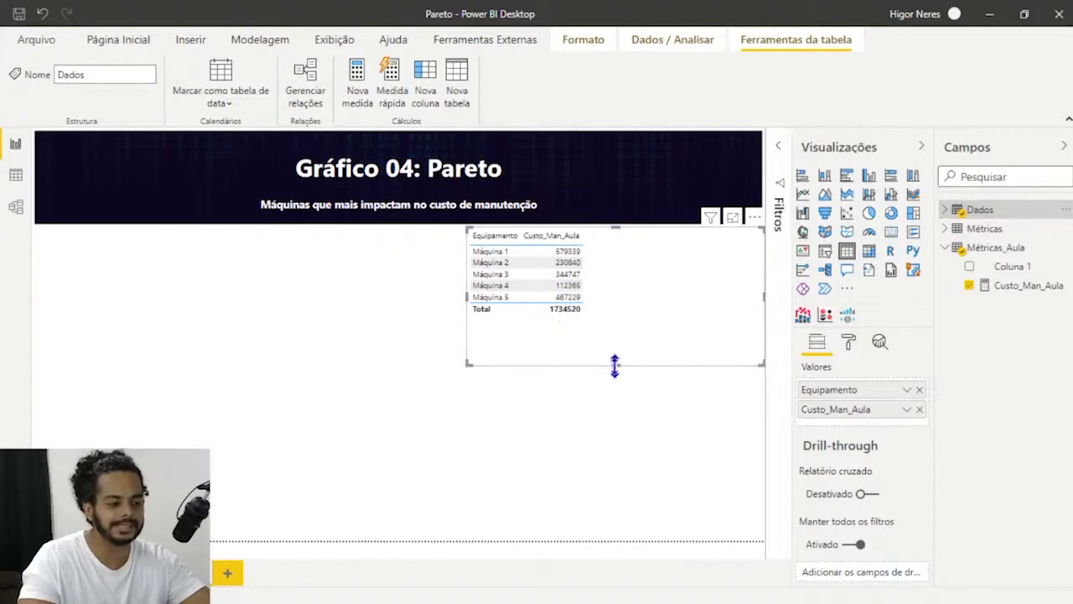
left_click_drag(615, 365, 615, 348)
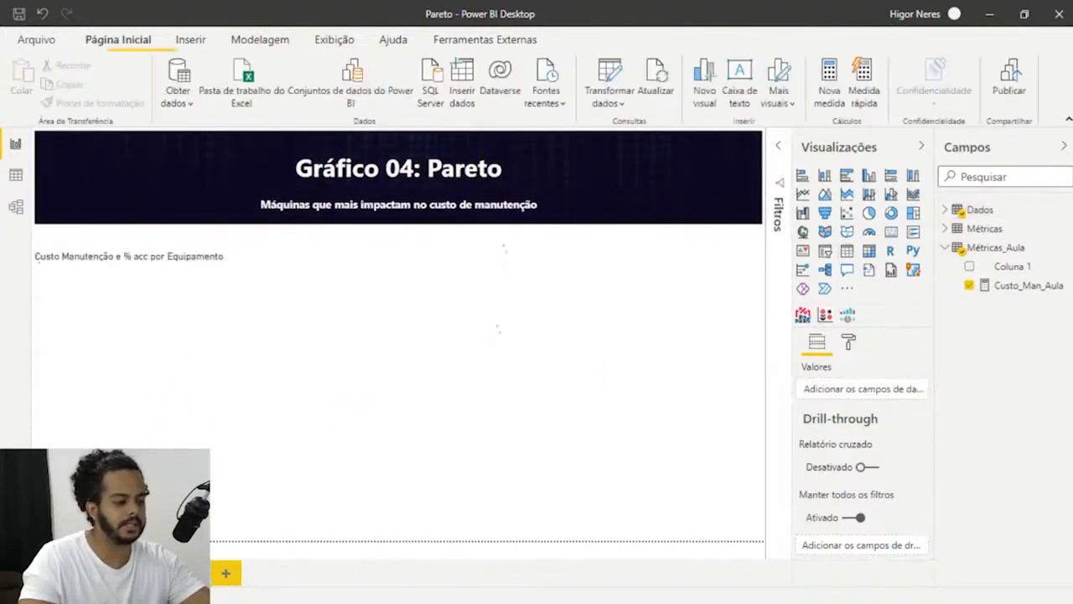
mouse_move(130, 333)
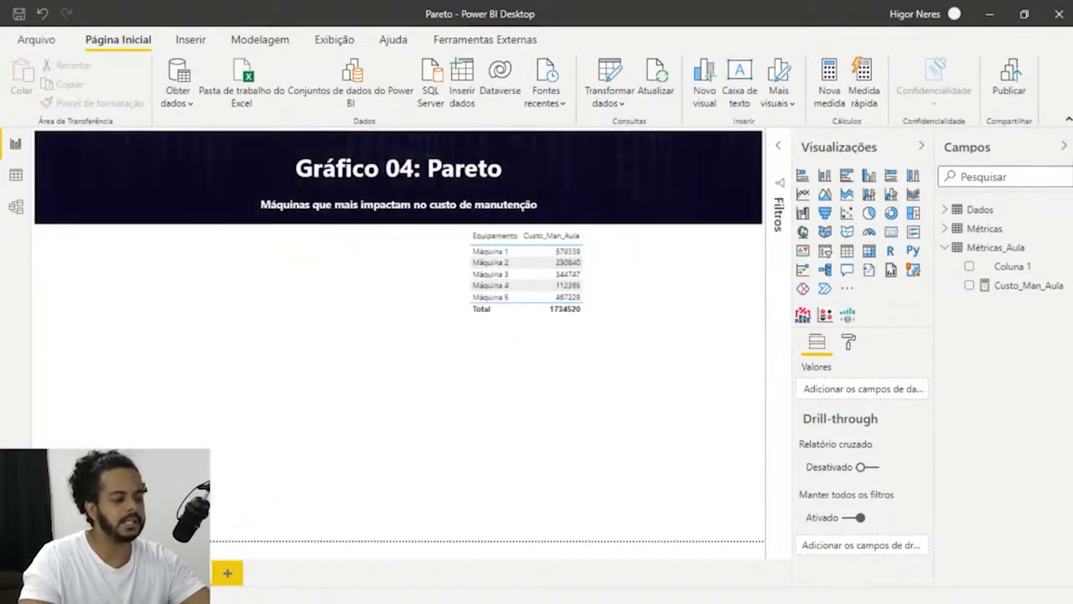
left_click(612, 331)
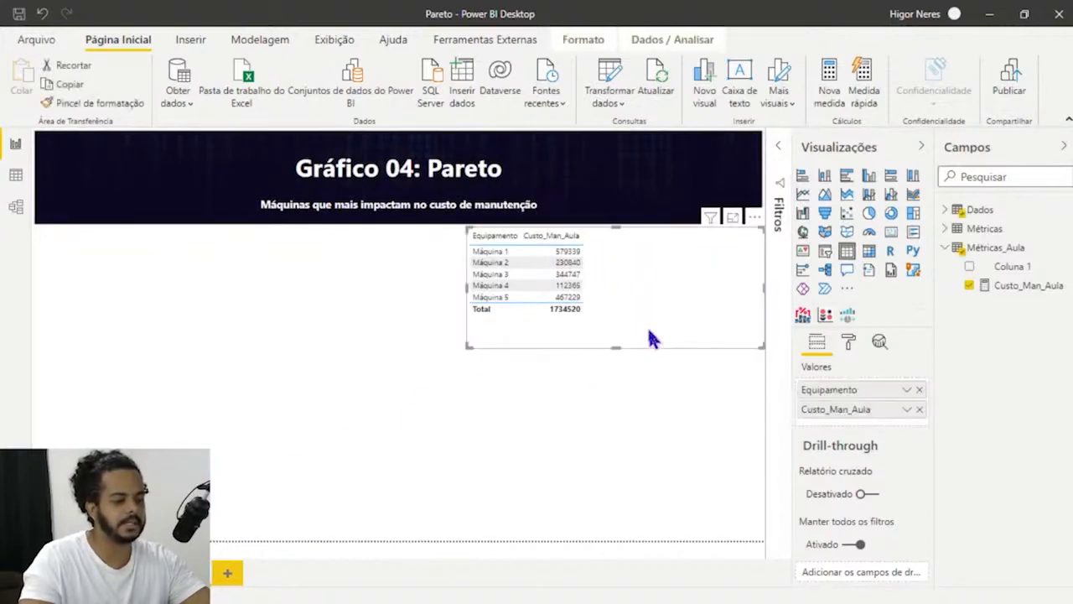
Create a new measure named Ranking_Aula in the Métricas_Aula table.
left_click(1002, 248)
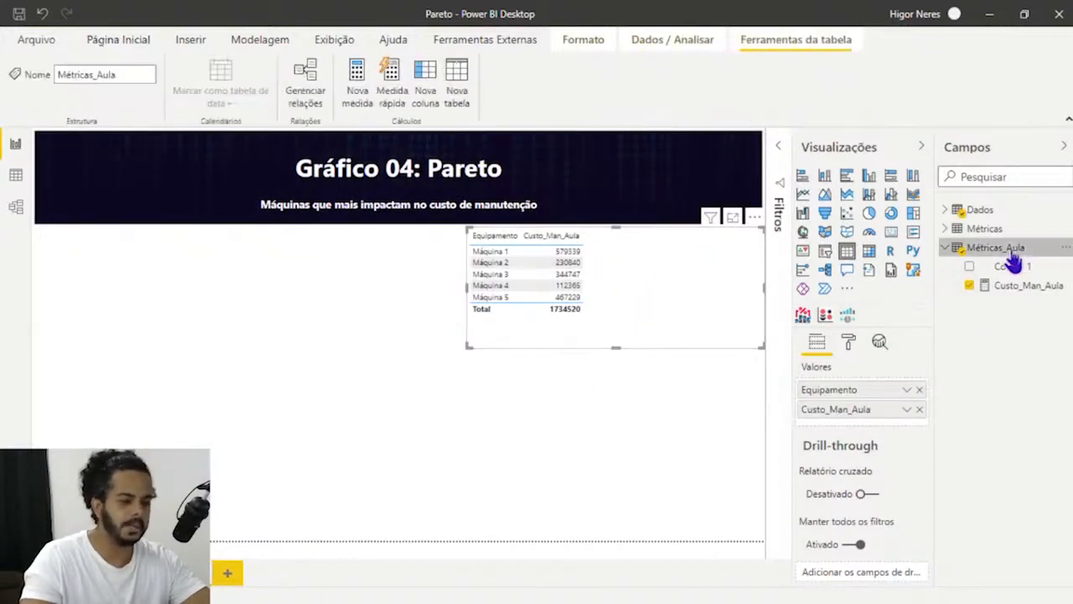
left_click(363, 99)
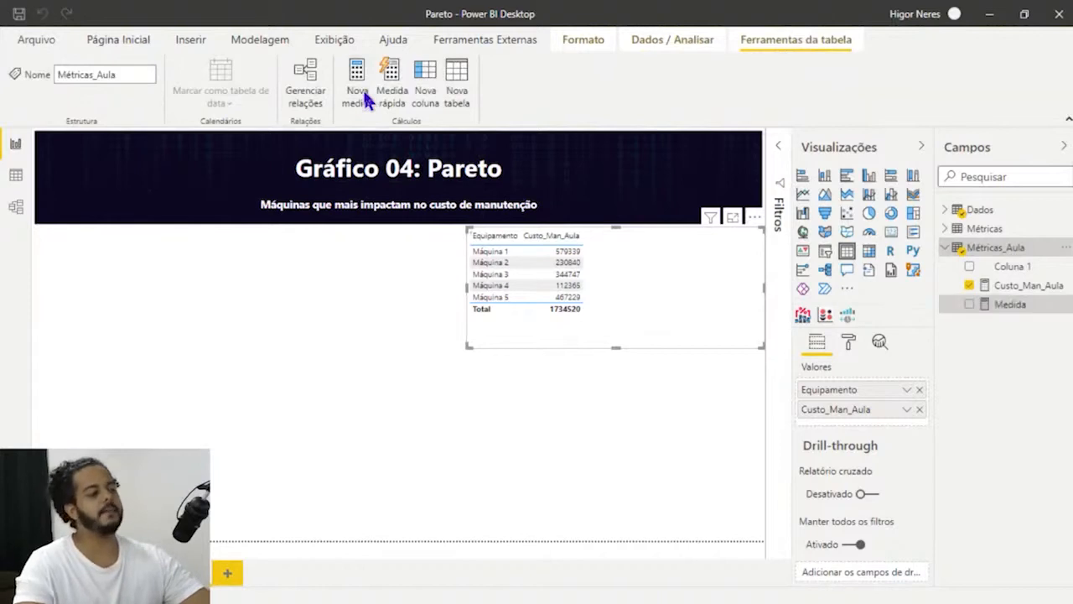
double_click(138, 141)
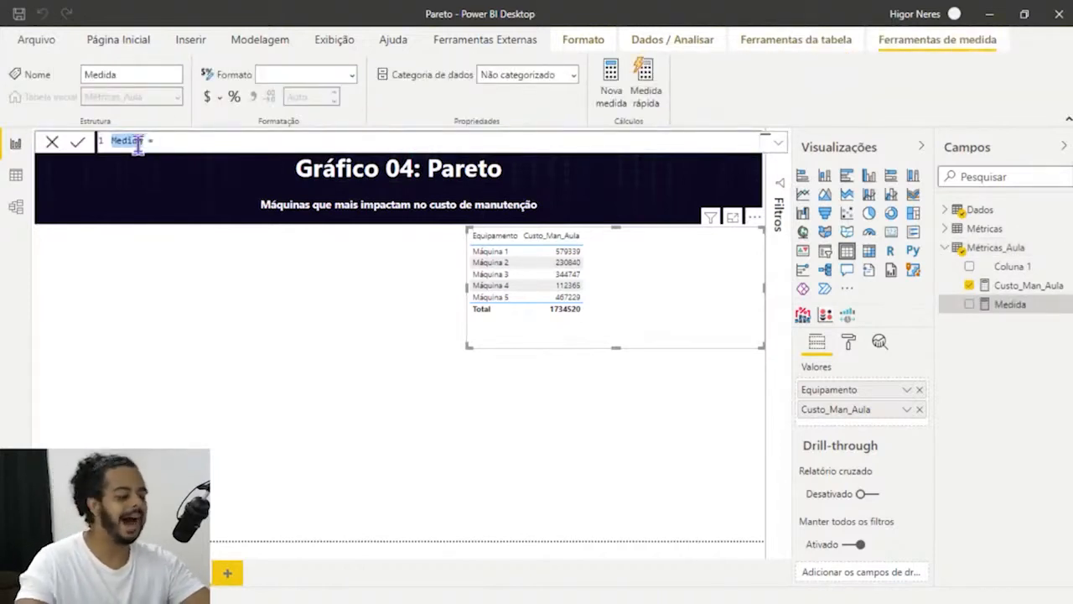
type("Ranking")
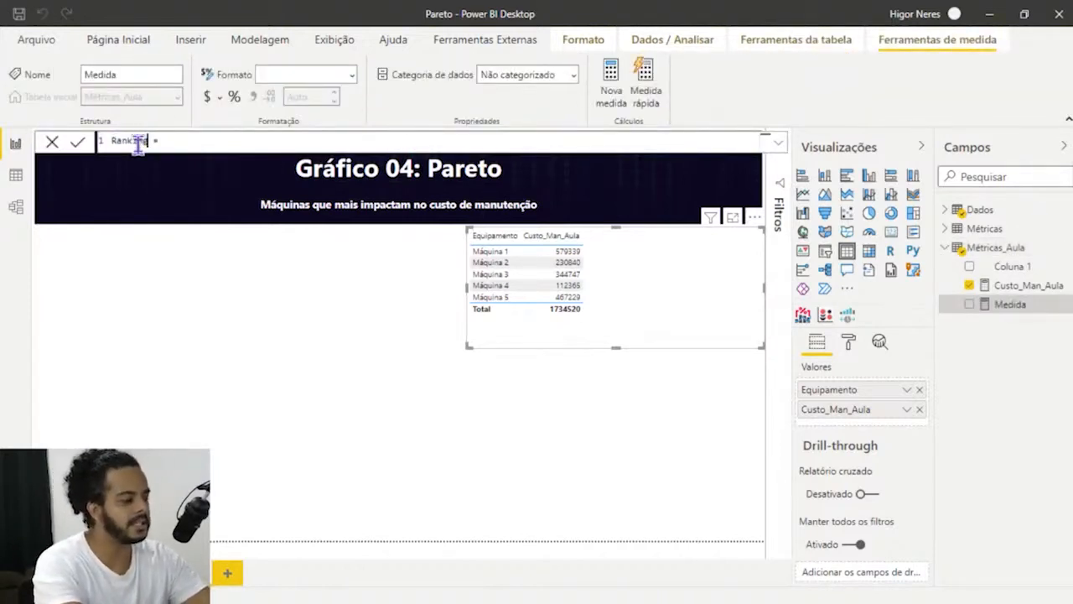
type("_Aula")
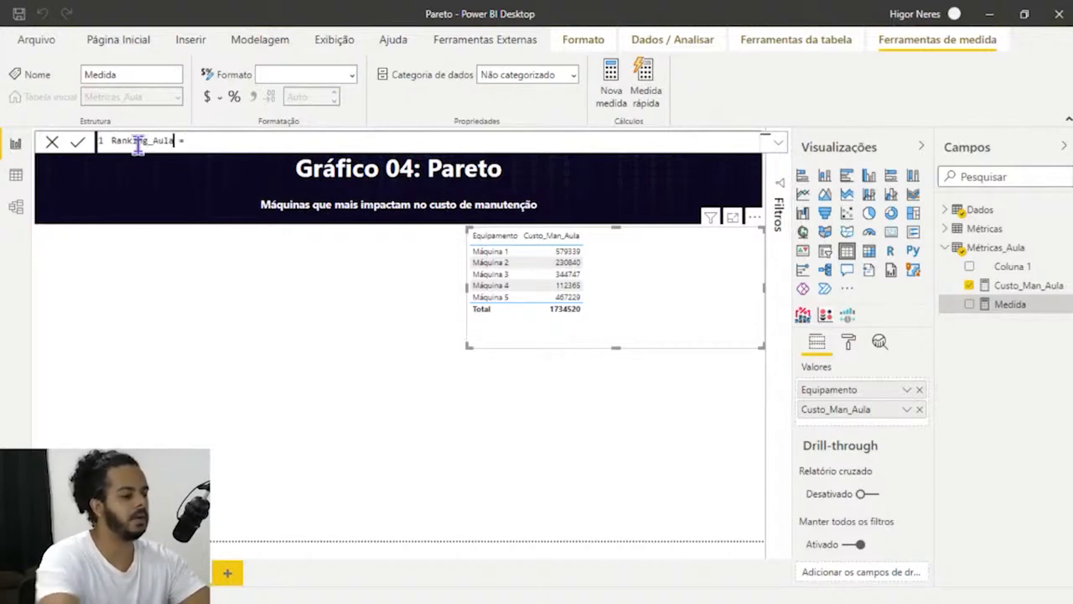
Start the Ranking_Aula formula with the RANKX function and read its syntax description.
left_click(207, 139)
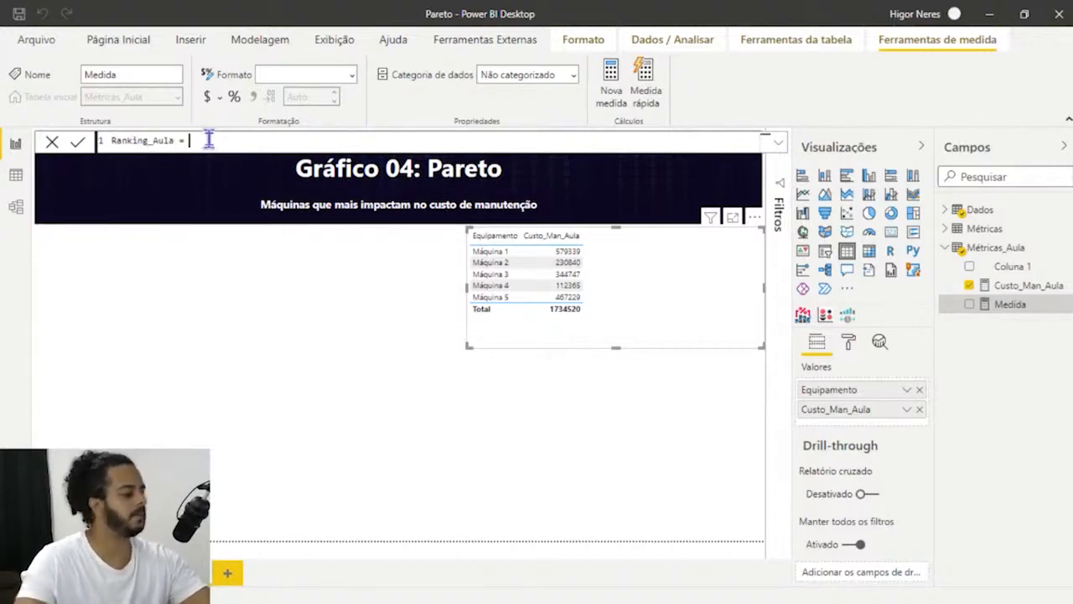
type("RANKX(")
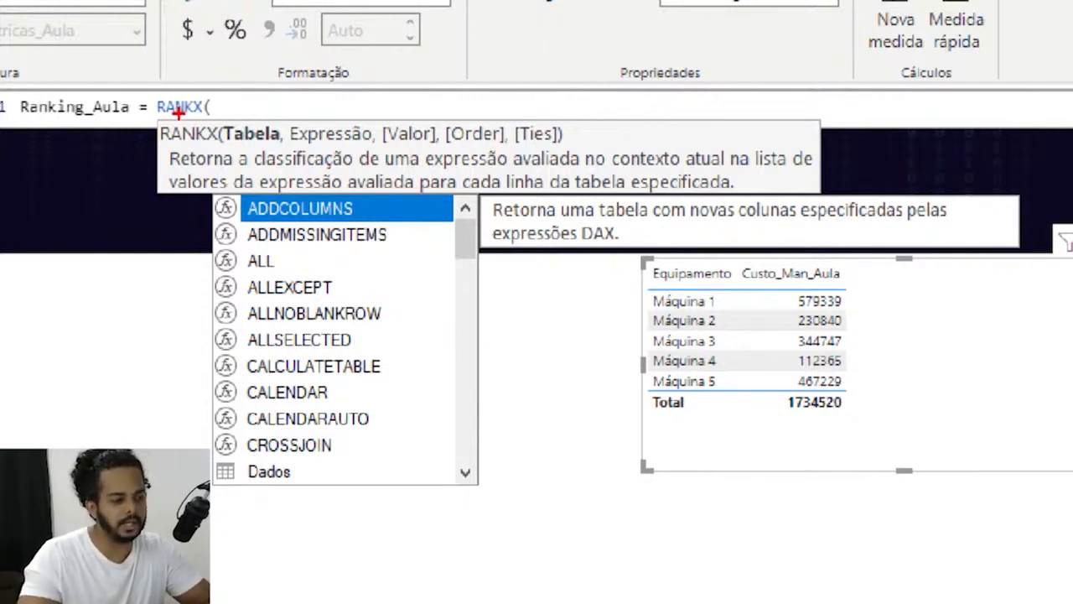
left_click_drag(167, 176, 821, 171)
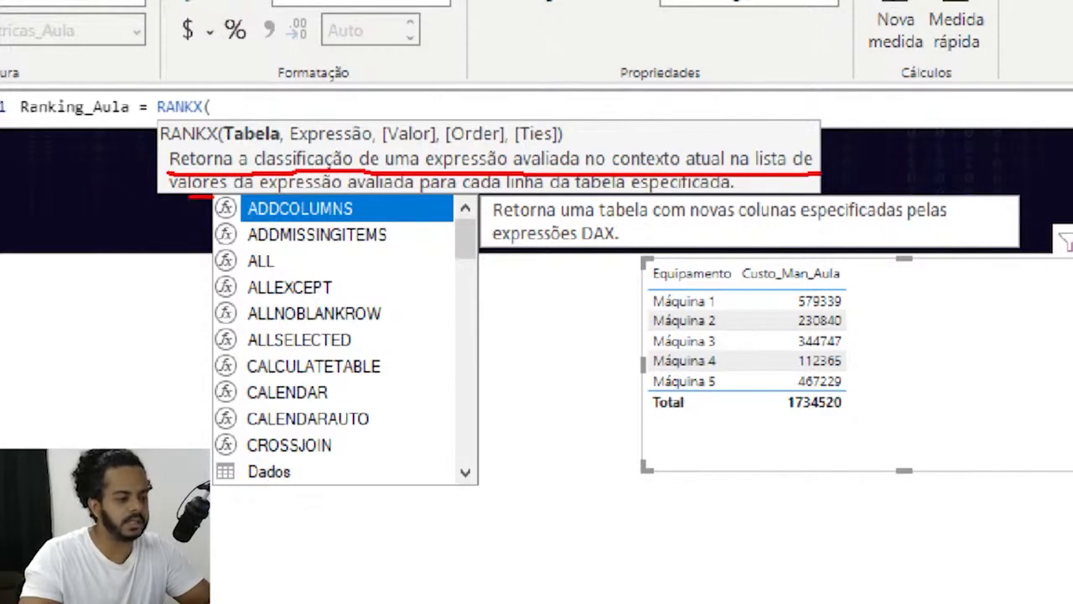
mouse_move(191, 198)
left_mouse_down()
mouse_move(744, 211)
mouse_move(747, 178)
left_mouse_up()
key("Escape")
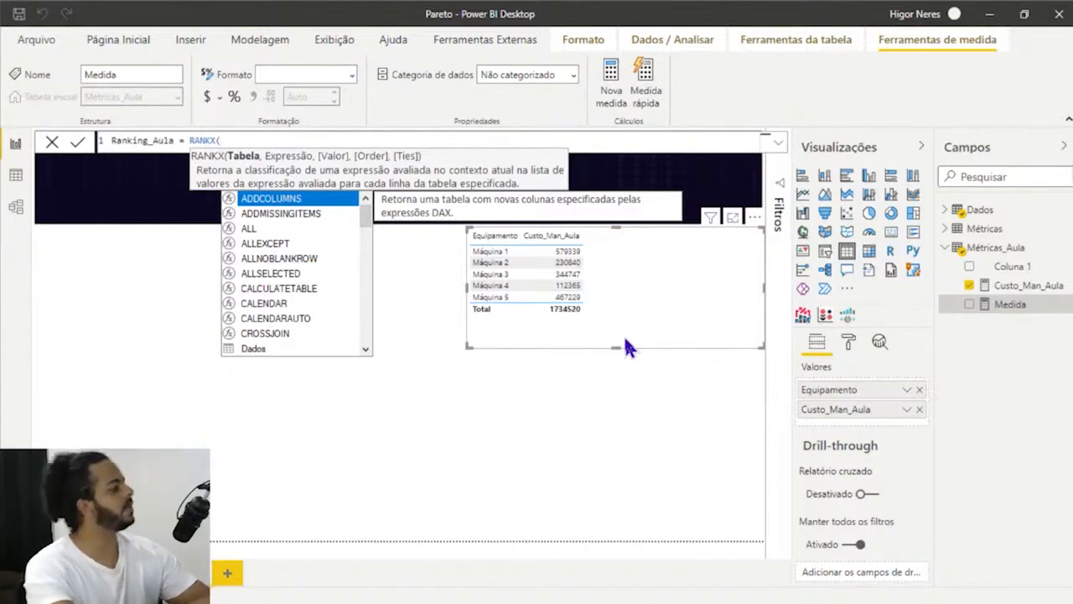
Enter the Dados table as the first argument of RANKX in the Ranking_Aula formula.
type("da")
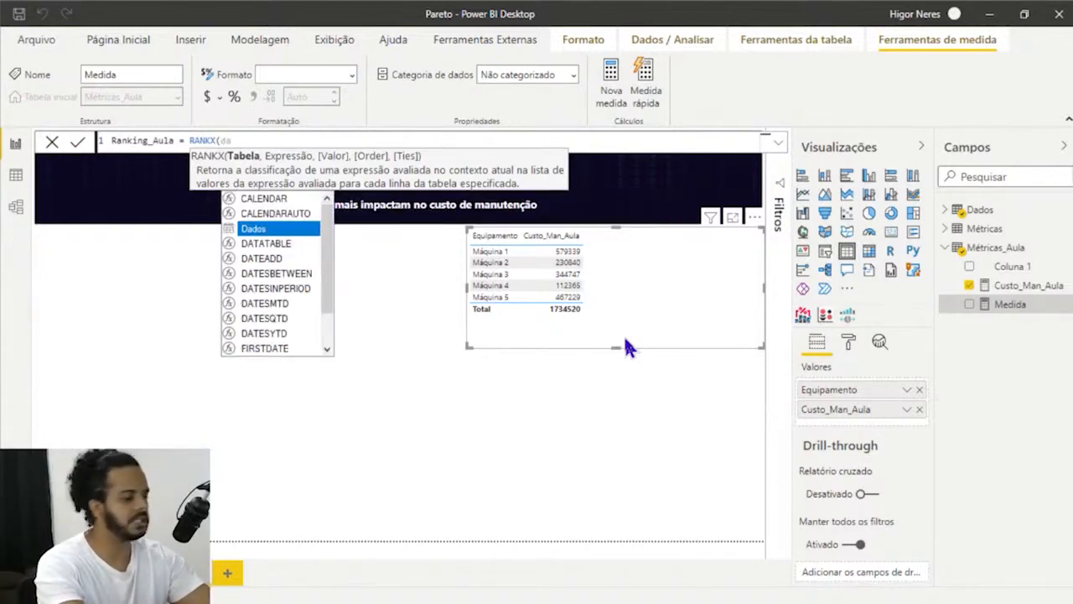
type("dos")
key("BackSpace")
key("BackSpace")
key("BackSpace")
key("BackSpace")
key("BackSpace")
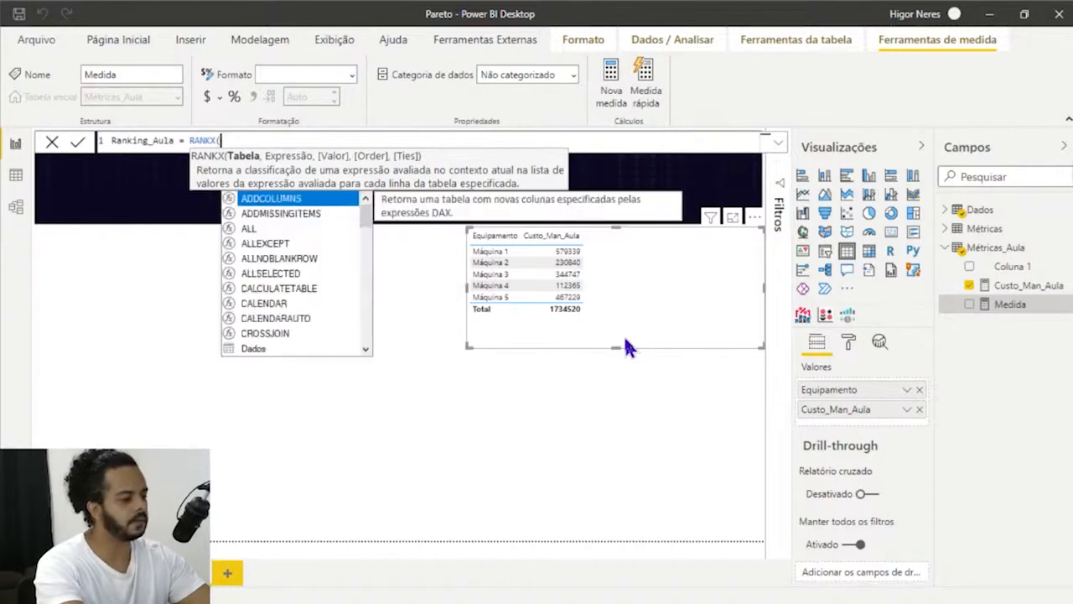
type("Dados,")
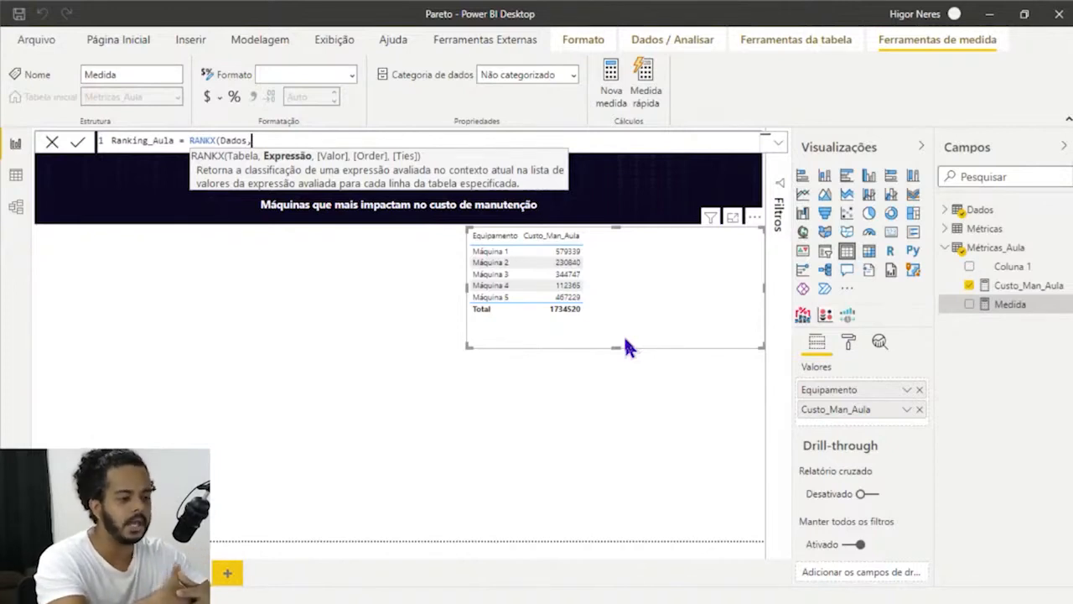
Use the [Custo_Man_Aula] measure as the ranking expression in the RANKX formula.
type("cus")
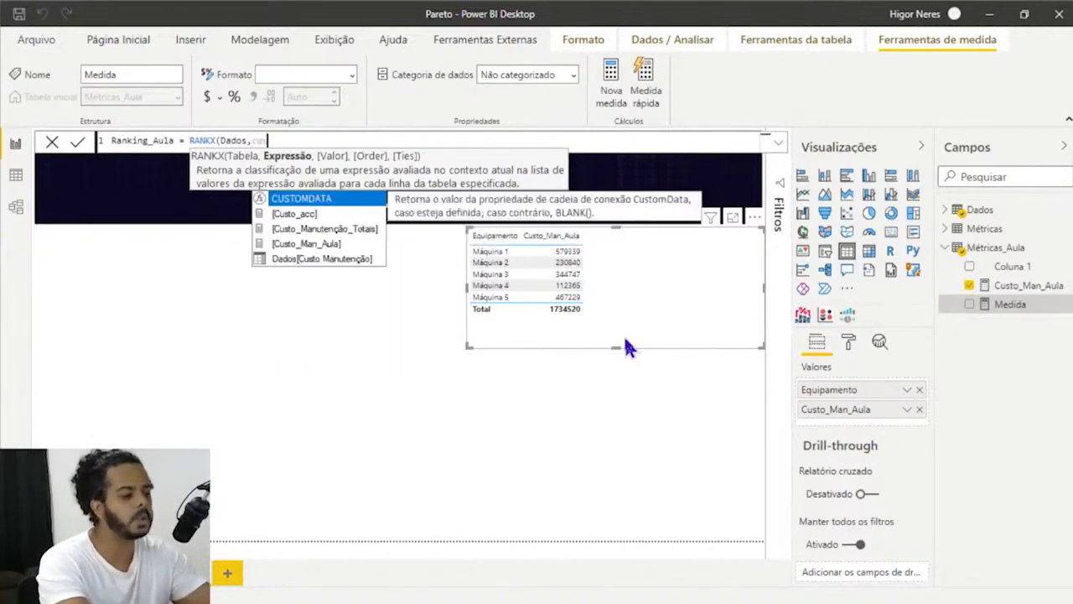
key("Down")
key("Down")
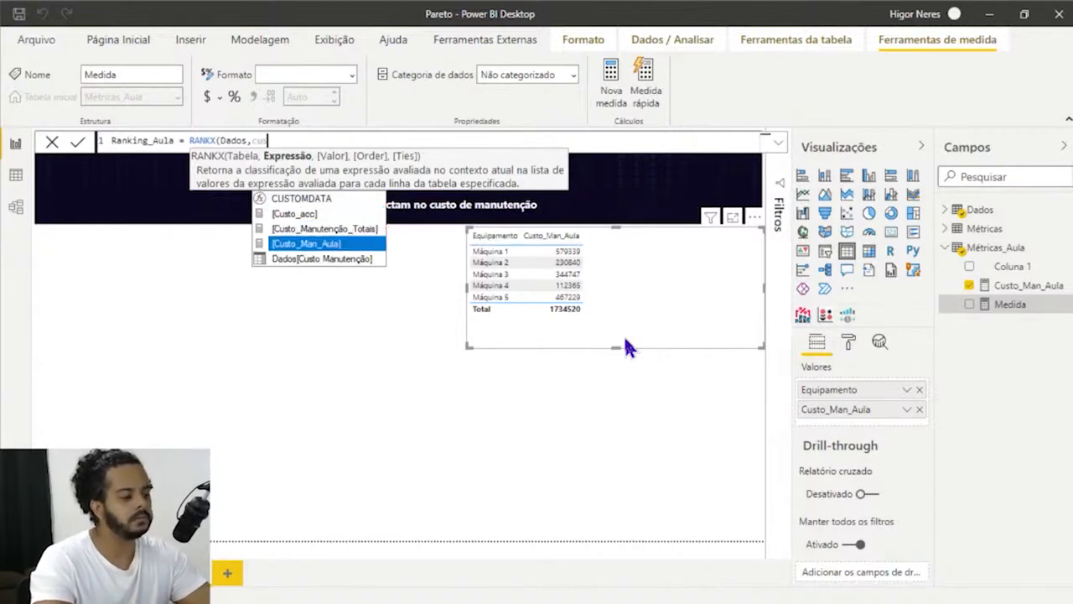
key("Tab")
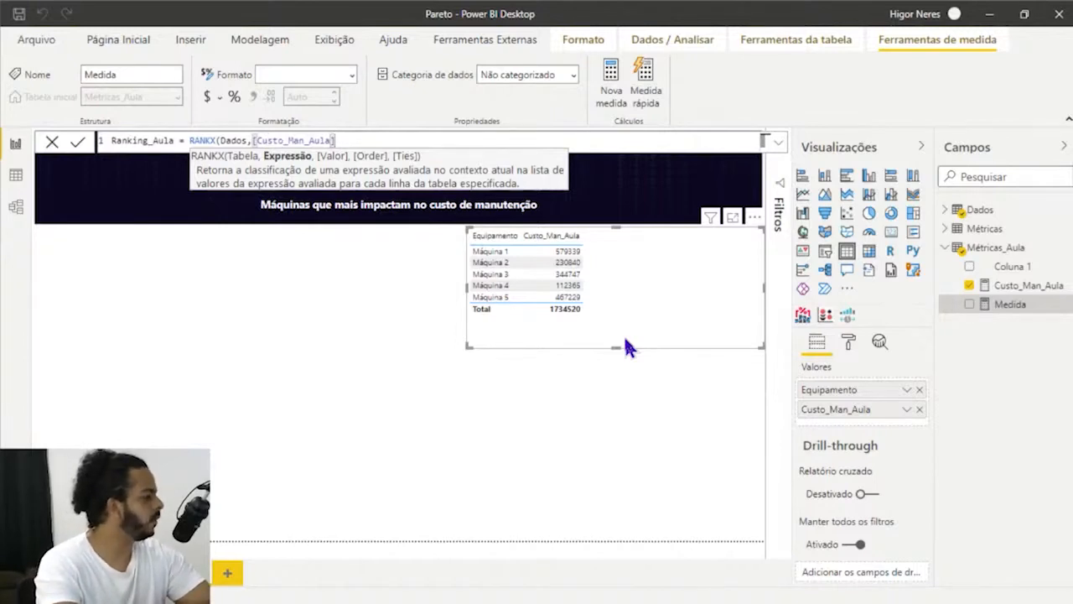
Leave the RANKX value argument empty, set the order to DESC, and commit the Ranking_Aula measure.
type(",,")
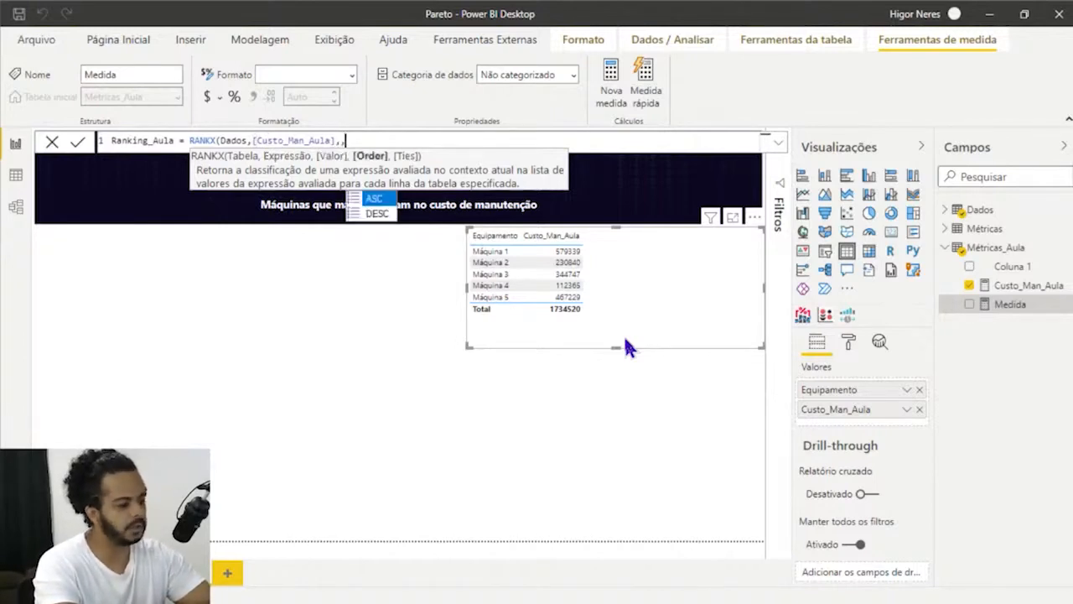
key("BackSpace")
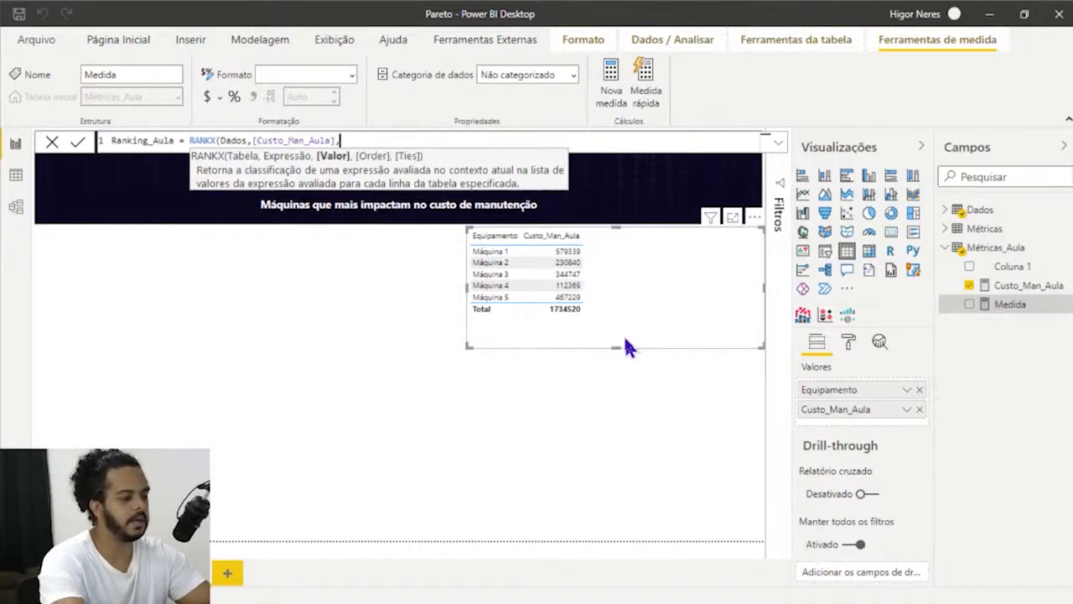
type(",")
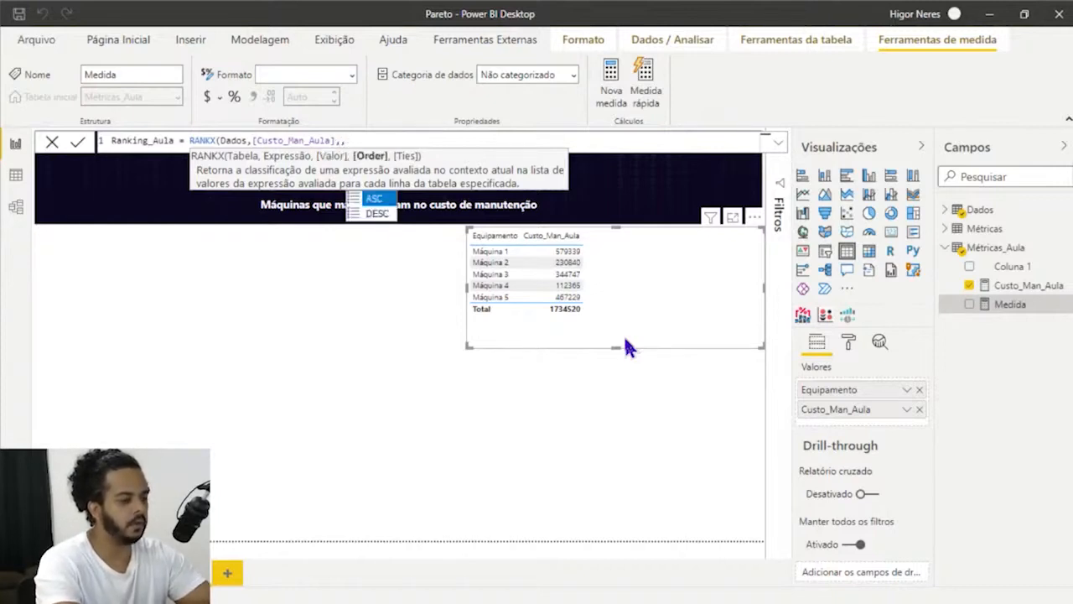
key("Down")
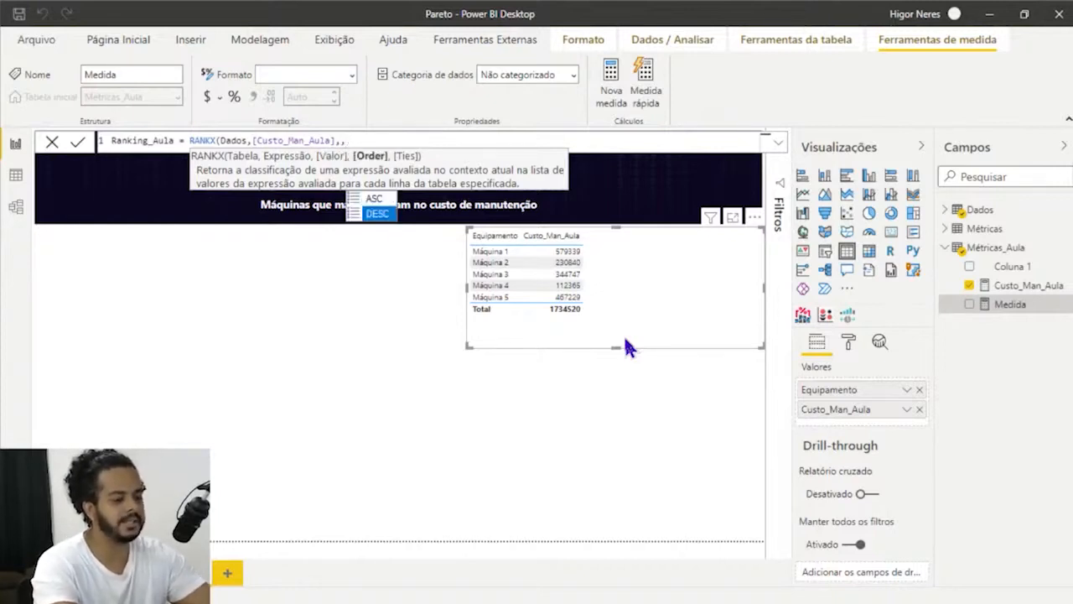
key("Tab")
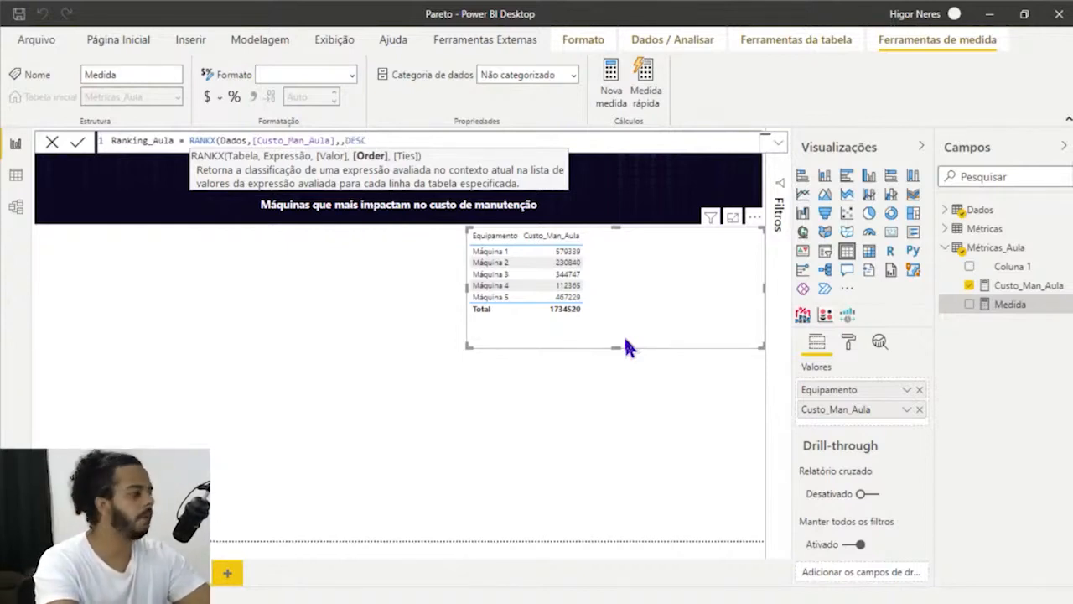
type(")")
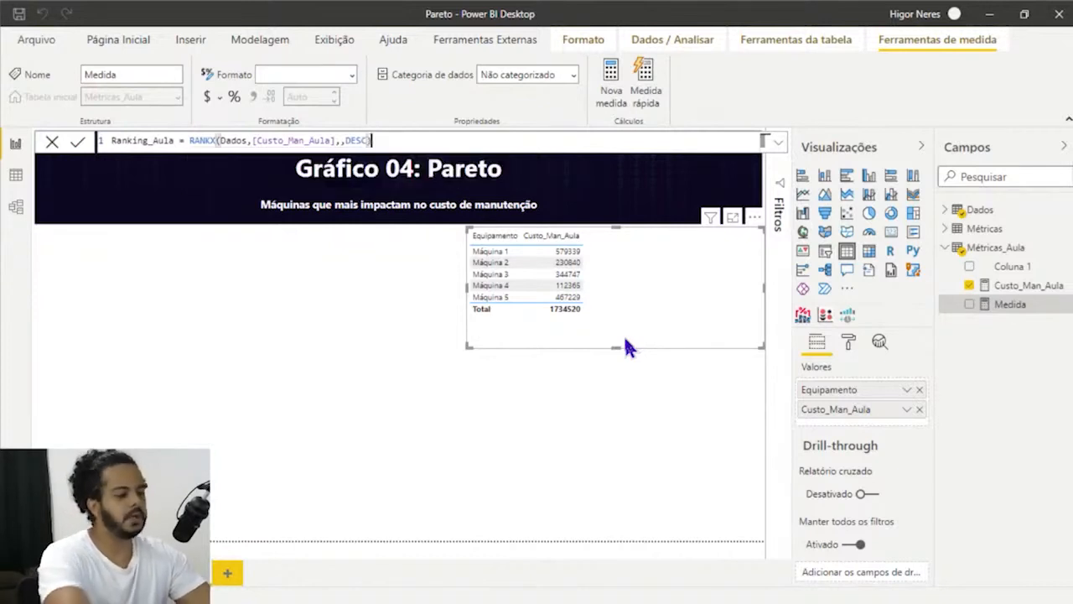
key("Return")
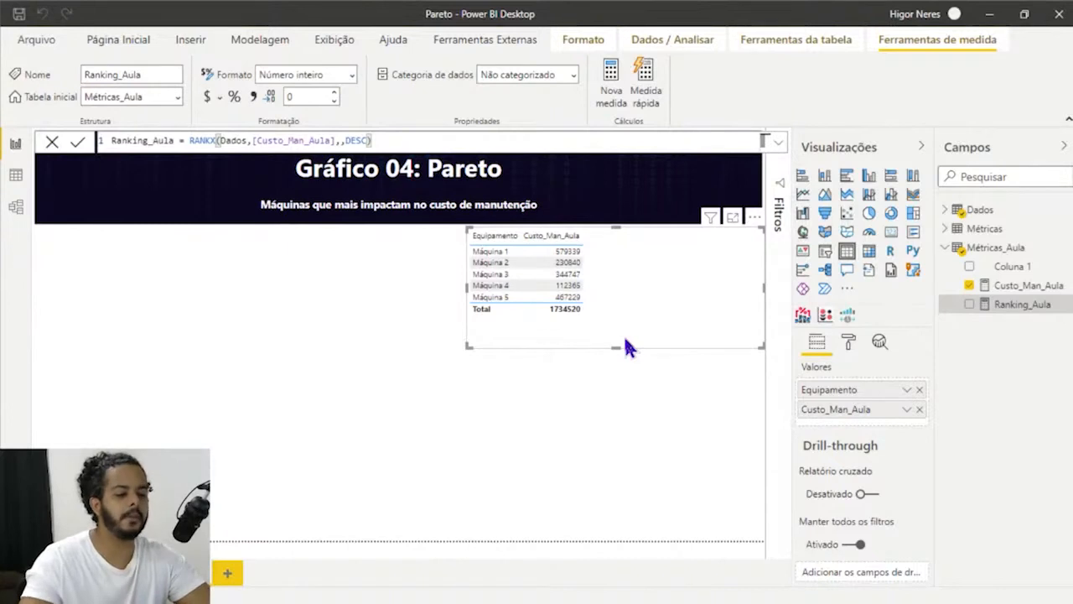
Add the Ranking_Aula measure to the table visual, then widen the visual slightly and reduce its height.
left_click(968, 306)
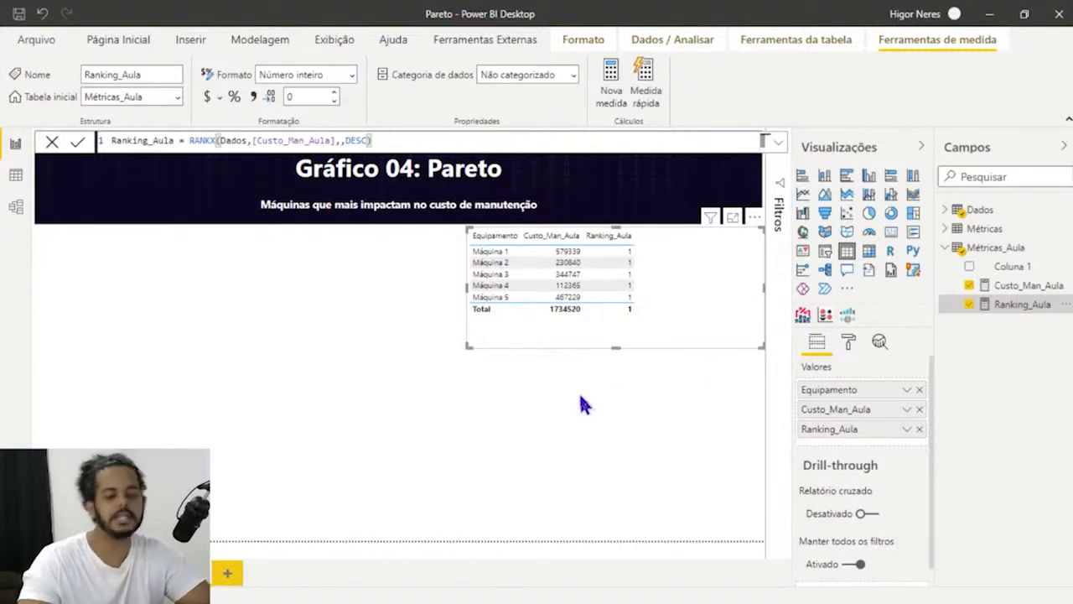
left_click_drag(470, 346, 453, 339)
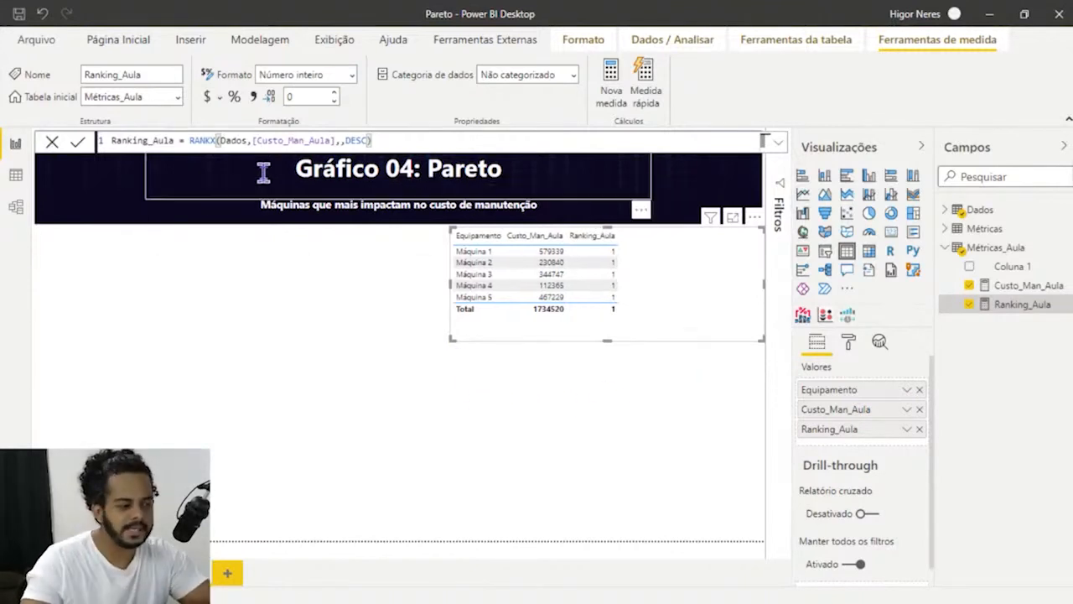
Examine how RANKX evaluates each machine by comparing the Equipamento, Custo_Man_Aula and Ranking_Aula columns in the table visual.
left_click(207, 143)
double_click(204, 141)
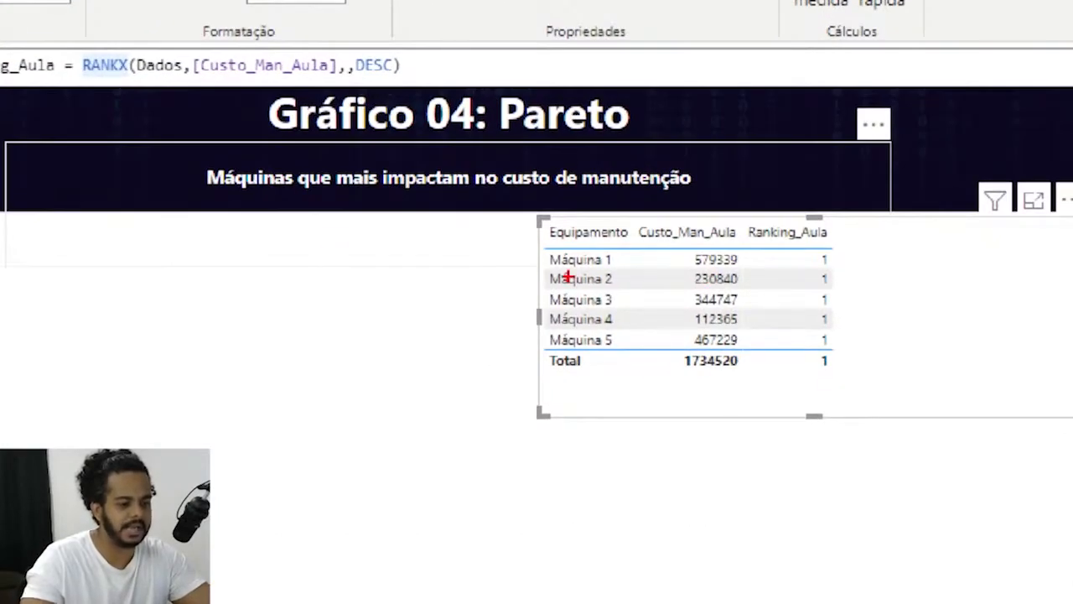
left_click_drag(483, 262, 690, 262)
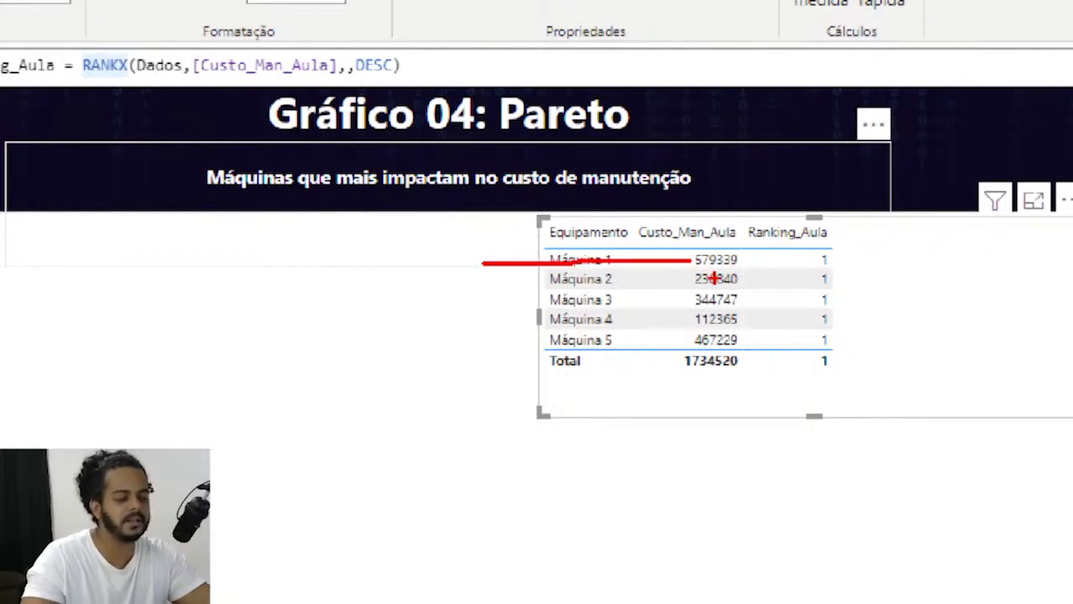
left_click_drag(504, 285, 686, 279)
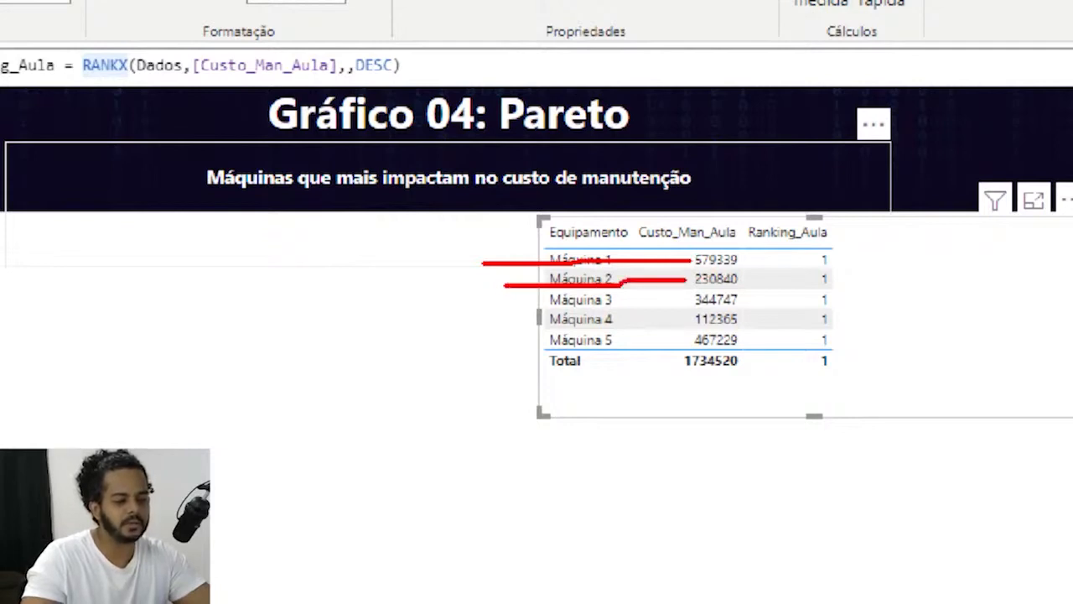
left_click_drag(540, 306, 701, 303)
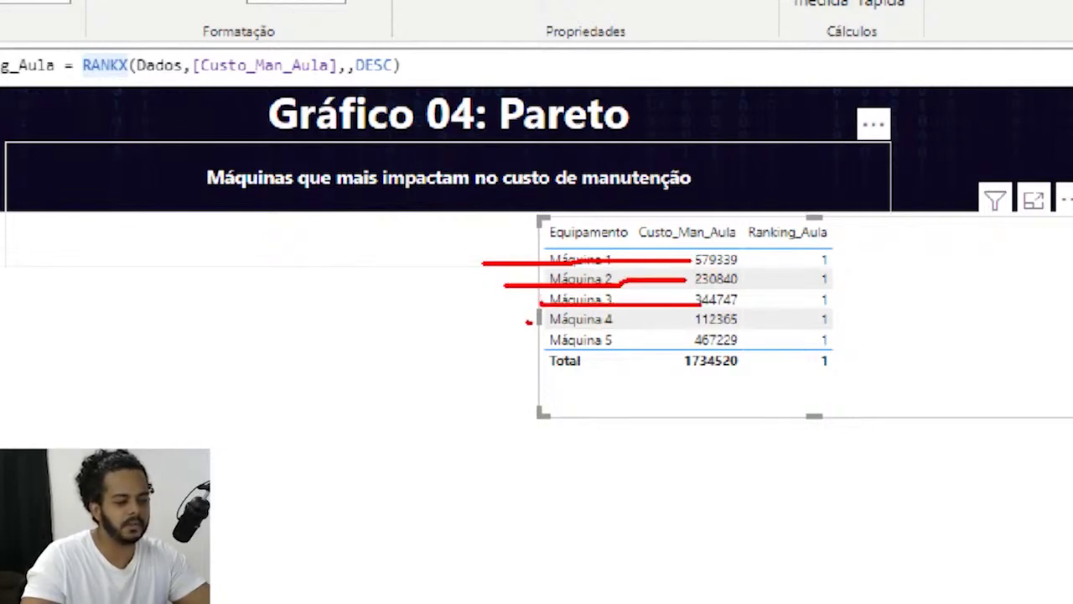
left_click_drag(527, 322, 648, 320)
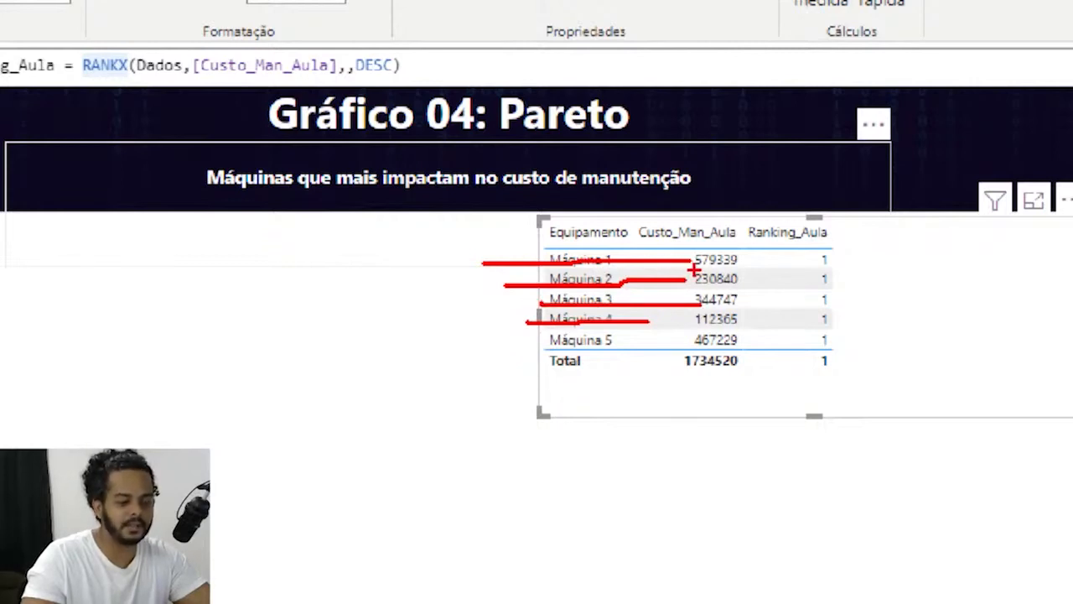
mouse_move(694, 270)
left_mouse_down()
mouse_move(765, 265)
mouse_move(676, 251)
mouse_move(689, 286)
mouse_move(747, 292)
mouse_move(701, 270)
mouse_move(693, 298)
left_mouse_up()
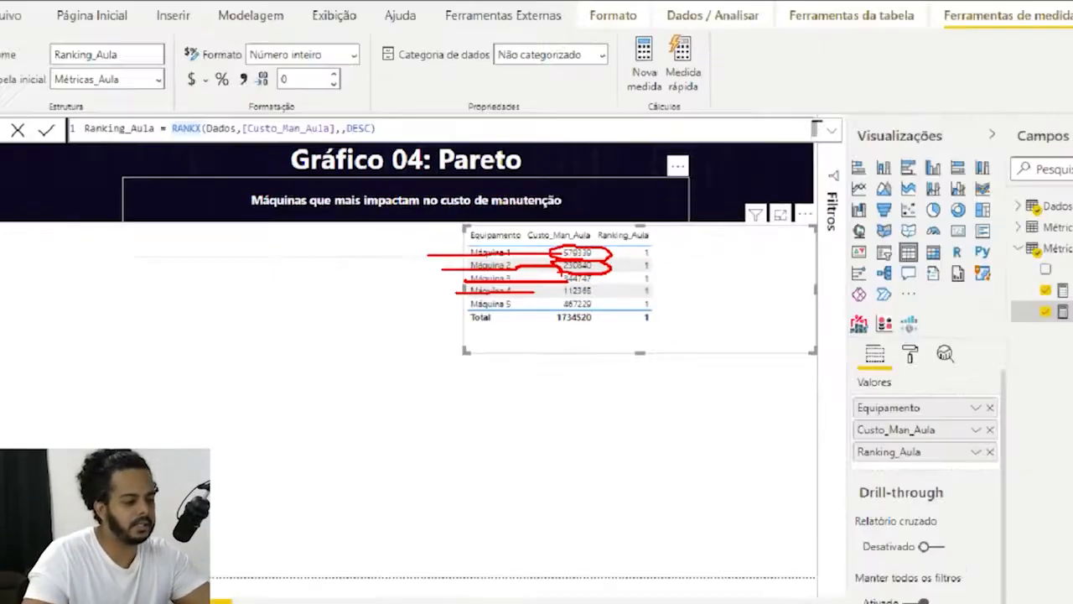
key("Escape")
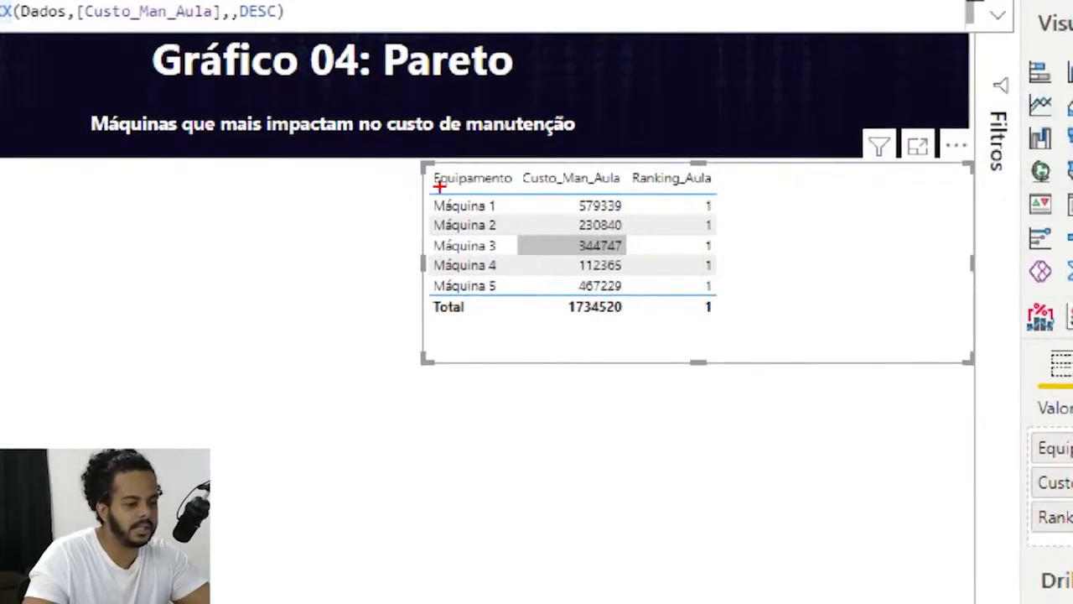
mouse_move(433, 194)
left_mouse_down()
mouse_move(399, 239)
mouse_move(405, 324)
mouse_move(520, 277)
mouse_move(438, 170)
mouse_move(407, 239)
left_mouse_up()
mouse_move(568, 167)
left_mouse_down()
mouse_move(604, 341)
mouse_move(526, 203)
left_mouse_up()
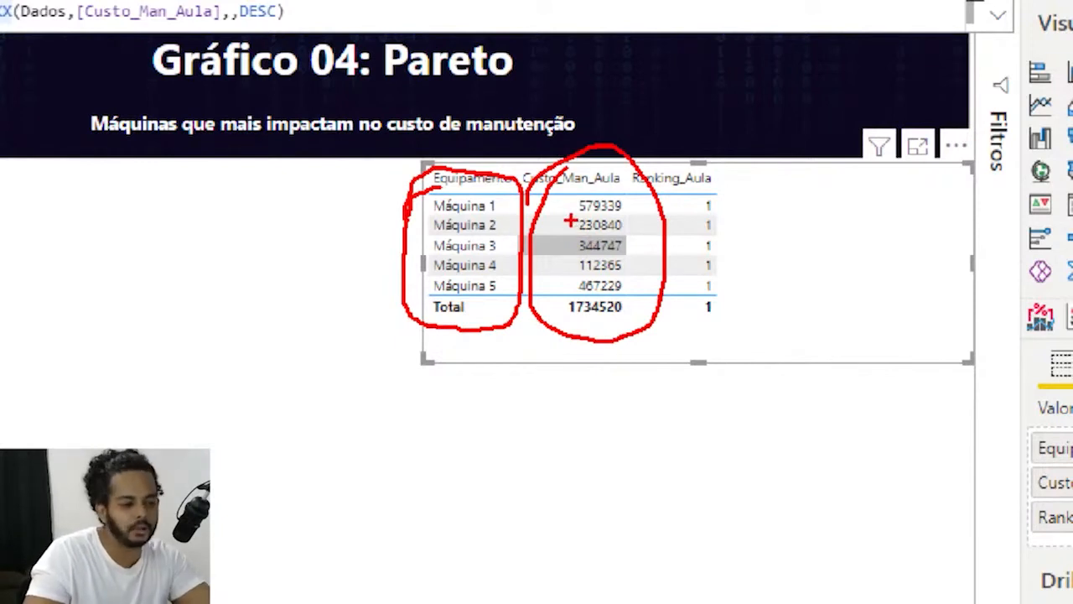
left_click_drag(567, 219, 596, 240)
key("Escape")
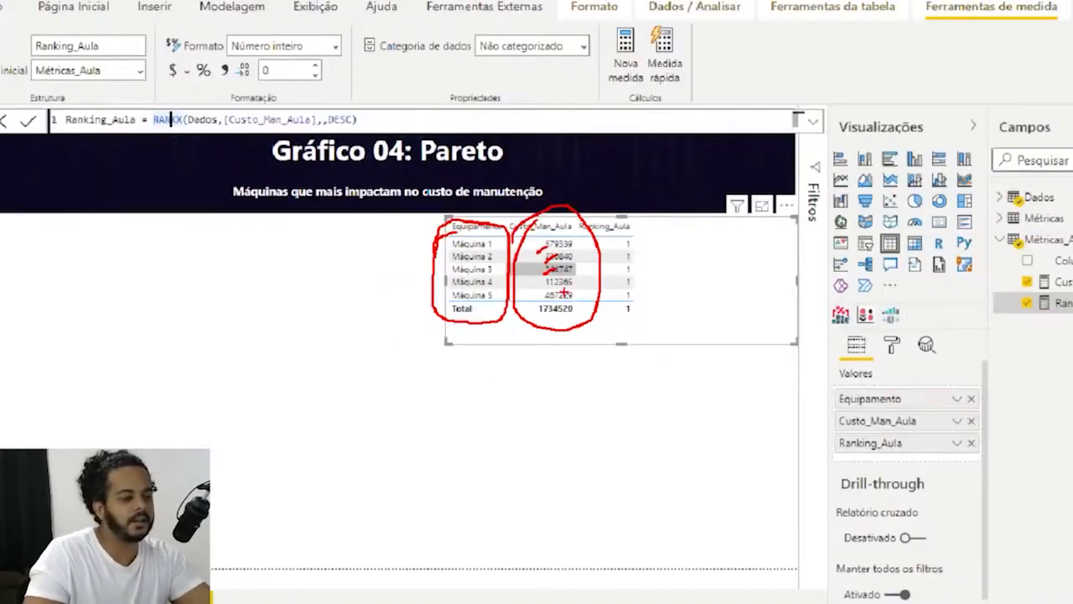
Insert the ALL function before Dados in the Ranking_Aula formula's table argument.
left_click(221, 142)
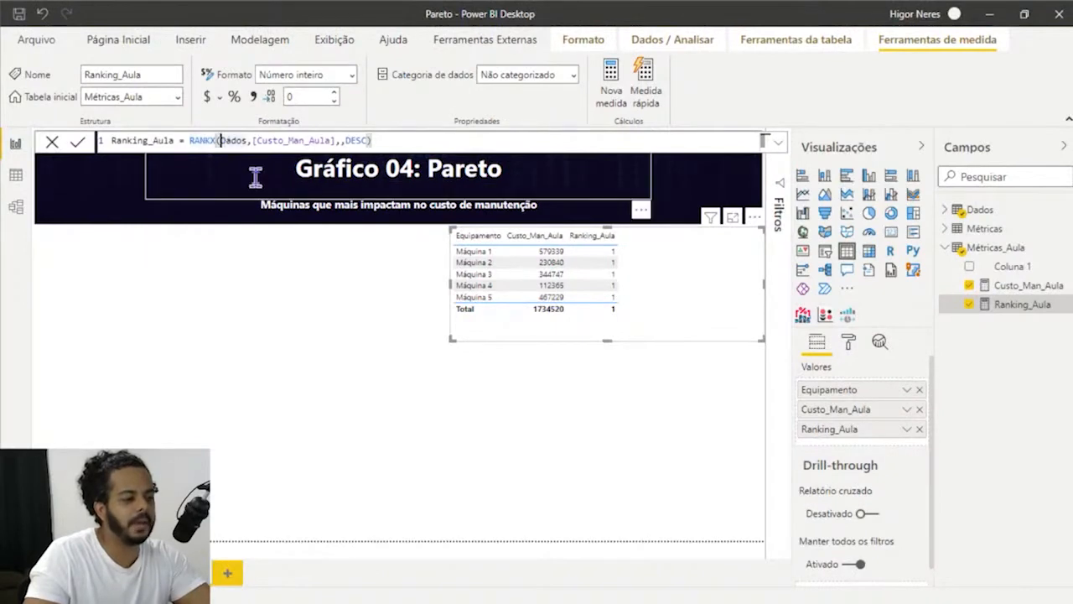
type("all")
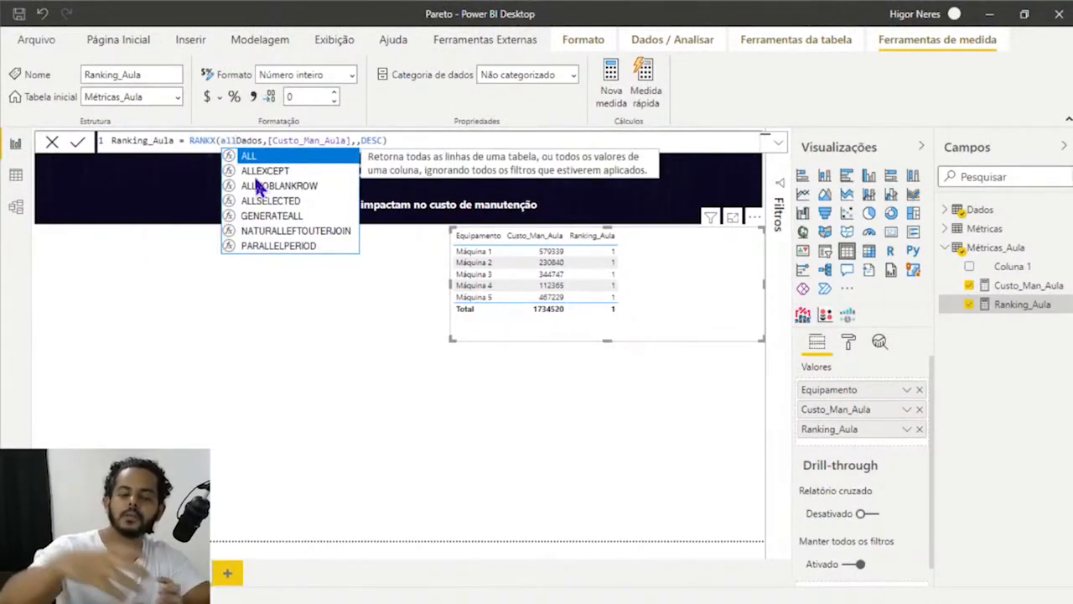
key("Tab")
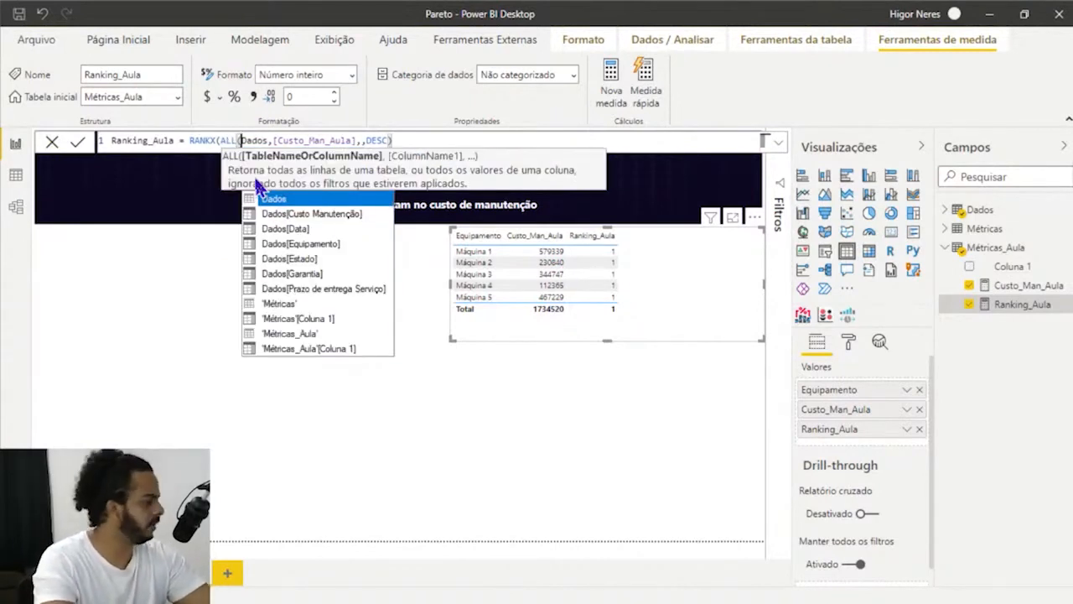
Replace the ALL function's Dados argument with the Dados[Equipamento] column in the Ranking_Aula formula.
key("Right")
key("Right")
key("Right")
key("BackSpace")
key("BackSpace")
key("BackSpace")
key("BackSpace")
key("BackSpace")
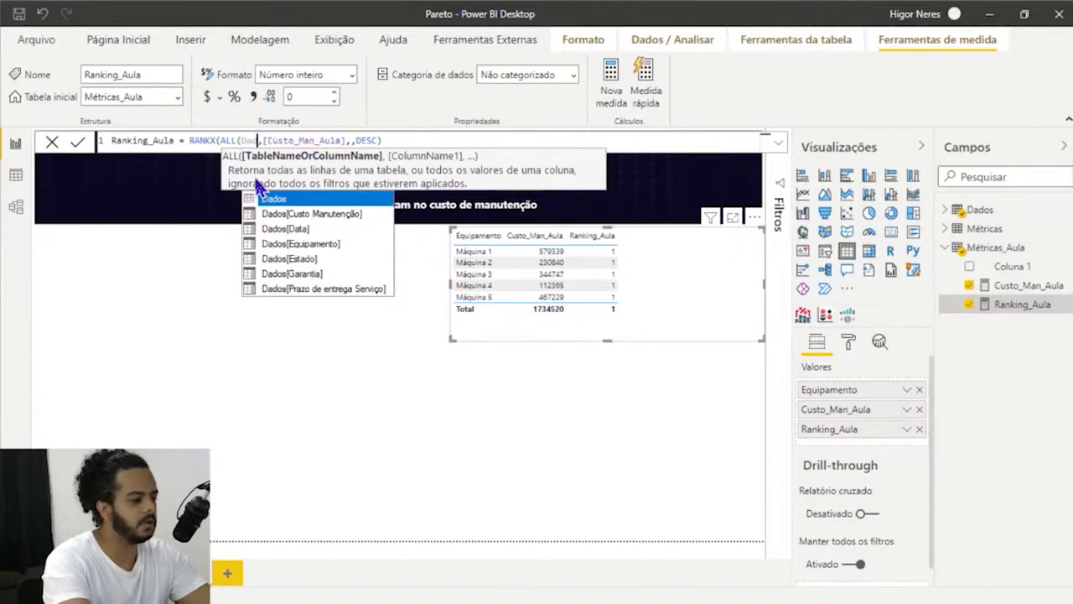
type("dad")
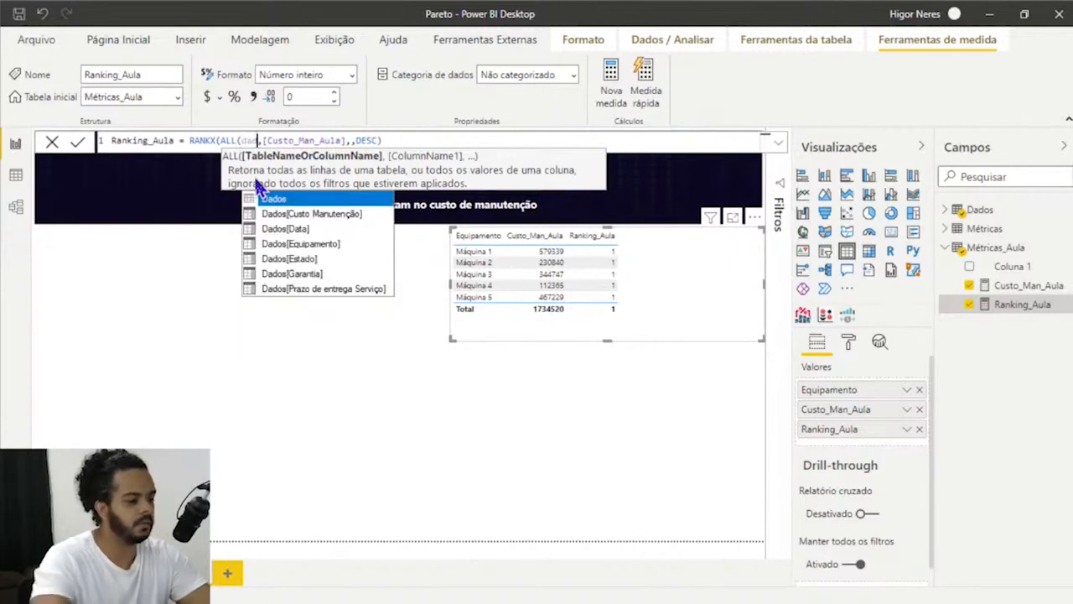
key("Down")
key("Down")
key("Down")
key("Tab")
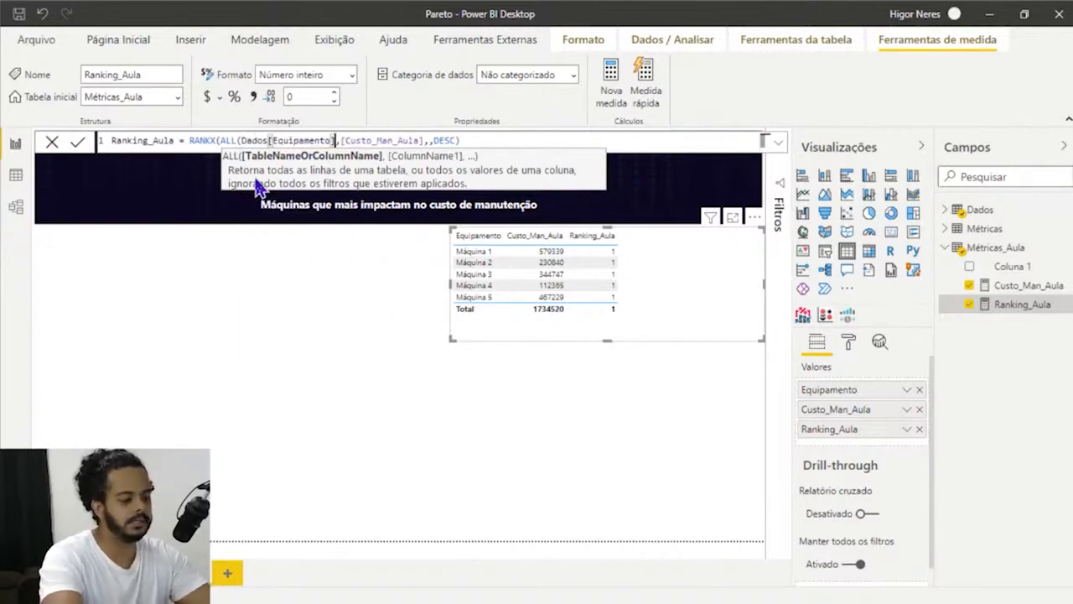
Close the ALL function right after Dados[Equipamento] and commit the Ranking_Aula measure.
type(")")
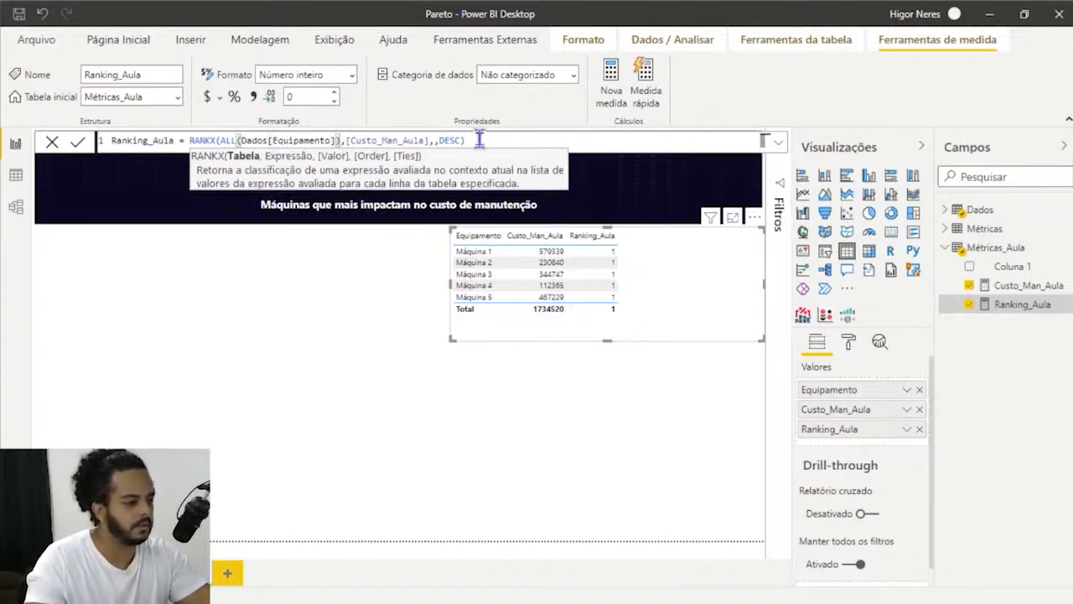
key("BackSpace")
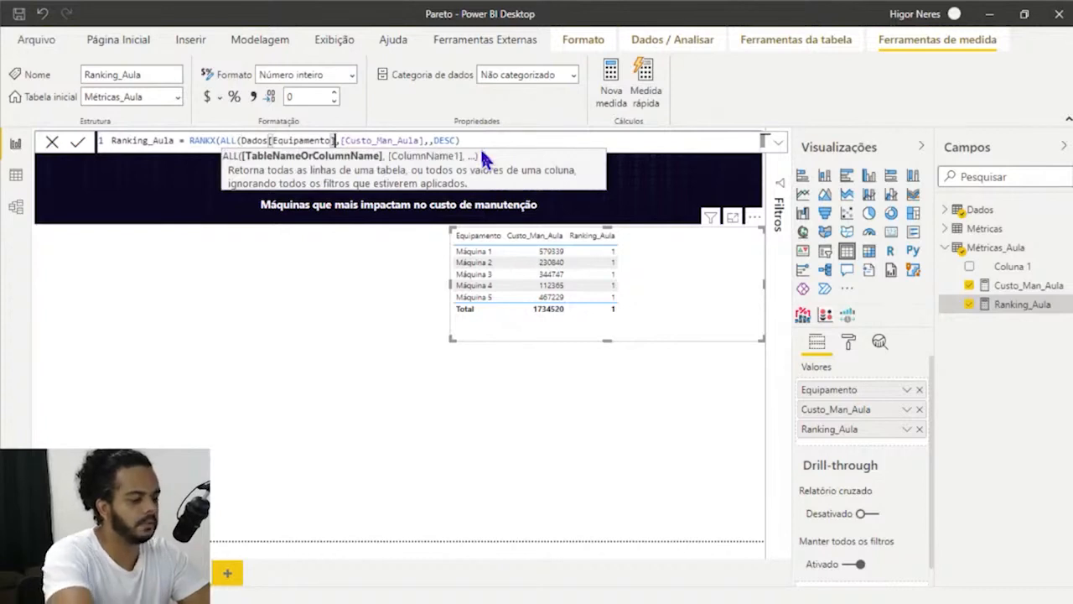
type(")")
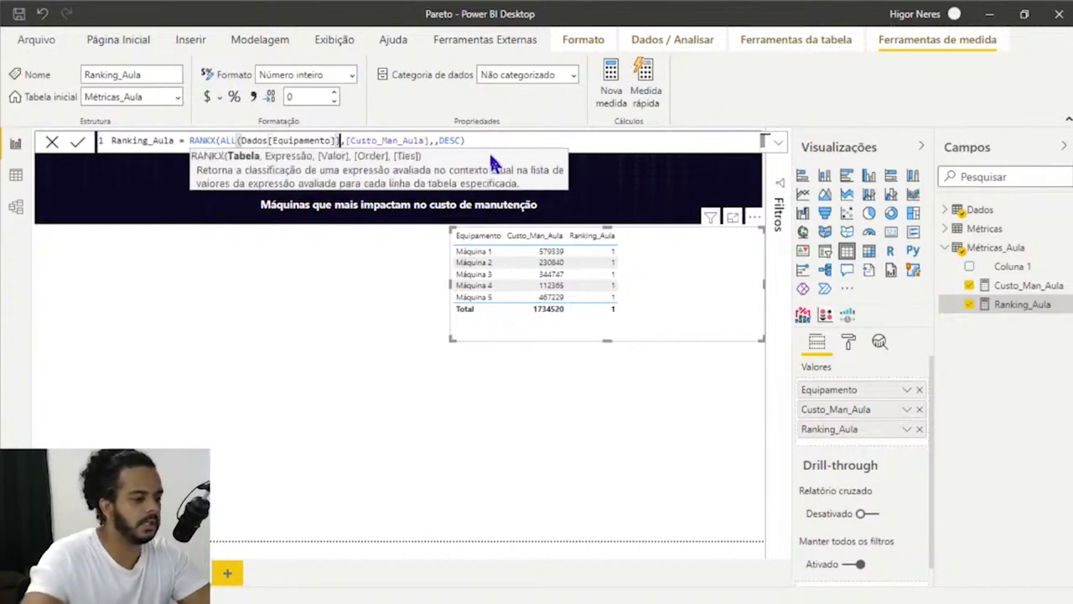
left_click(572, 149)
type(")")
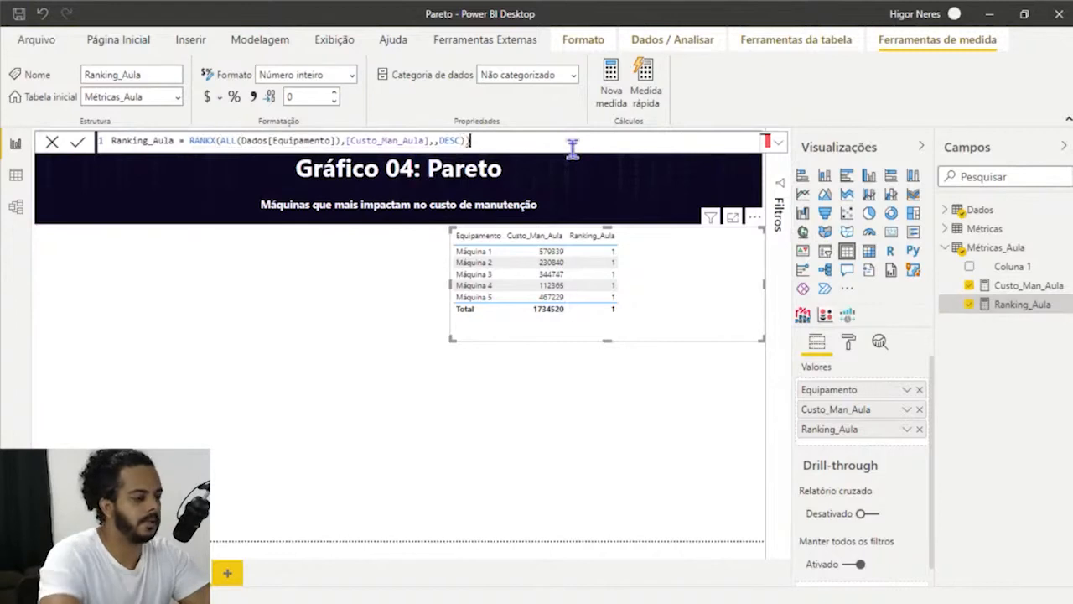
key("BackSpace")
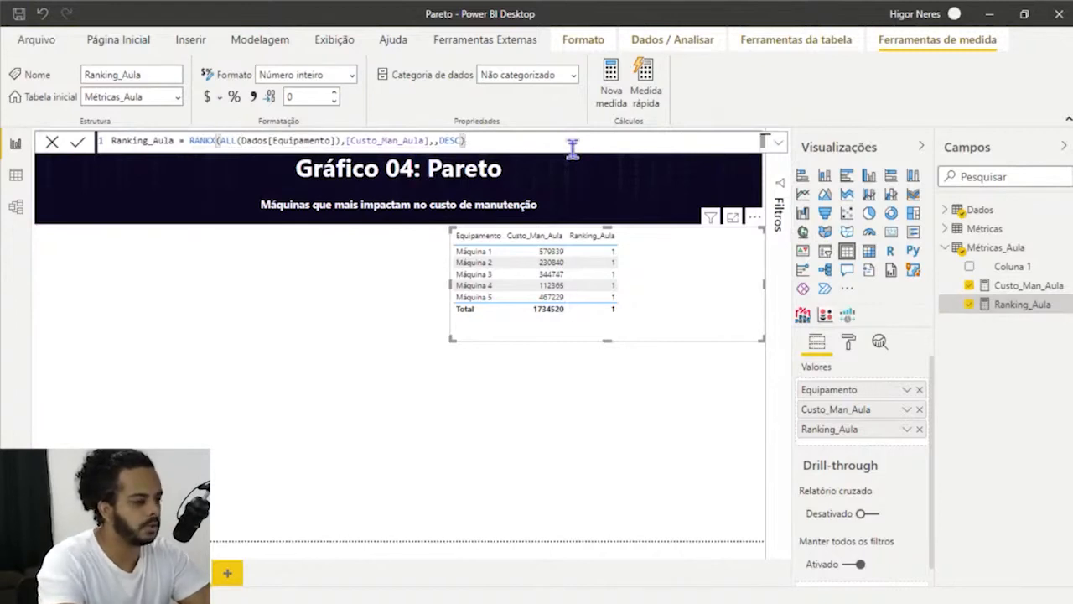
key("Return")
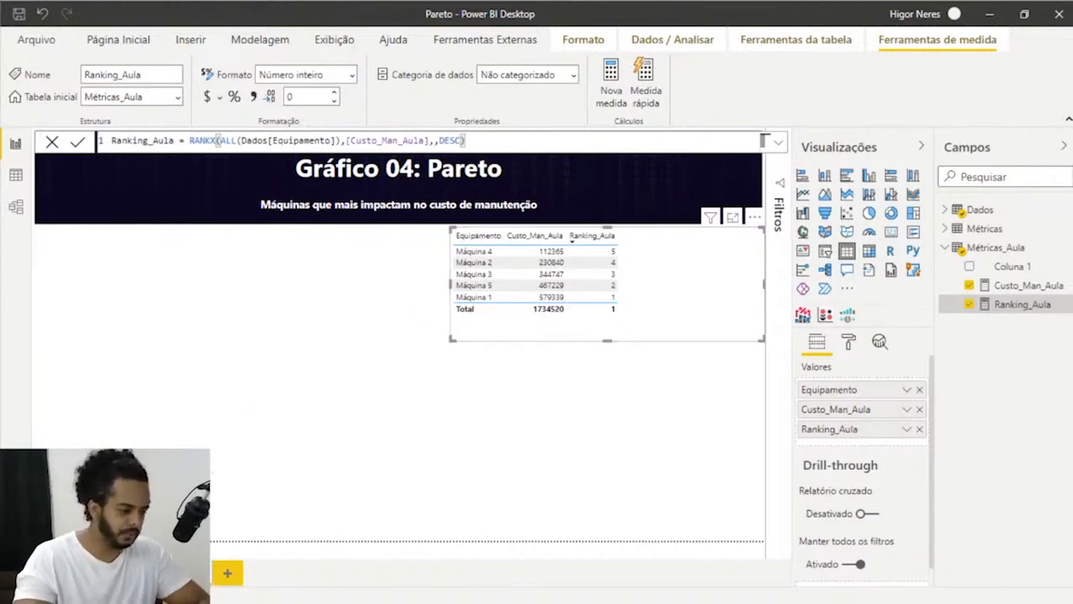
Insert an empty line and stacked column chart on the report page and make it narrower and taller below the page header.
left_click(118, 573)
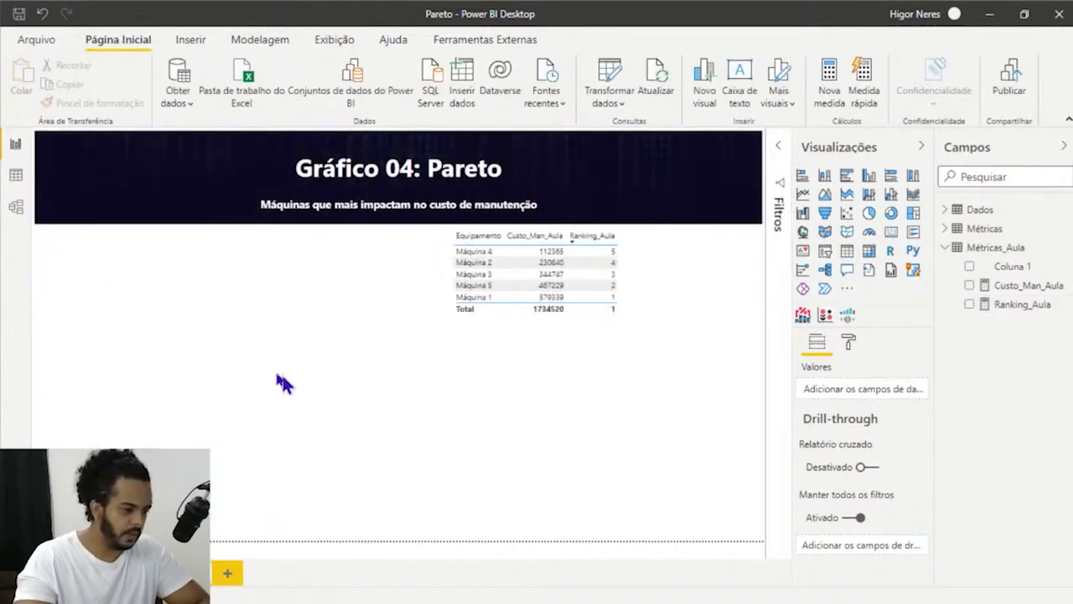
left_click(880, 203)
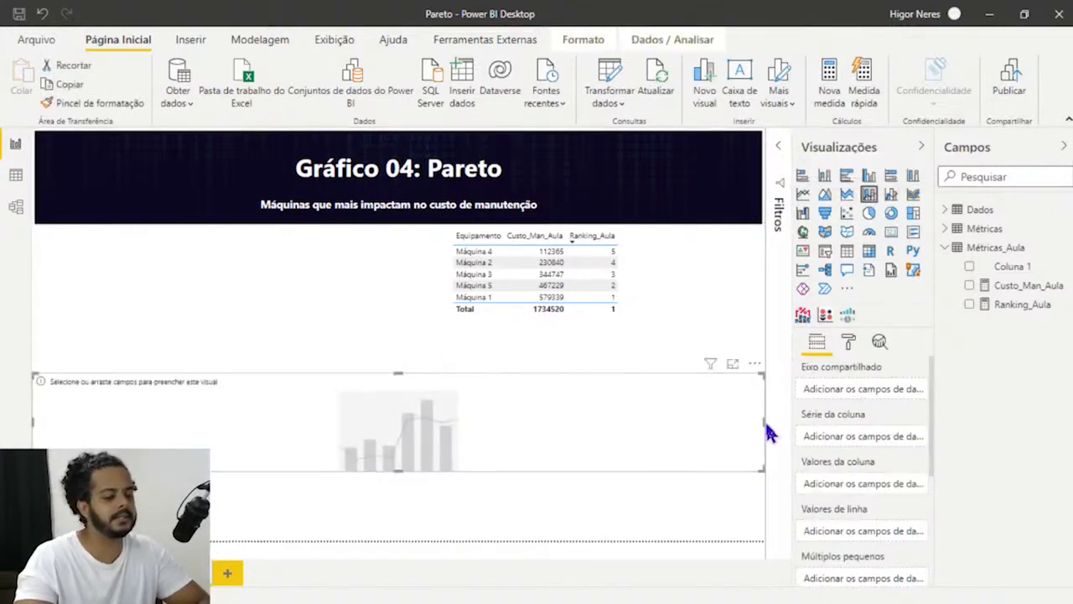
left_click_drag(760, 371, 329, 286)
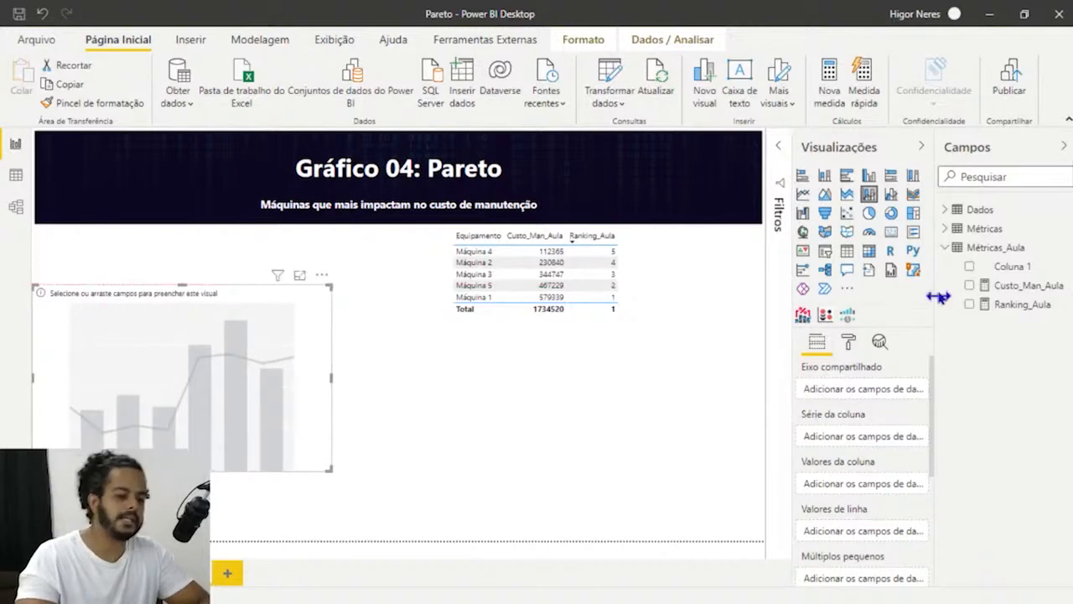
Set Equipamento as the chart's shared axis and Custo_Man_Aula as its column values, then place the chart beside the table and enlarge it.
left_click(946, 210)
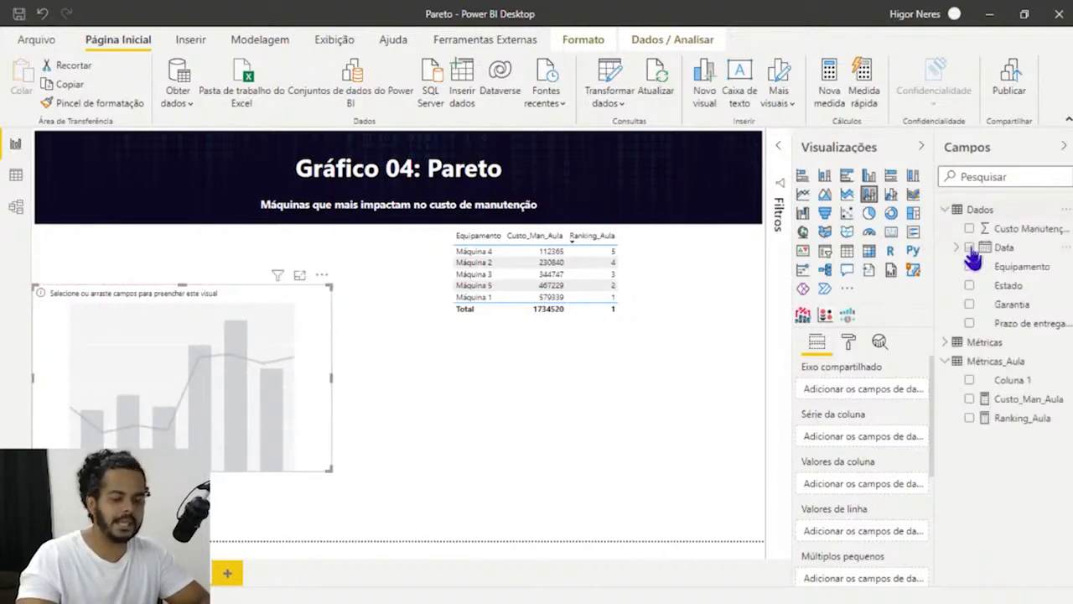
left_click(970, 267)
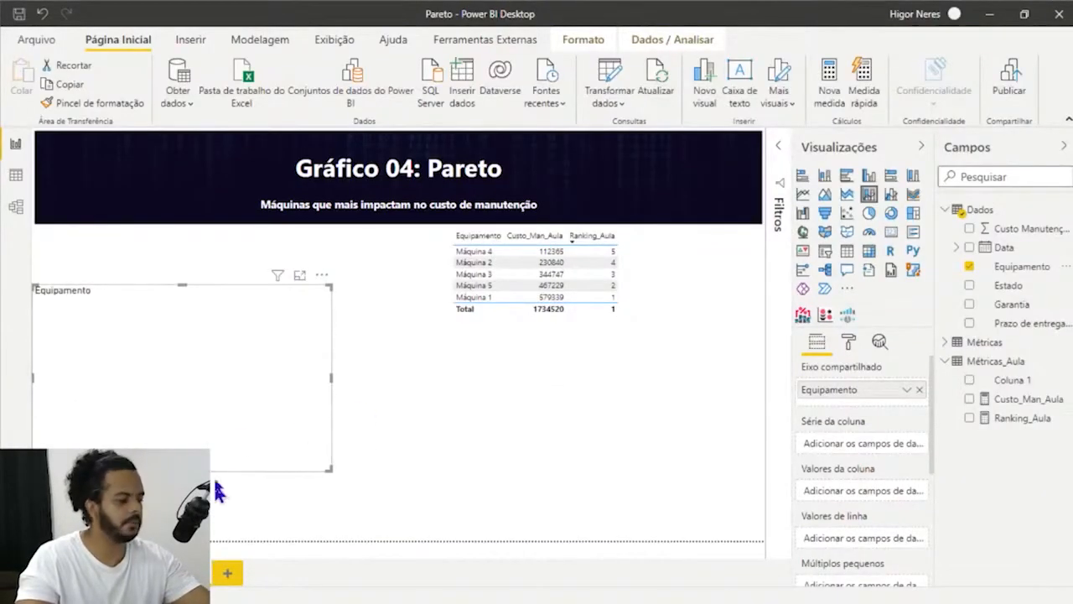
left_click_drag(245, 438, 314, 441)
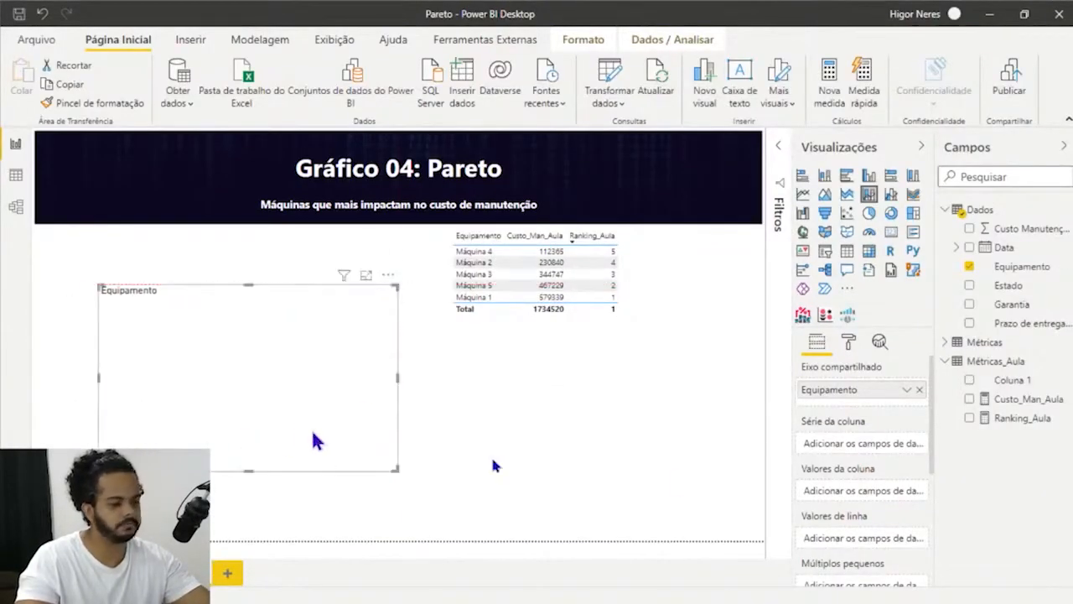
left_click(946, 210)
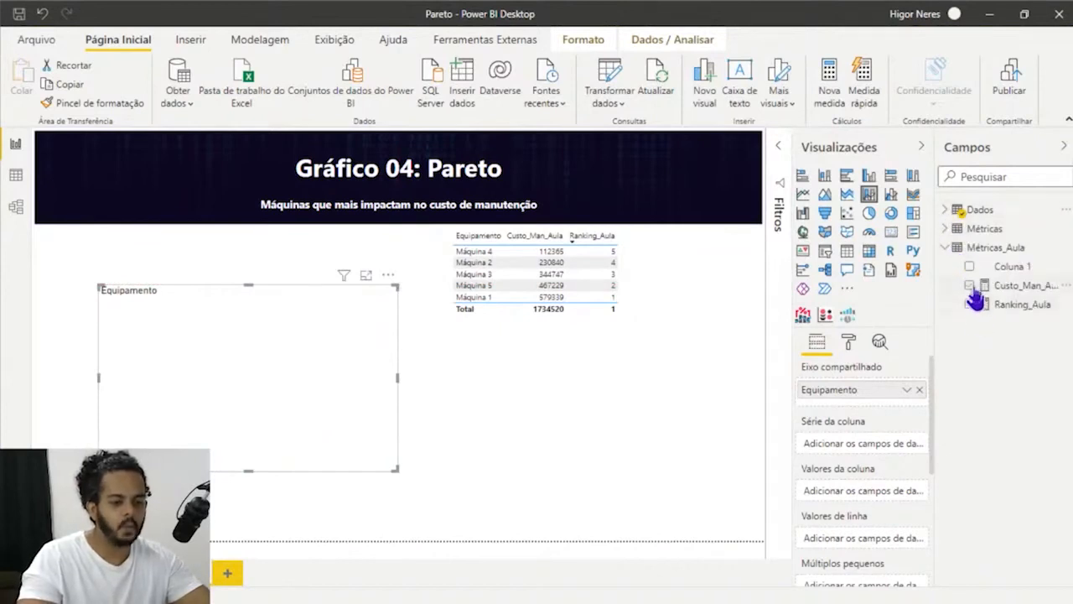
left_click(971, 286)
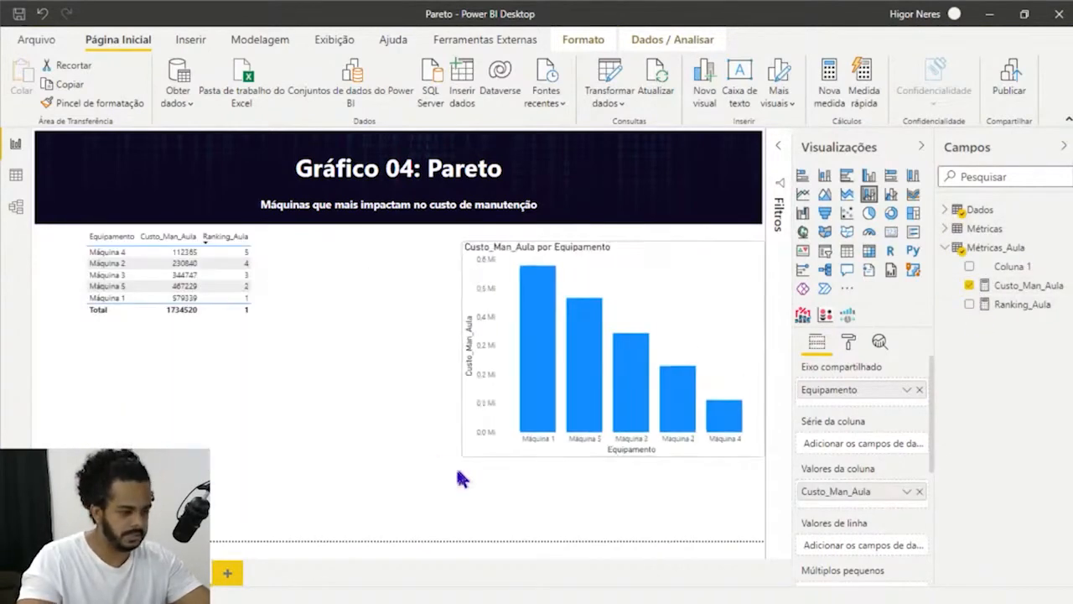
left_click_drag(460, 475, 436, 514)
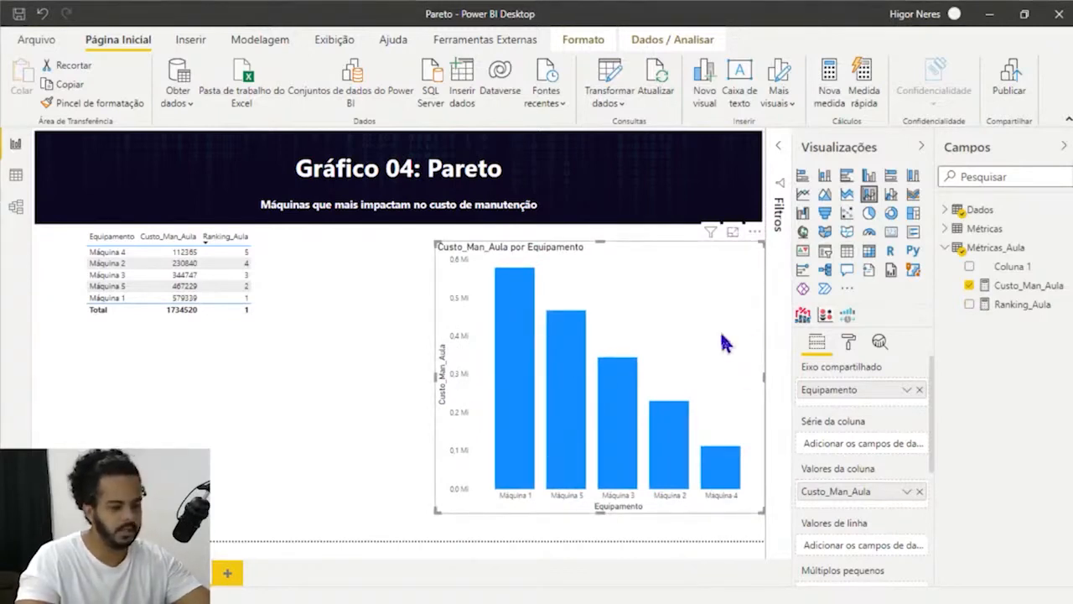
Examine each machine's cost in the column chart, cross-filtering the table by Máquina 1 and clearing that selection.
left_click(558, 475)
left_click(515, 485)
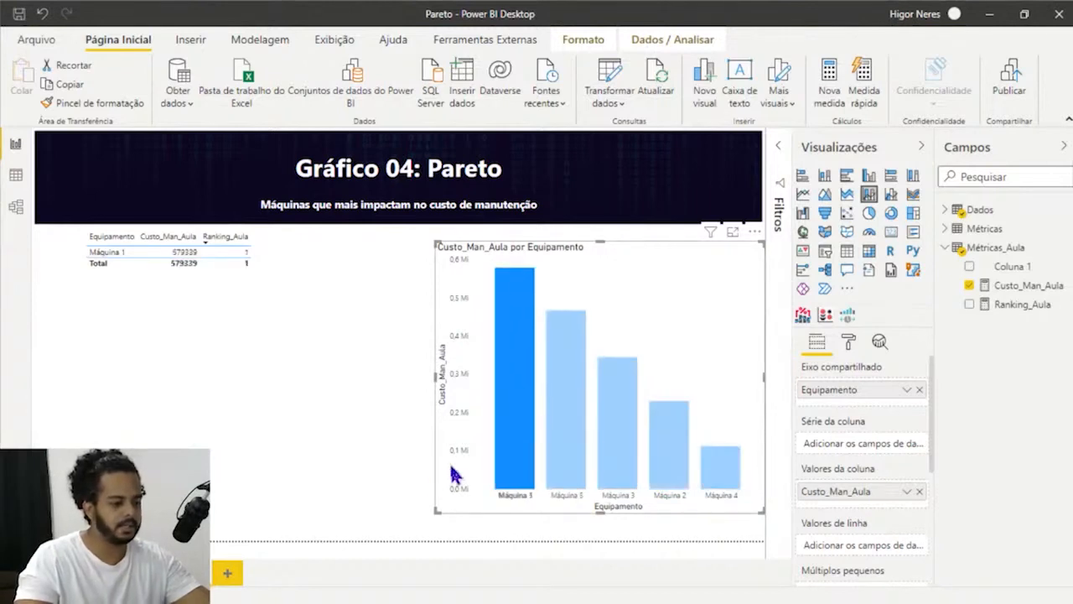
left_click(452, 473)
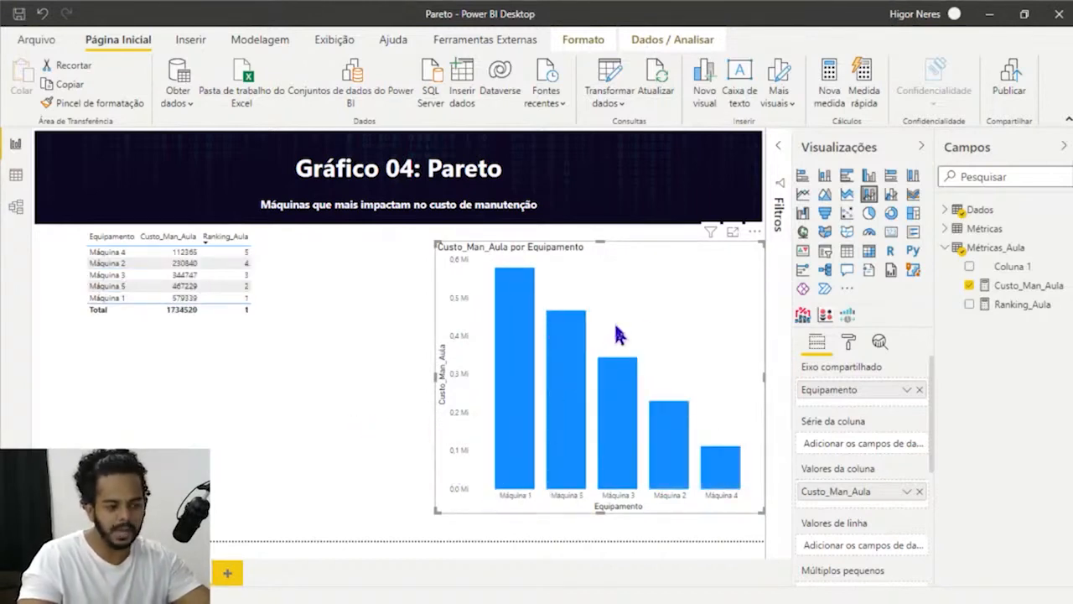
mouse_move(584, 387)
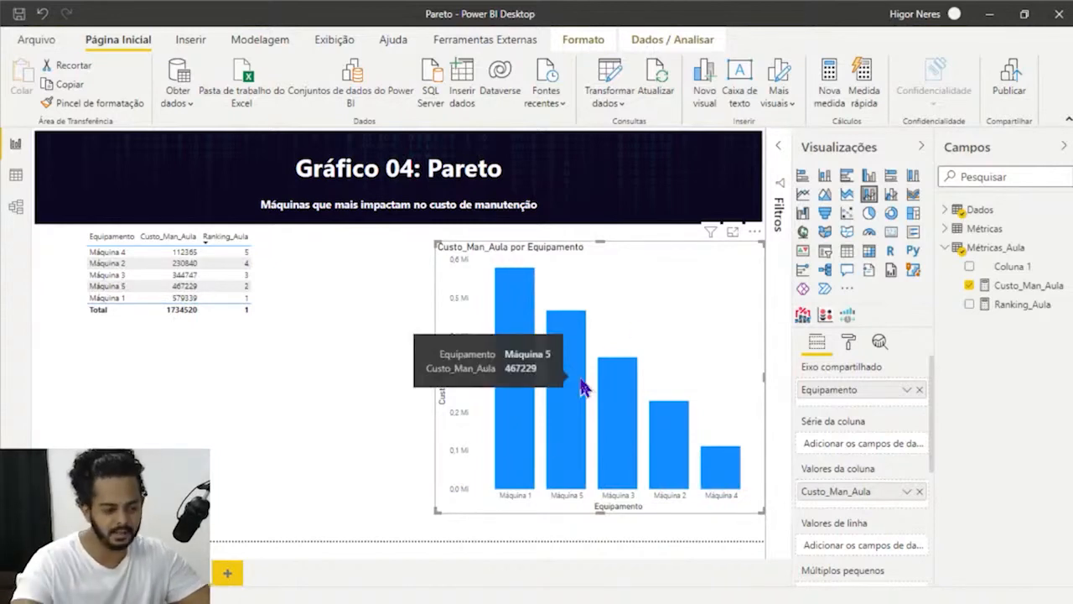
mouse_move(607, 467)
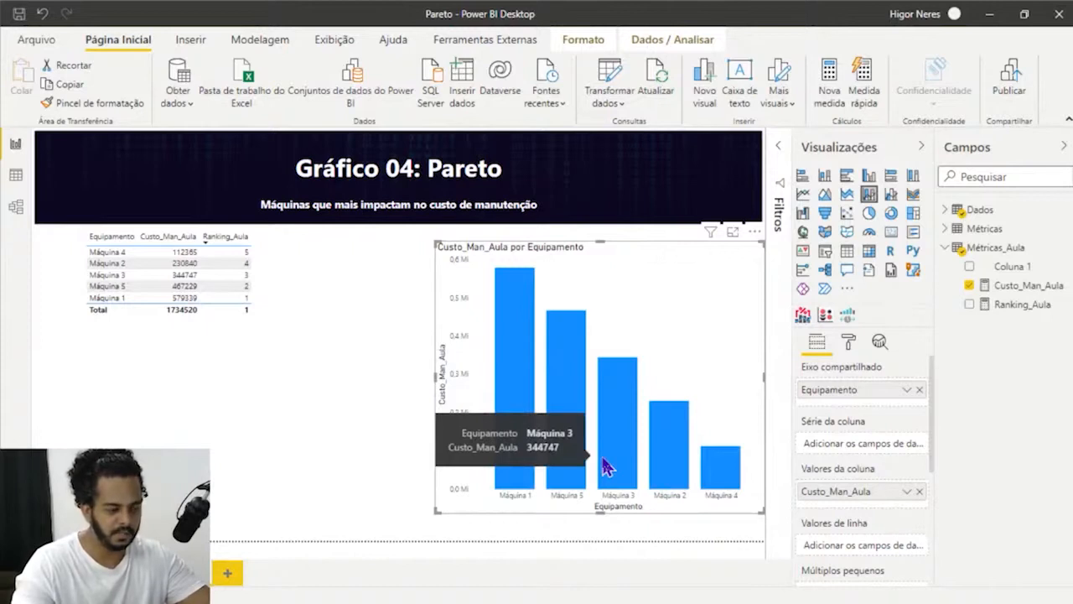
mouse_move(527, 472)
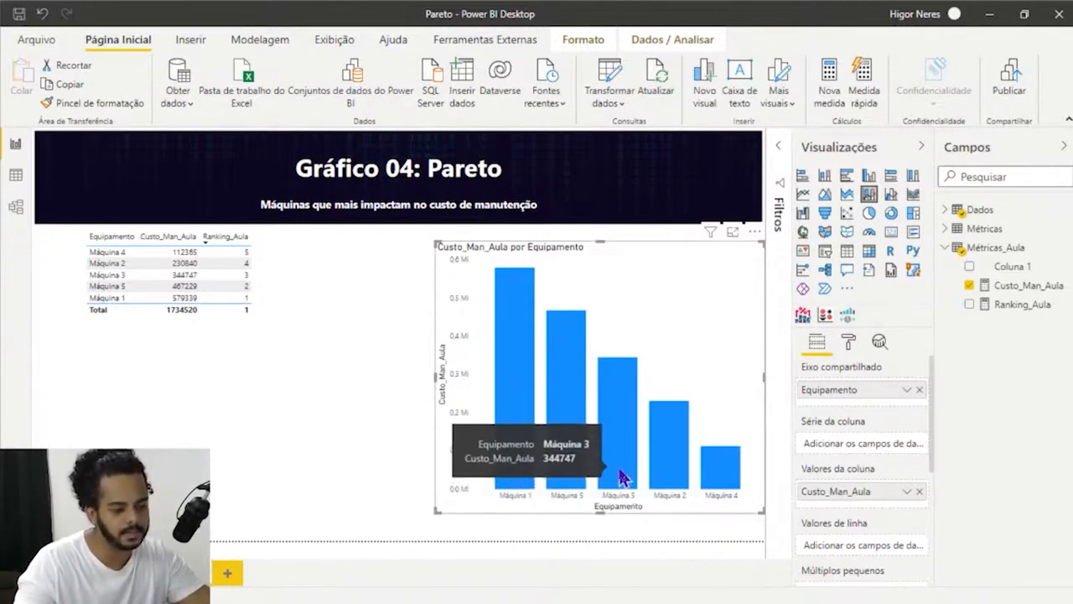
Create a new measure in the Métricas_Aula table and clear its default formula text.
left_click(303, 295)
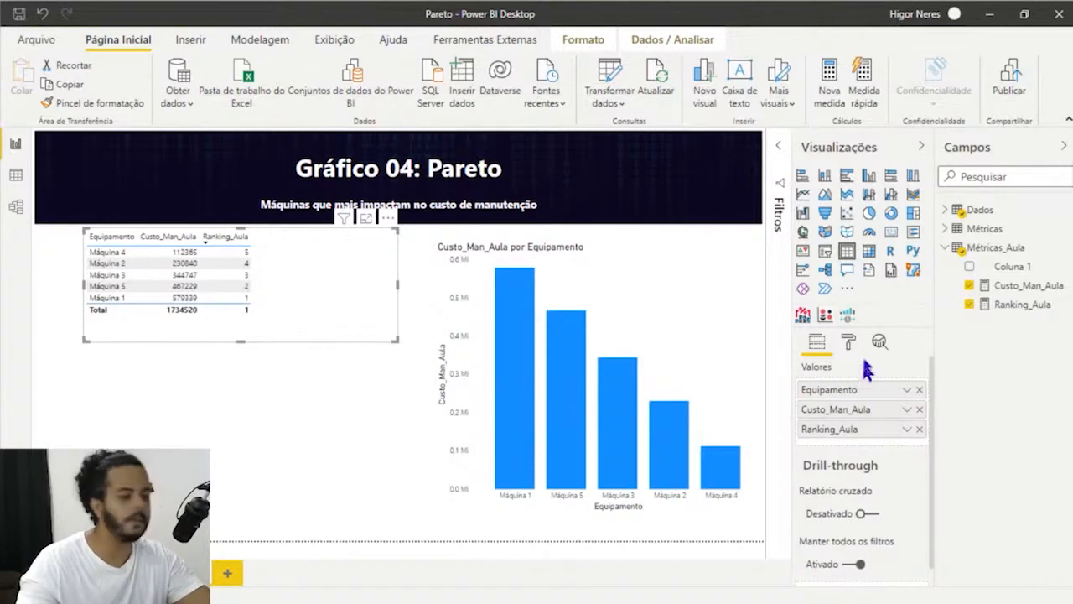
left_click(1006, 251)
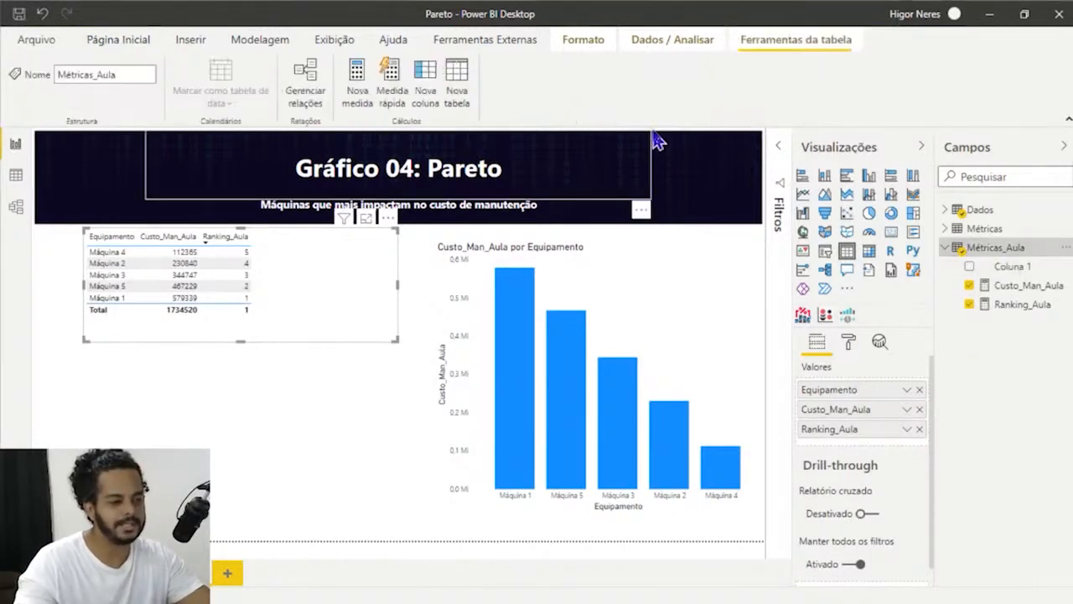
left_click(356, 94)
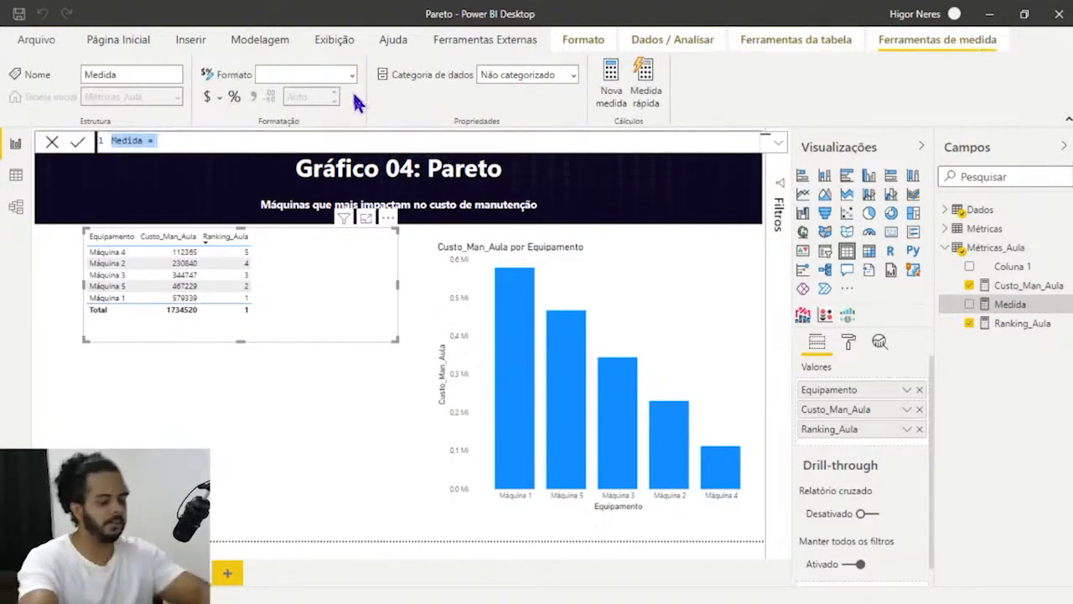
key("BackSpace")
type("%acc")
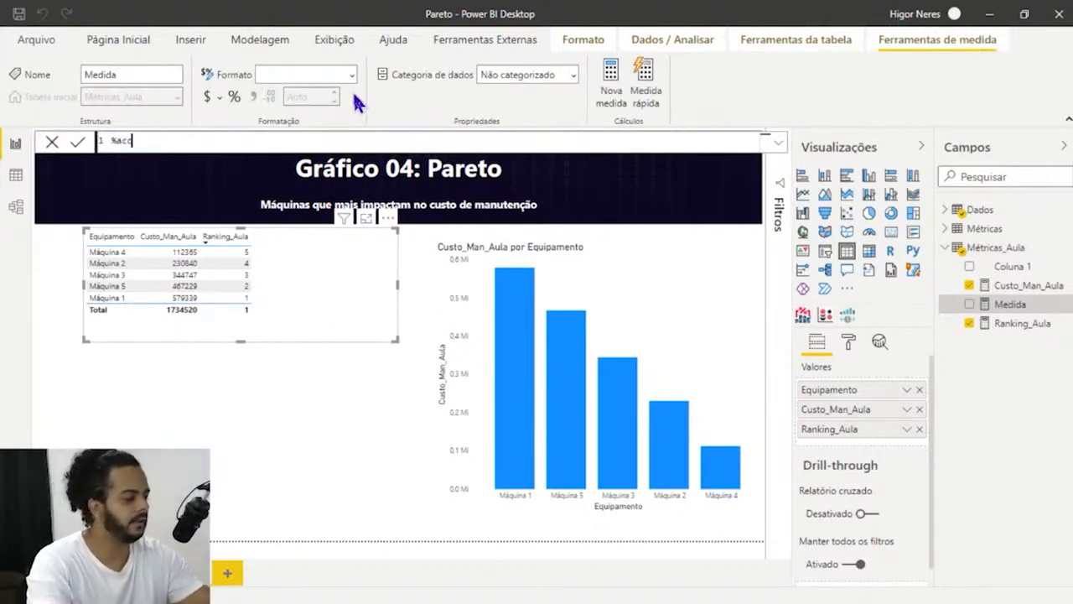
key("BackSpace")
key("BackSpace")
key("BackSpace")
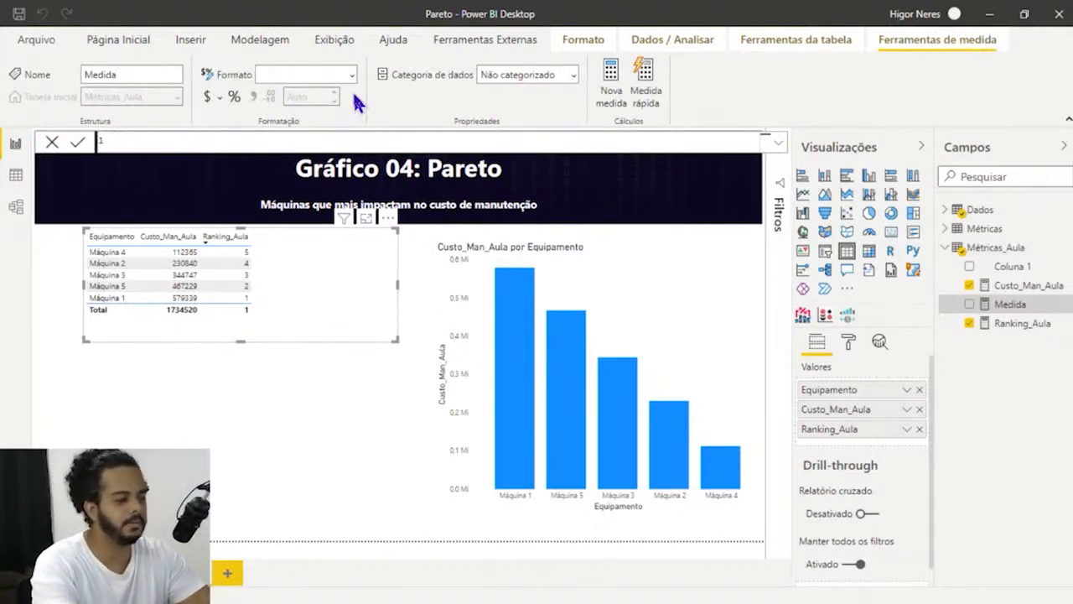
type("Acc")
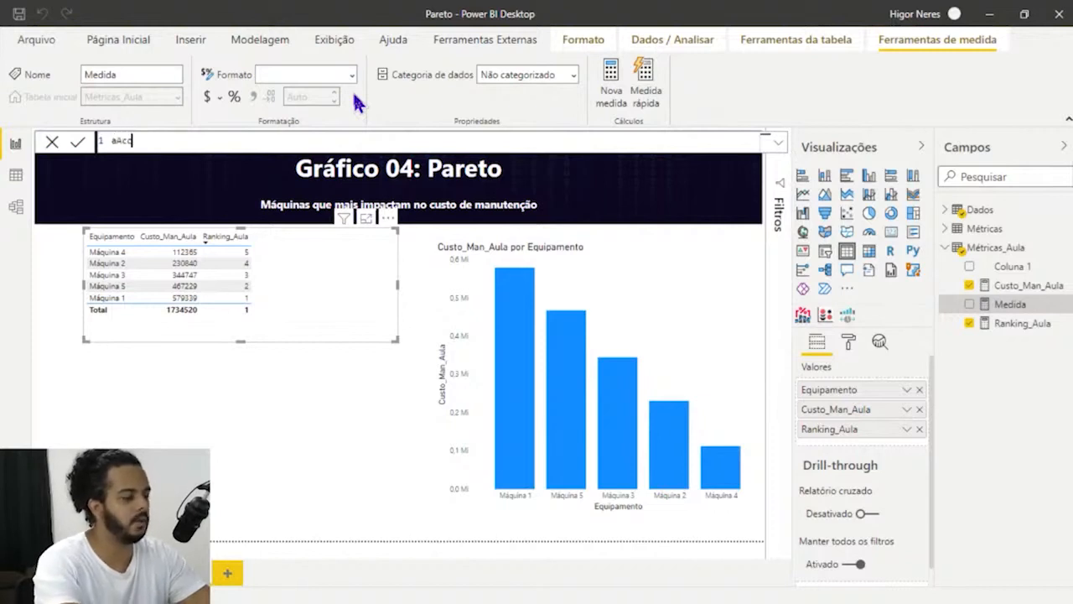
key("BackSpace")
key("BackSpace")
key("BackSpace")
Start the new measure's formula with the name Acc_custoMan_aula followed by an equals sign.
type("Acc")
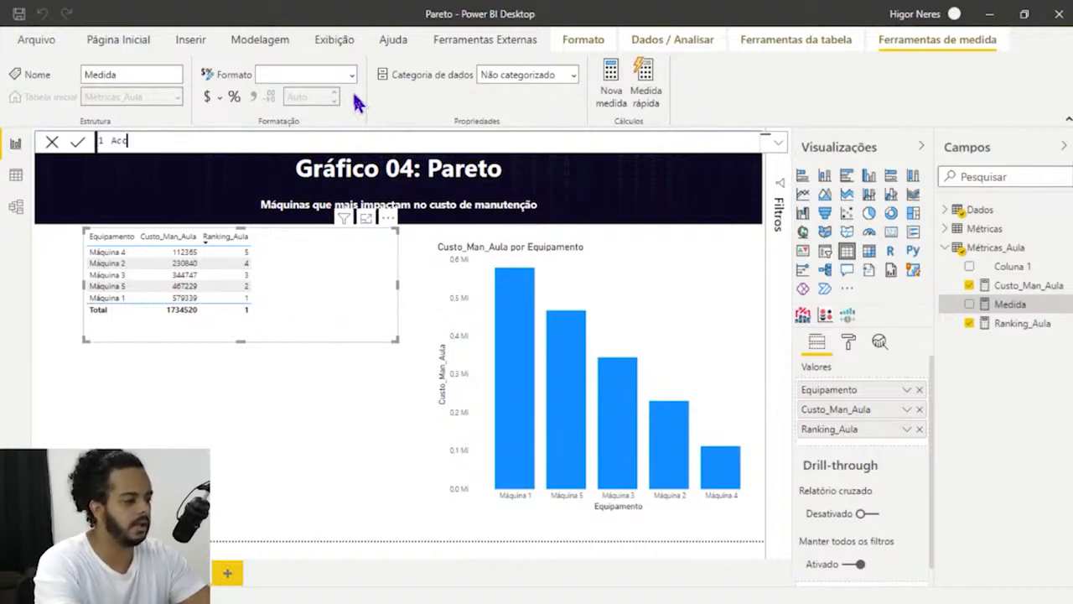
type("_ma")
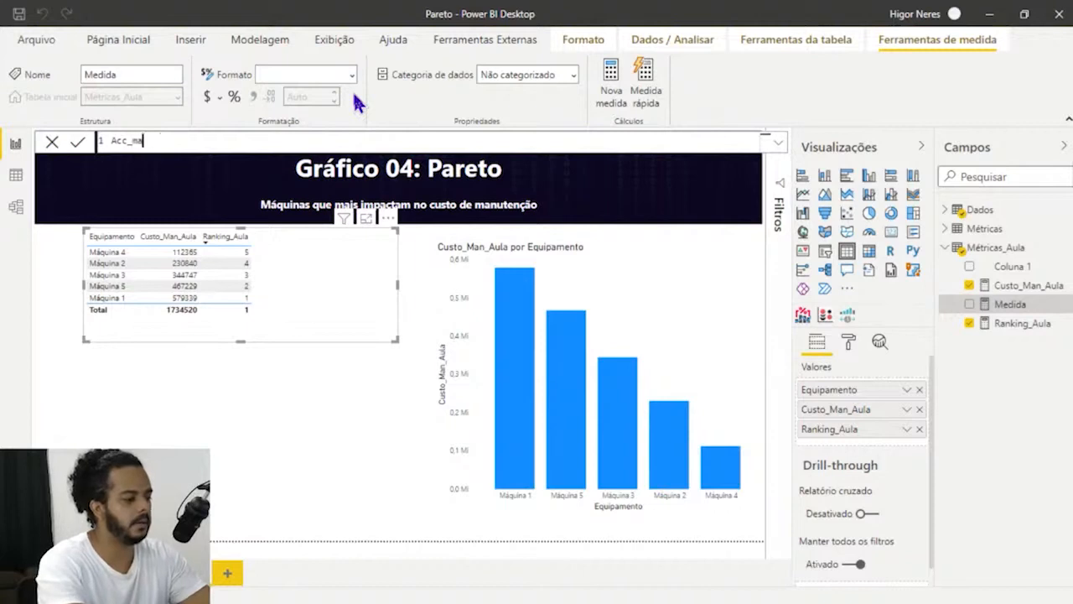
key("BackSpace")
key("BackSpace")
type("custoM")
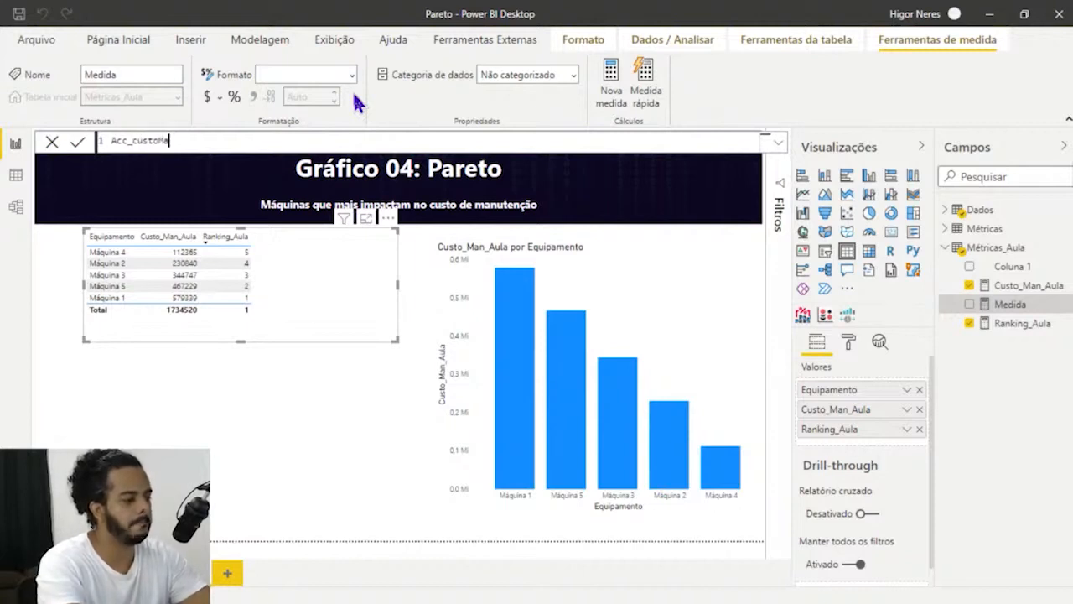
type("an_aula")
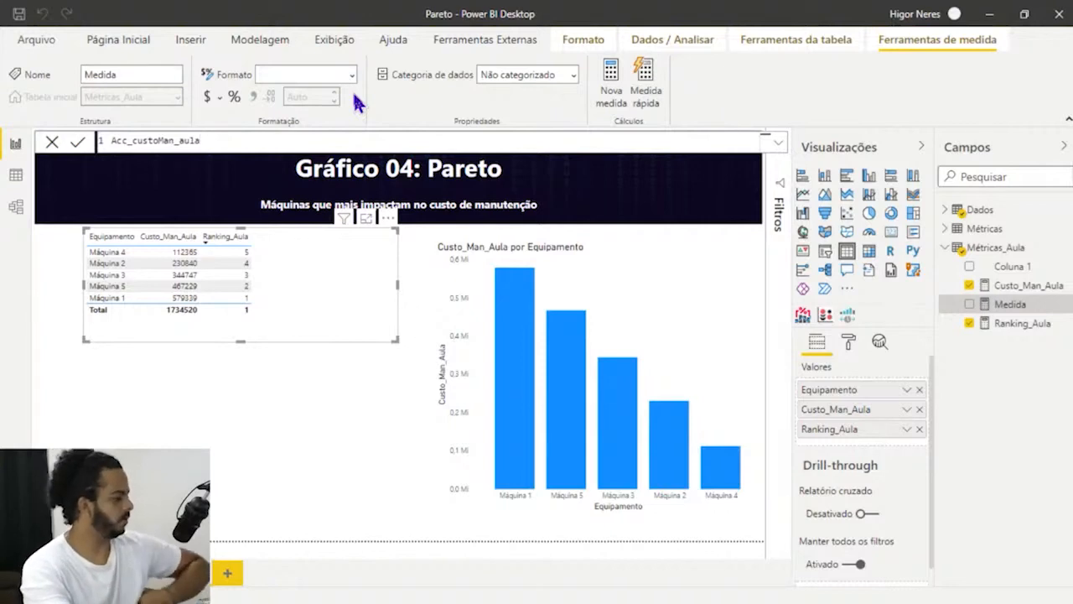
type("=")
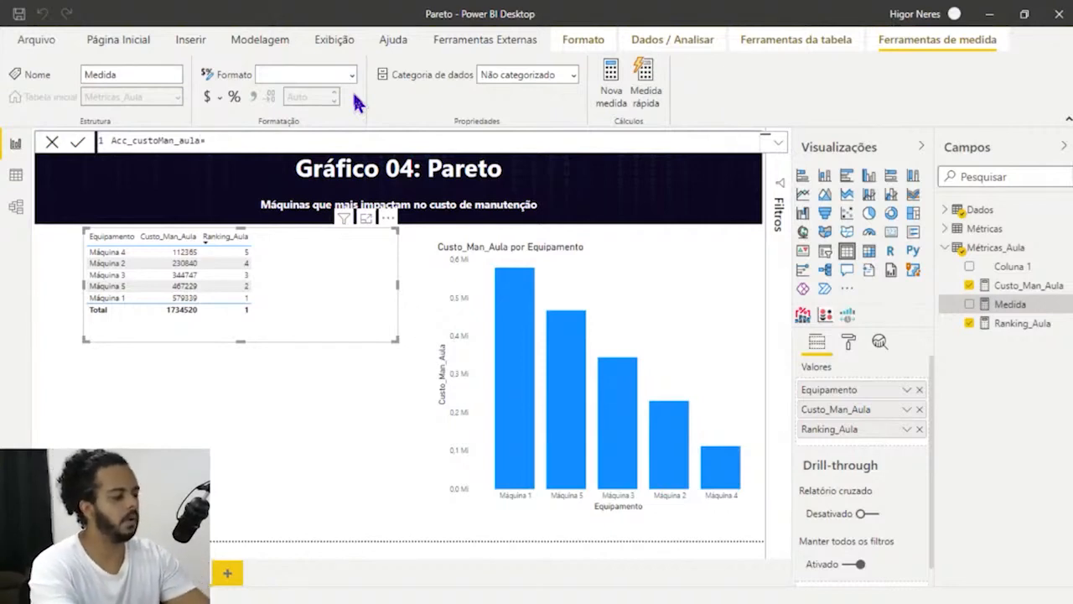
key("BackSpace")
type("=")
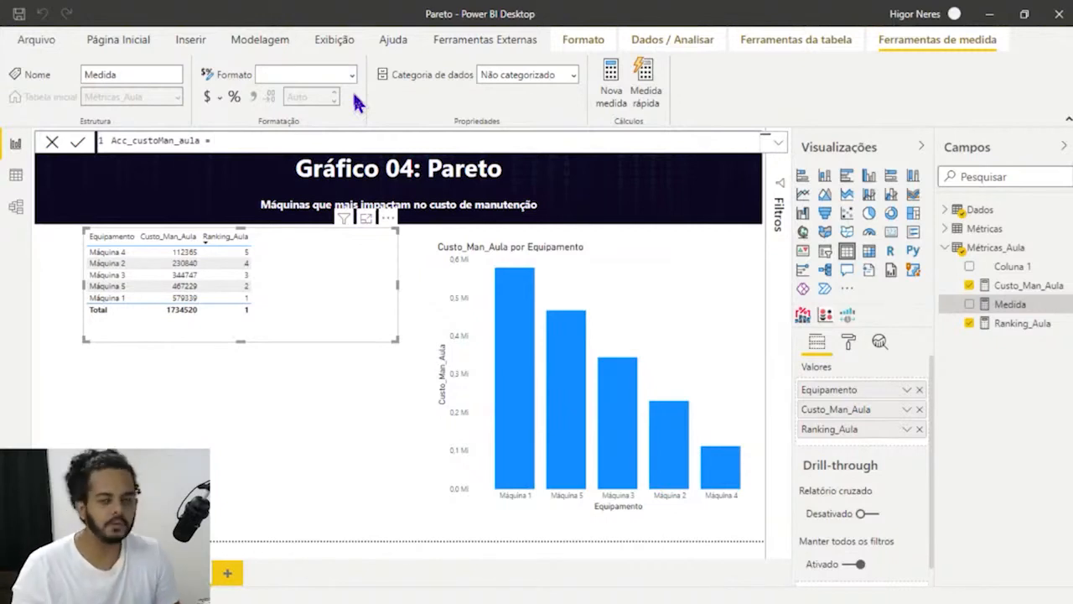
Continue the Acc_custoMan_aula formula with CALCULATE, using [Custo_Man_Aula] as its expression followed by a comma.
type("CALCULATE(")
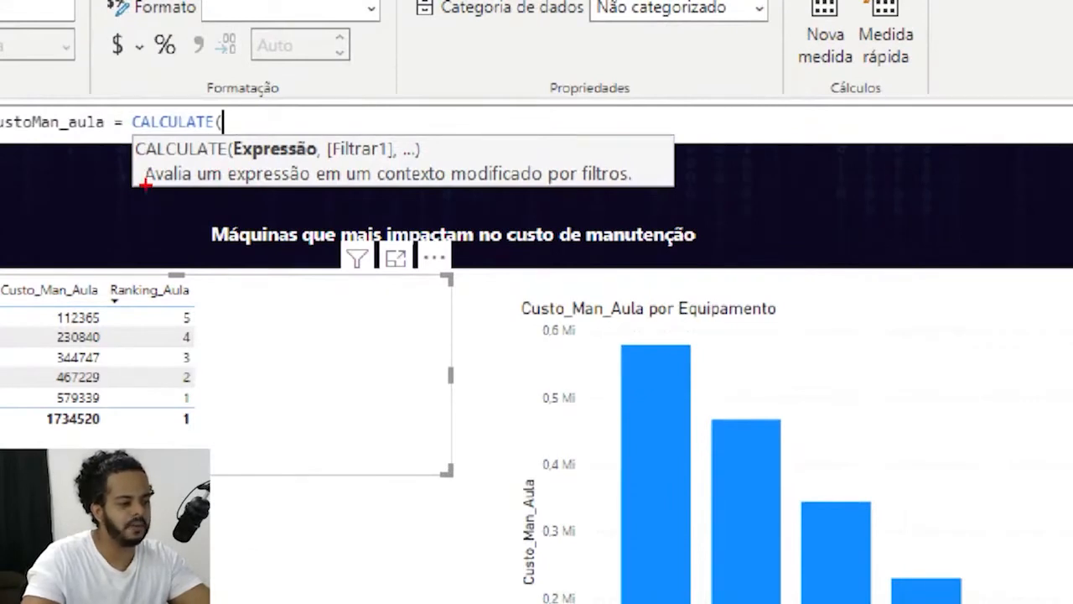
left_click_drag(155, 190, 647, 186)
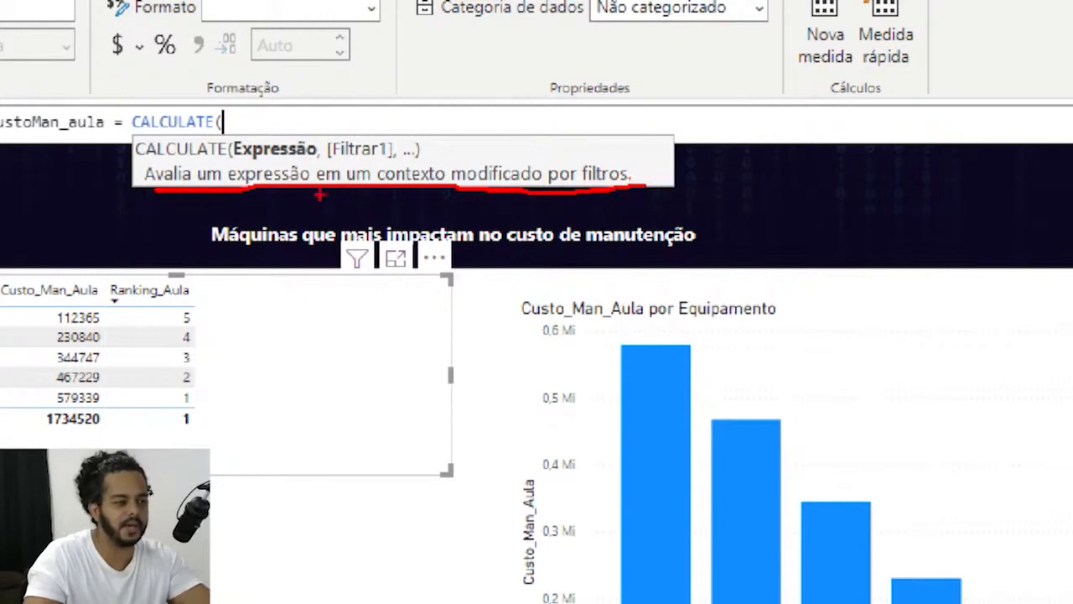
left_click_drag(232, 162, 325, 160)
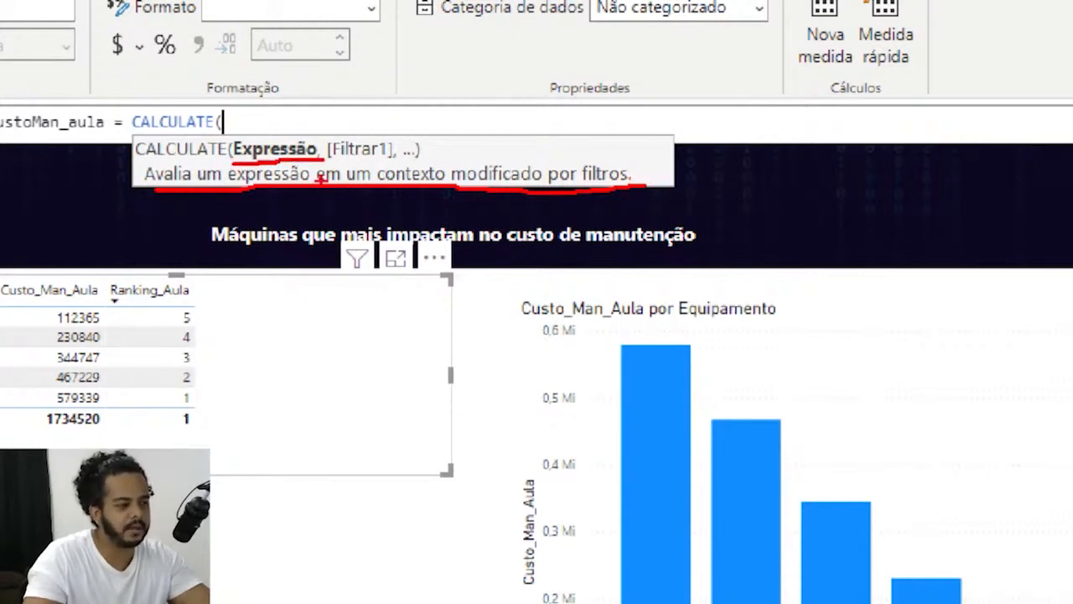
key("Escape")
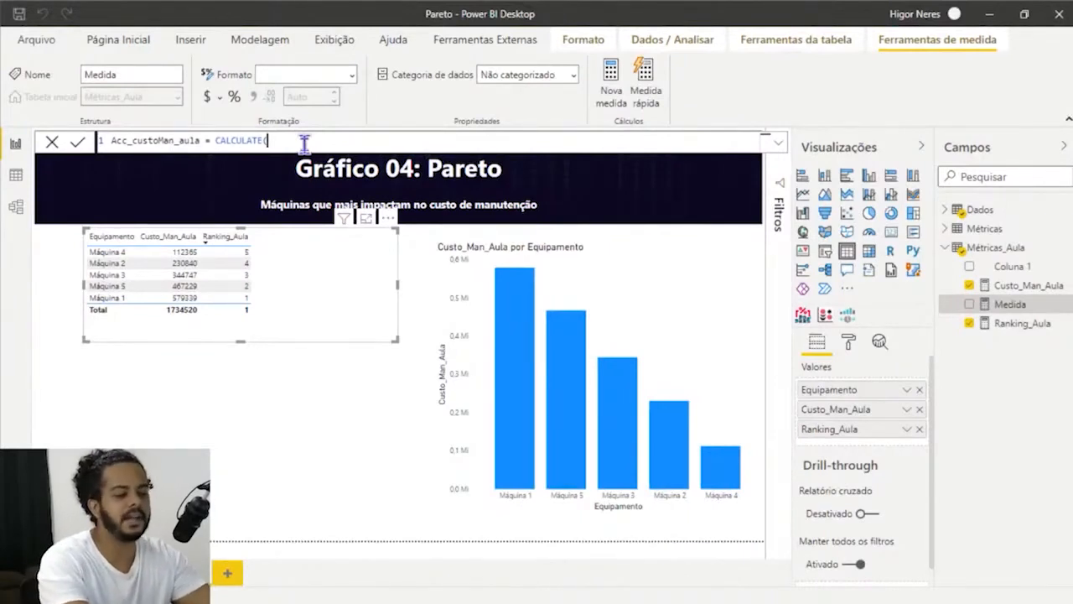
type("custo")
key("Down")
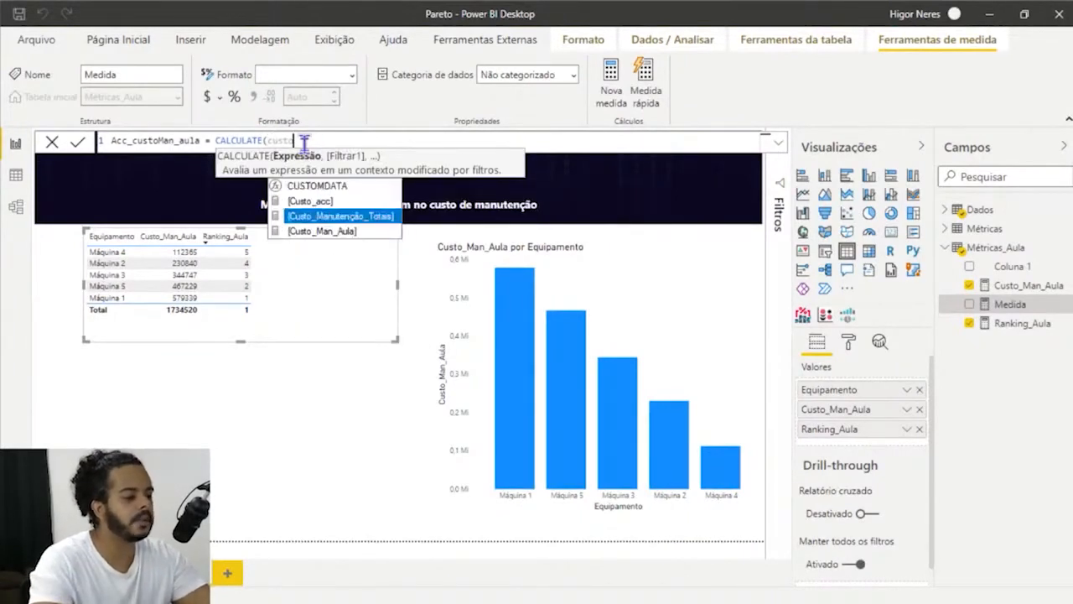
key("Down")
key("Tab")
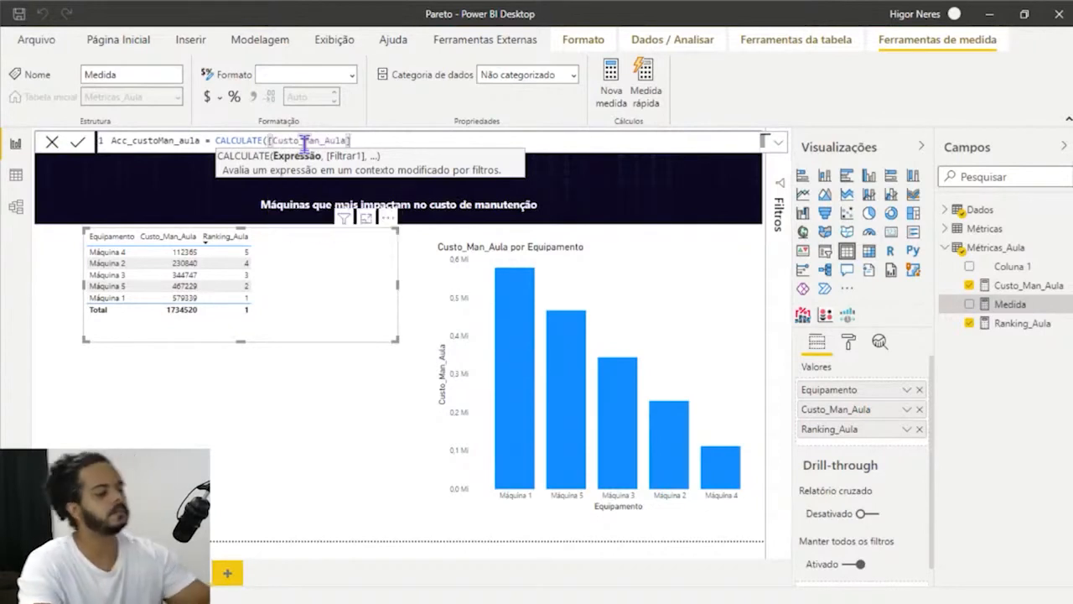
type(",")
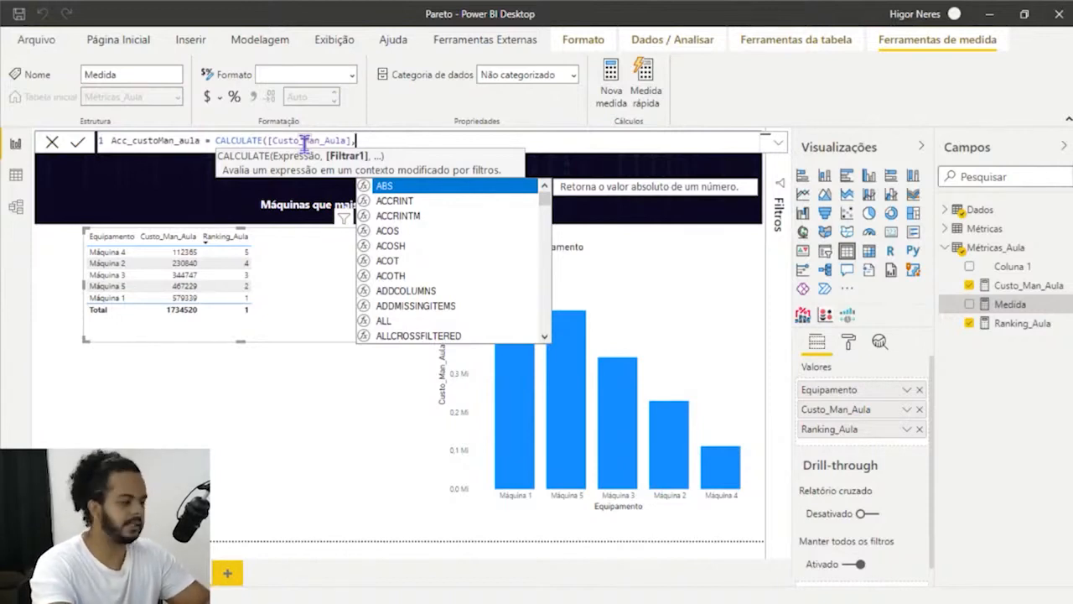
Add two blank lines below the CALCULATE line and return to the end of that line.
key("shift+Return")
key("shift+Return")
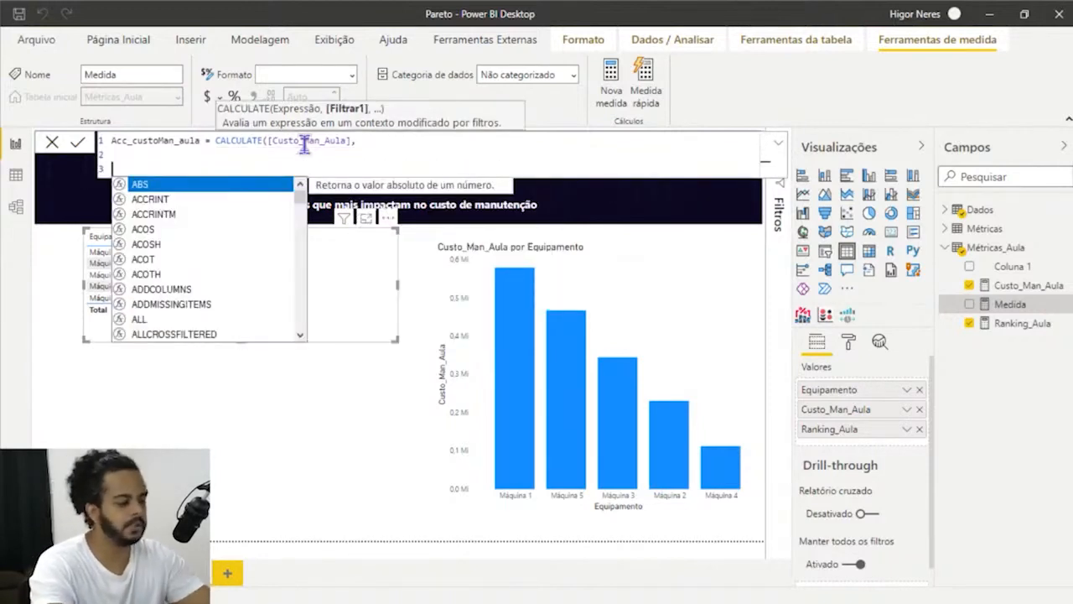
left_click(381, 141)
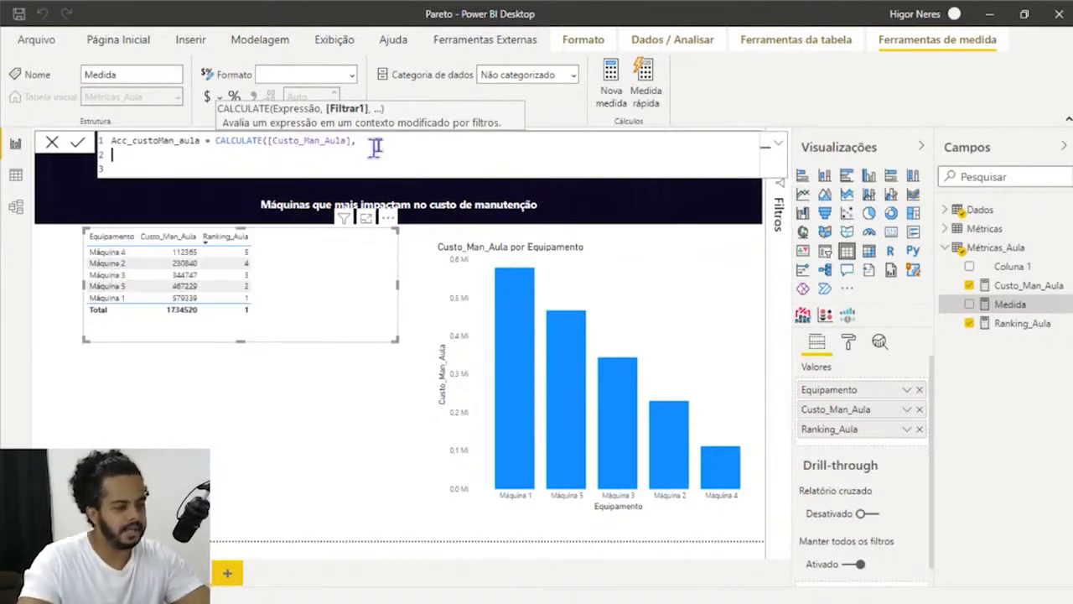
key("BackSpace")
type(",asfjsmdf")
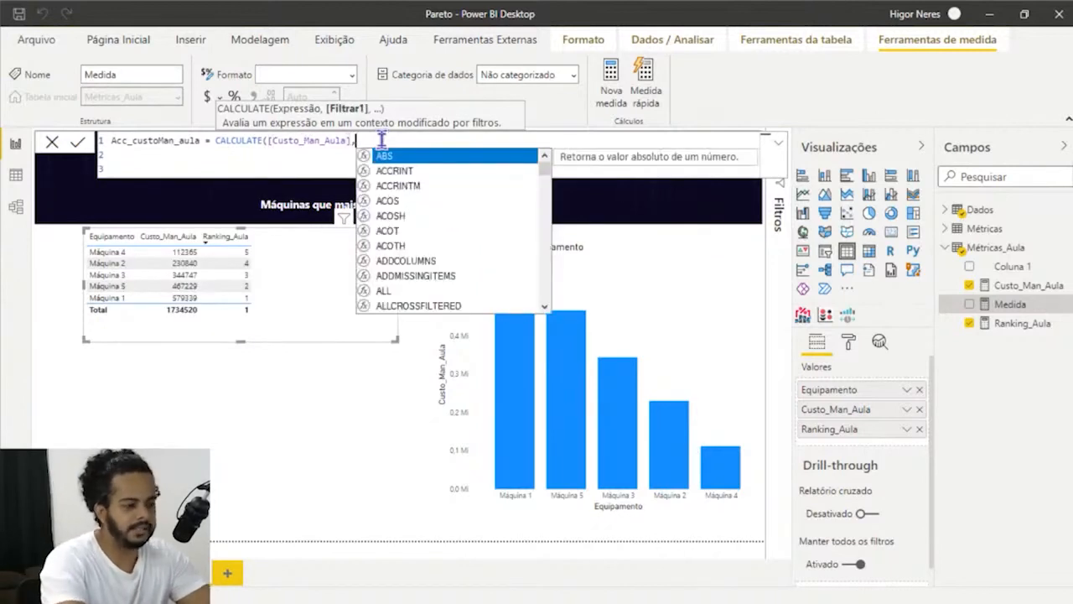
key("BackSpace")
key("BackSpace")
key("BackSpace")
key("BackSpace")
key("BackSpace")
key("BackSpace")
key("BackSpace")
key("BackSpace")
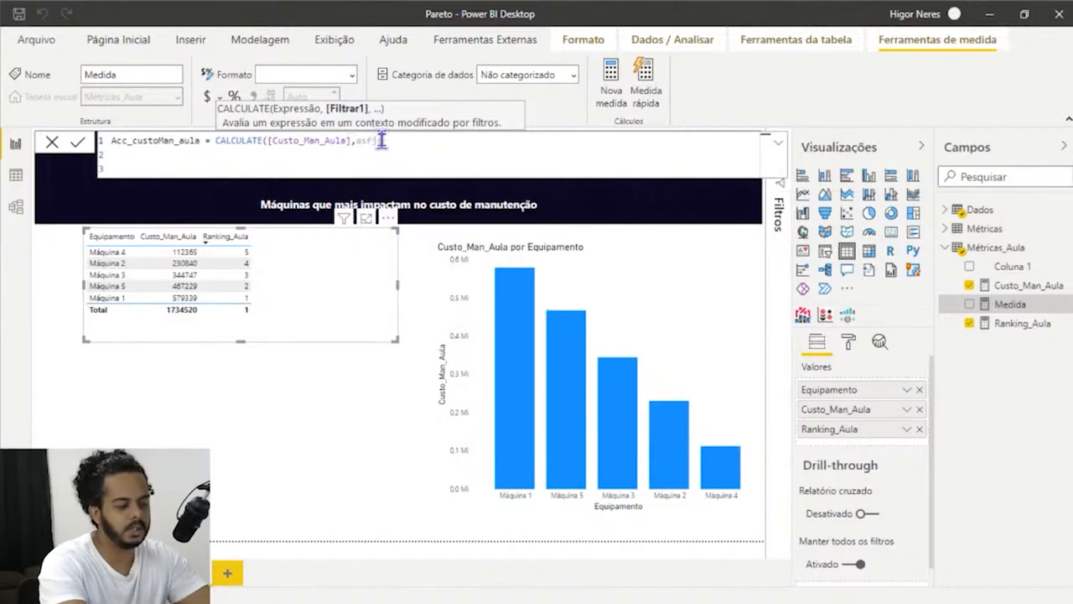
Start a TOPN function on a new line directly below the CALCULATE line as its filter argument.
key("shift+Return")
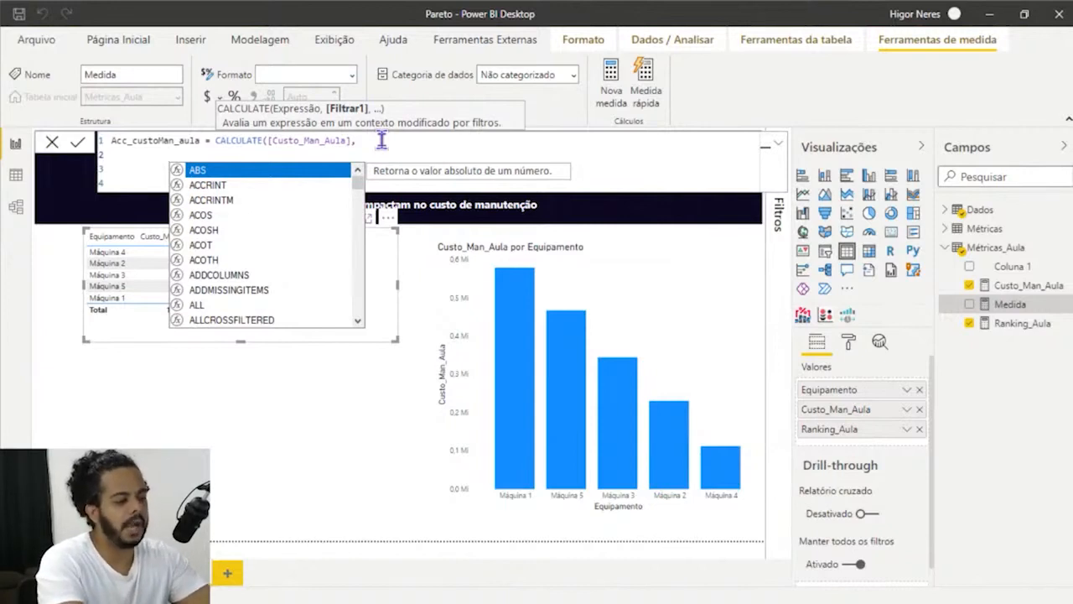
type("t")
key("BackSpace")
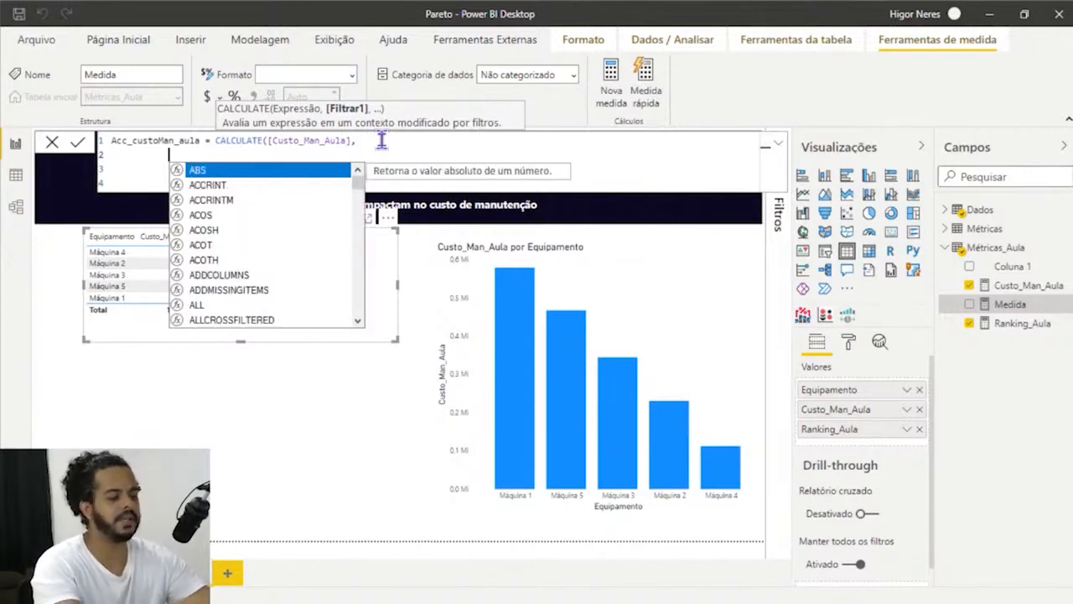
type("topn")
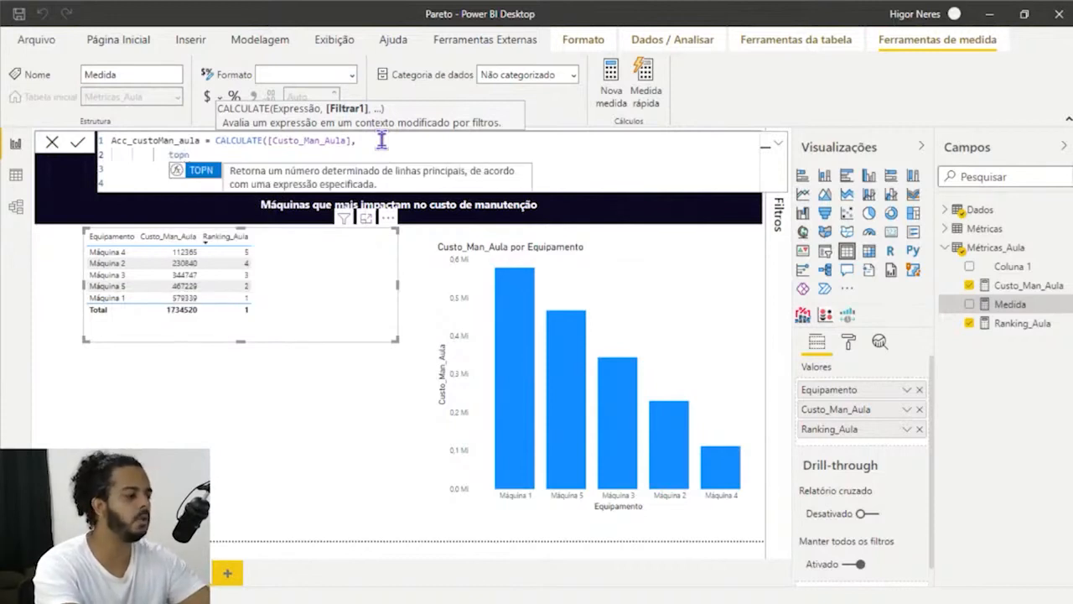
key("Tab")
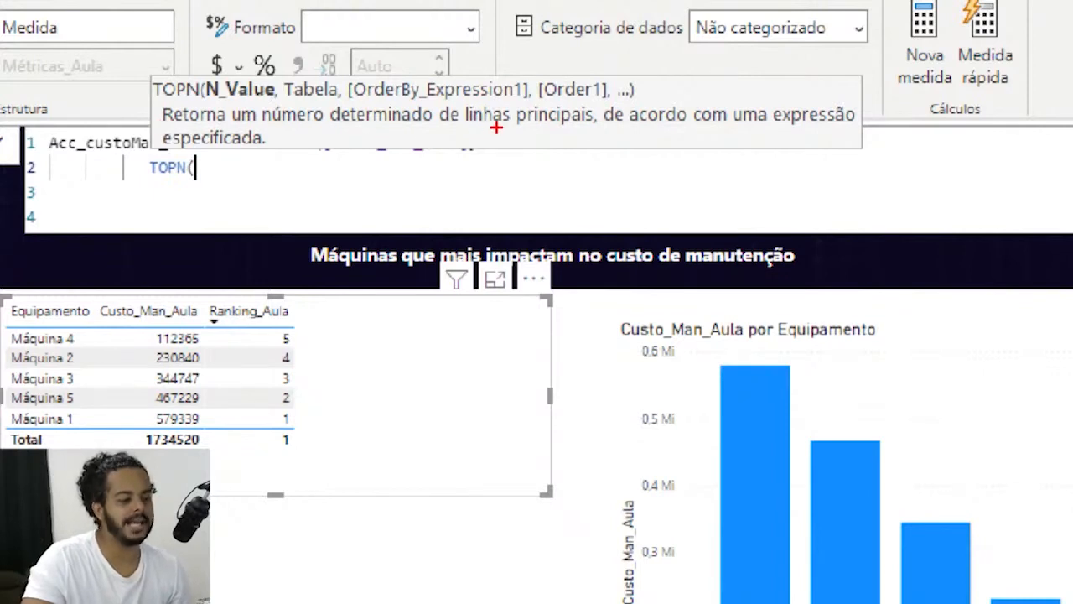
left_click_drag(464, 129, 592, 124)
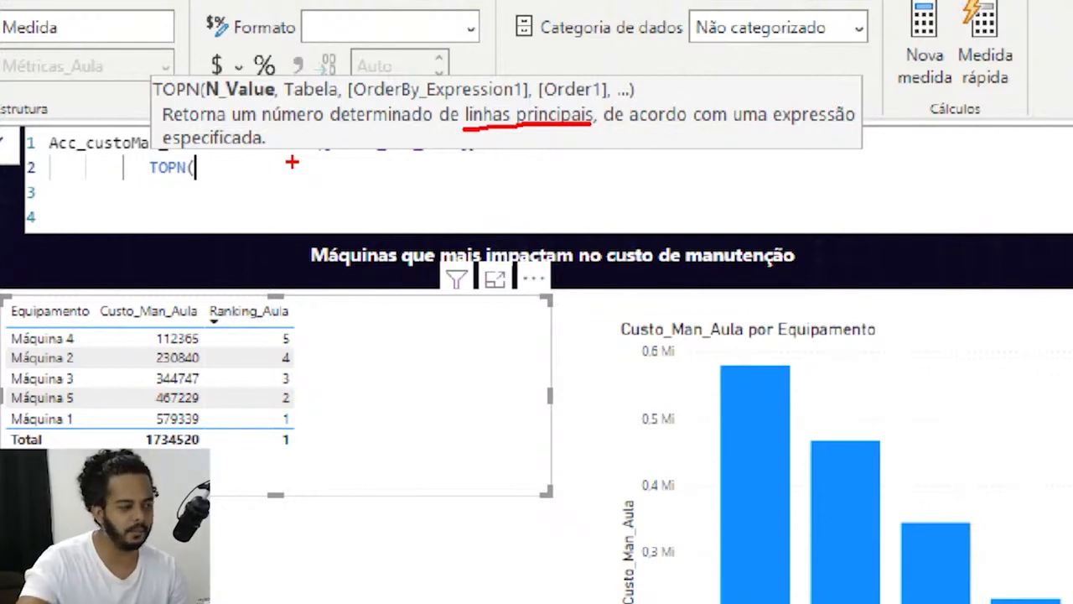
left_click_drag(153, 99, 193, 92)
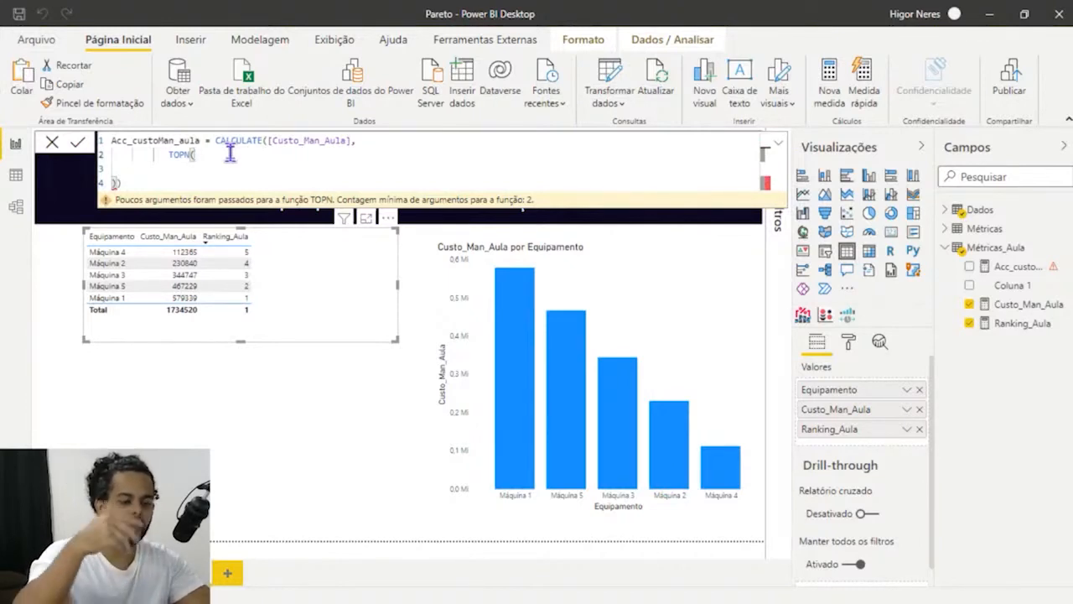
Re-enter TOPN's opening parenthesis and supply [Ranking_Aula] as its N_Value argument, followed by a comma.
key("BackSpace")
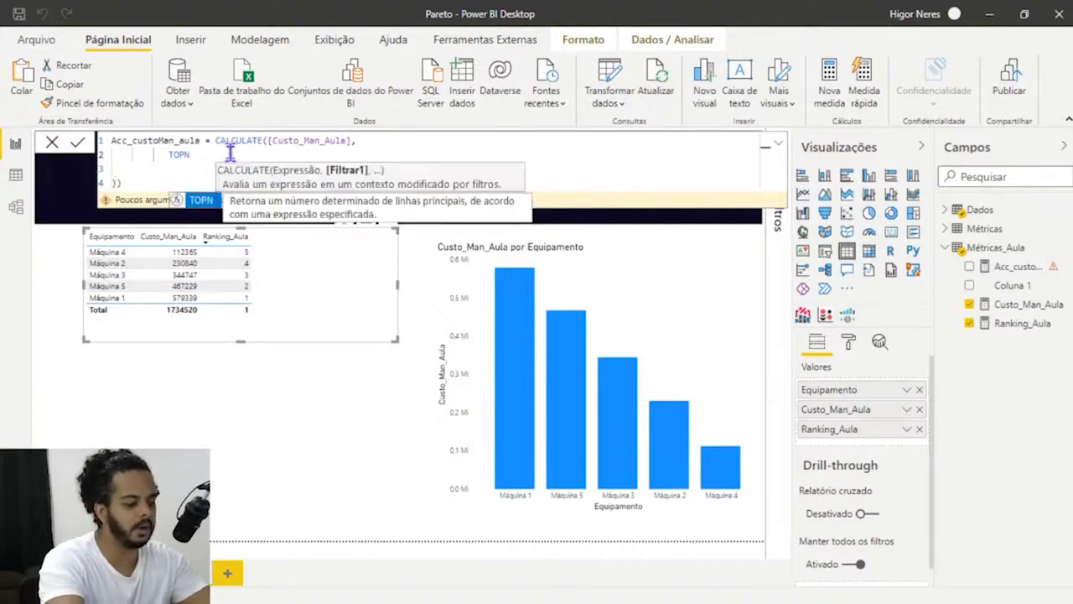
type("(")
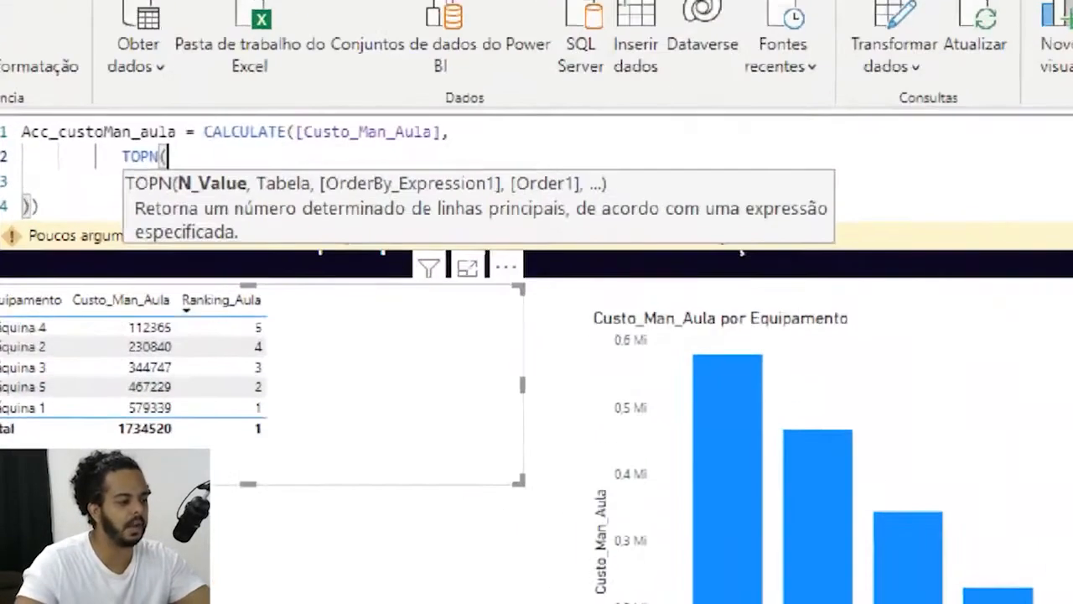
left_click_drag(175, 170, 245, 168)
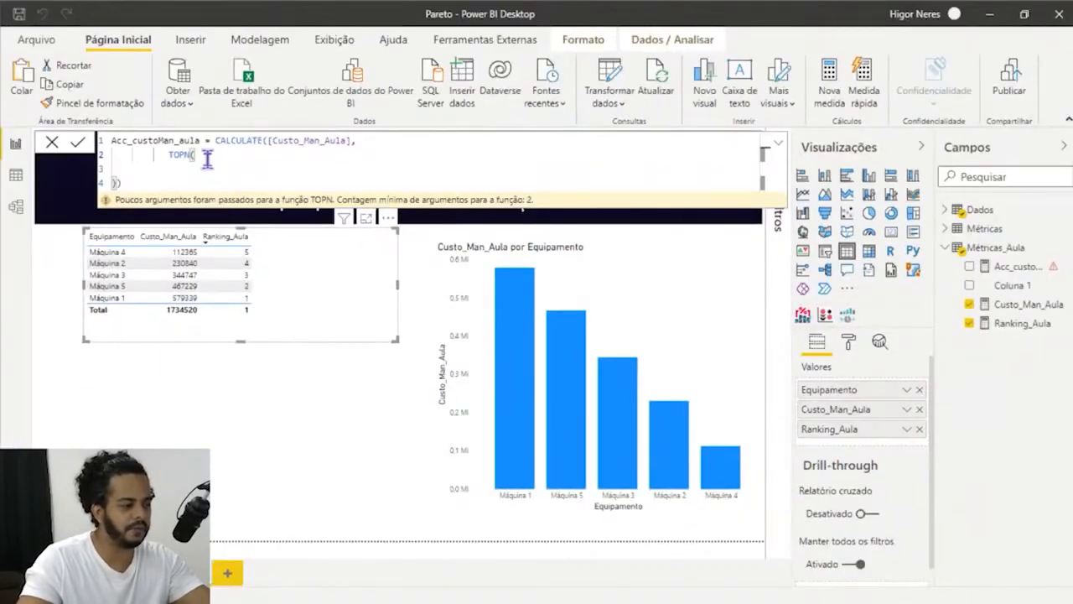
type("ranking")
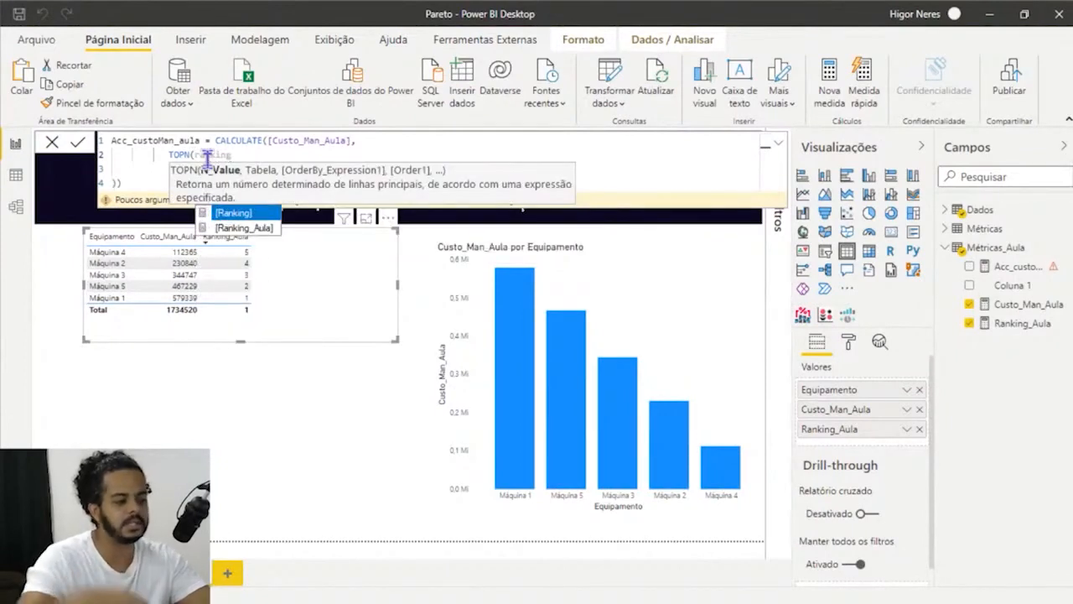
key("Down")
key("Tab")
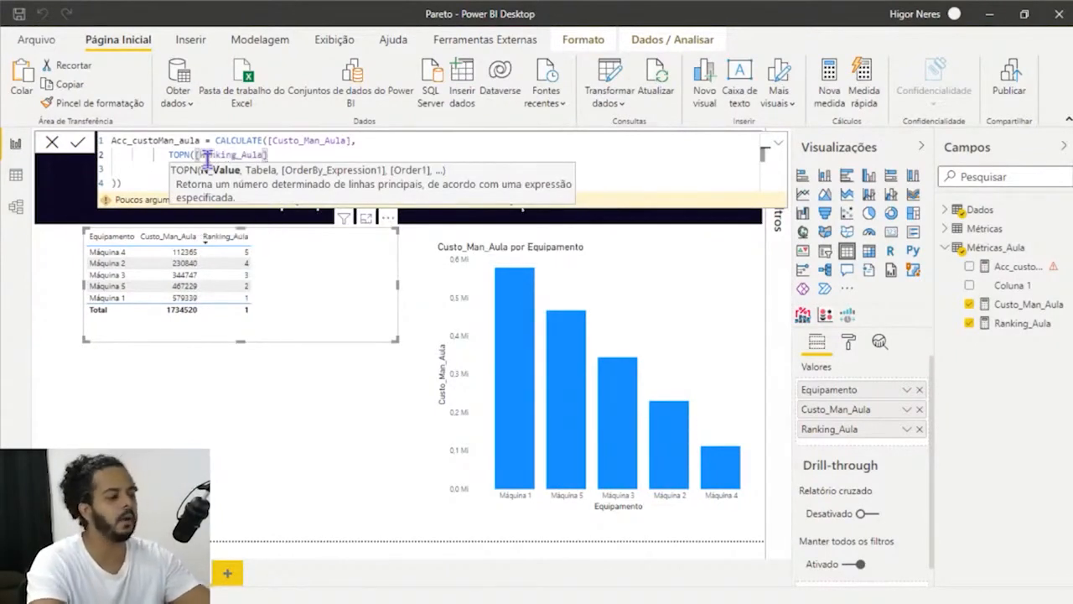
type(",")
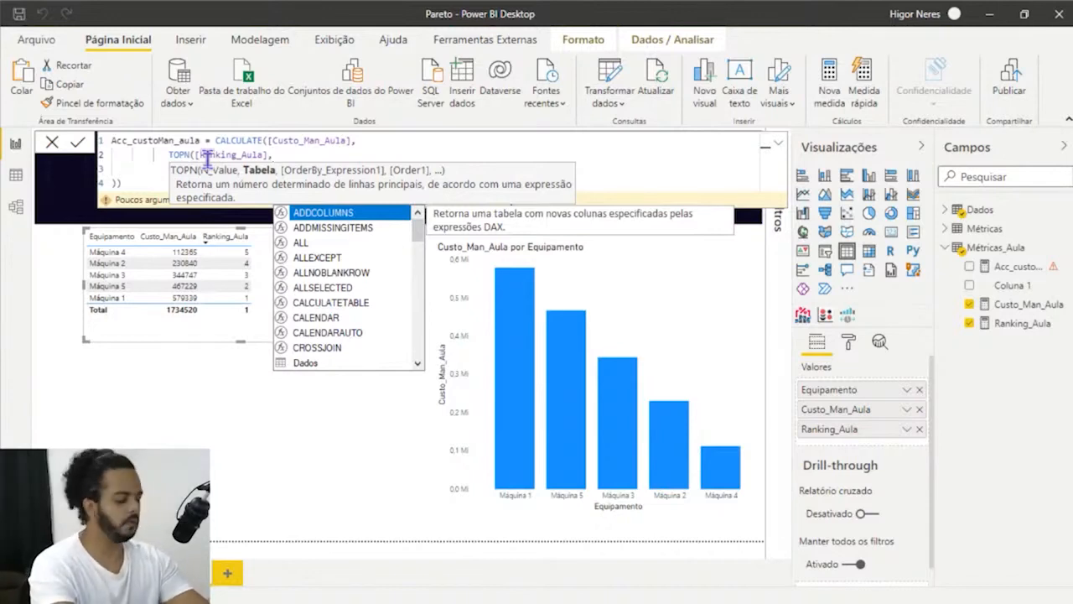
Supply ALL(Dados[Equipamento]) as TOPN's table argument, followed by a comma.
type("ALL(")
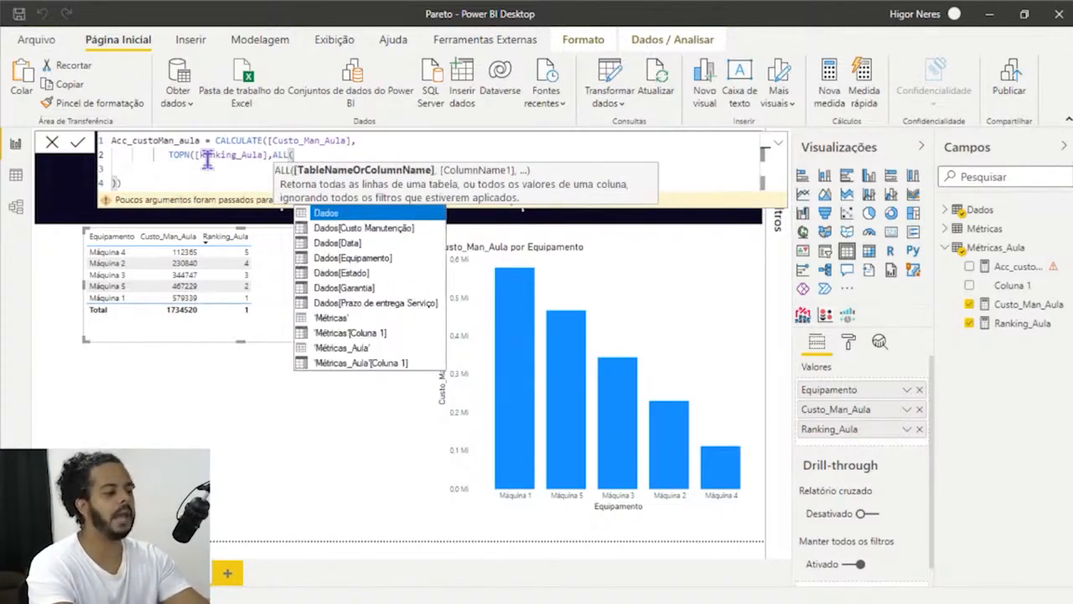
type("dados")
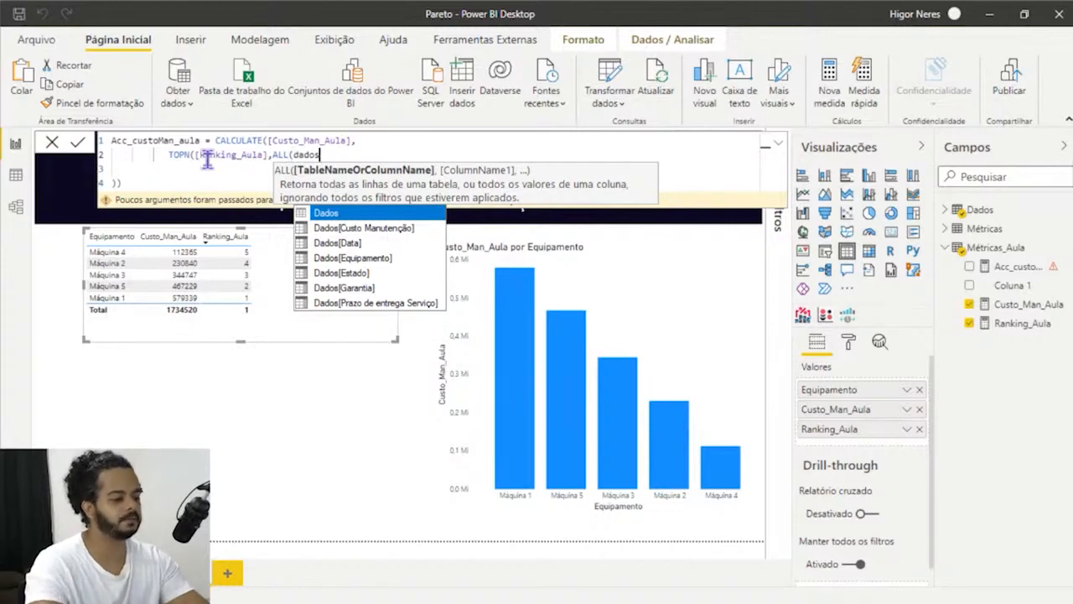
key("Down")
key("Down")
key("Down")
key("Tab")
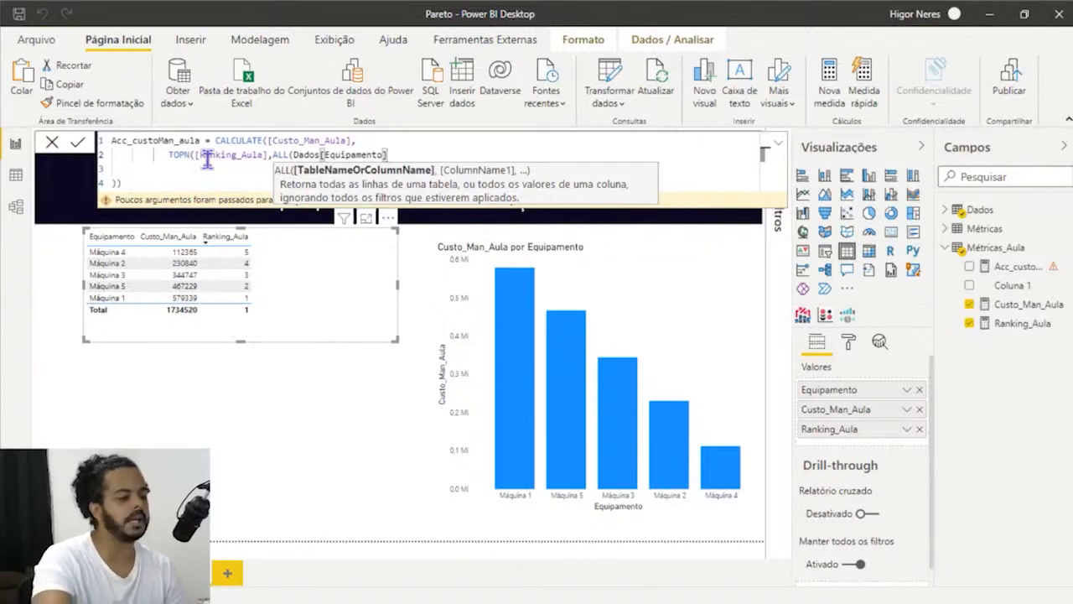
type(")")
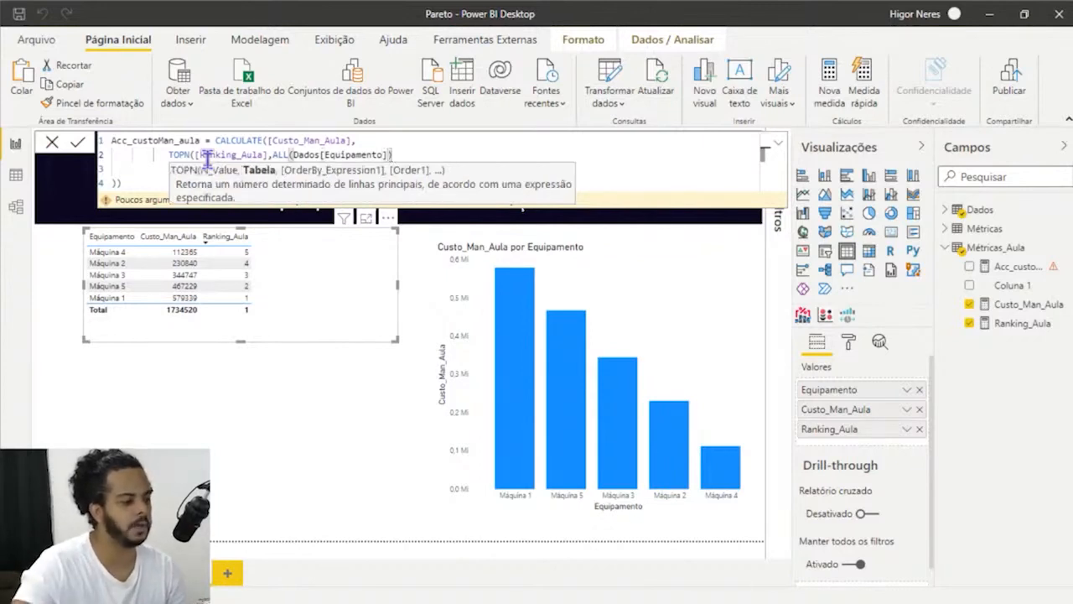
type(",")
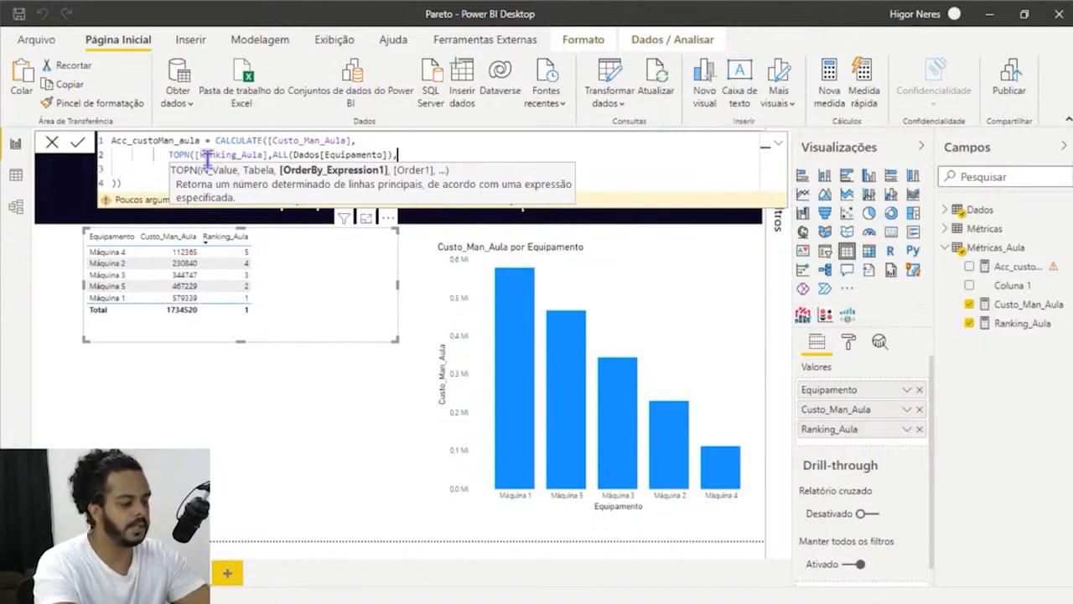
Order TOPN by [Custo_Manutenção_Totais] with DESC and close its parenthesis.
type("custo")
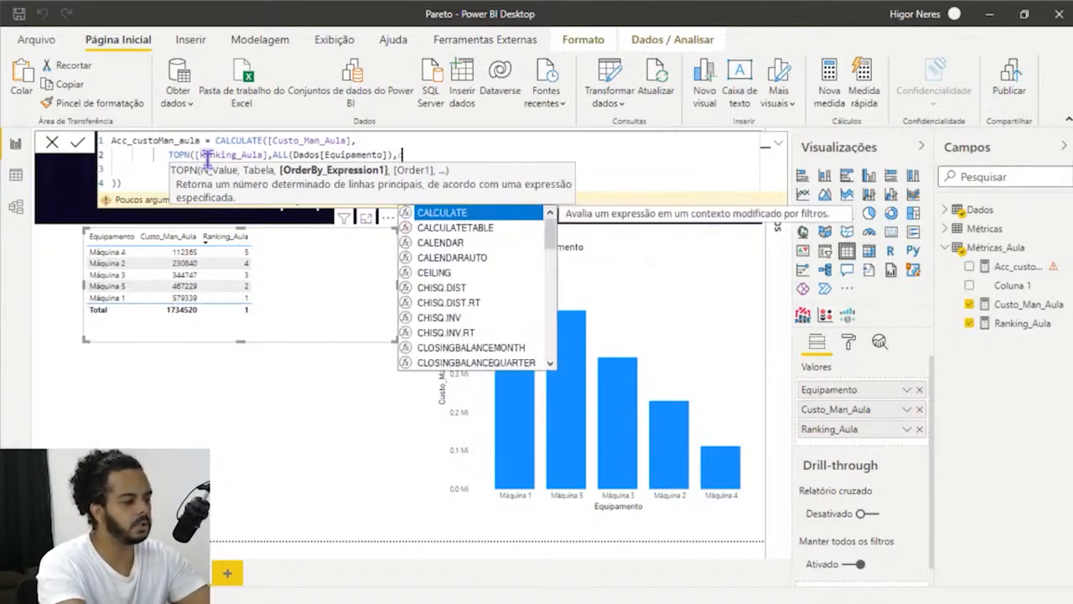
key("Down")
key("Down")
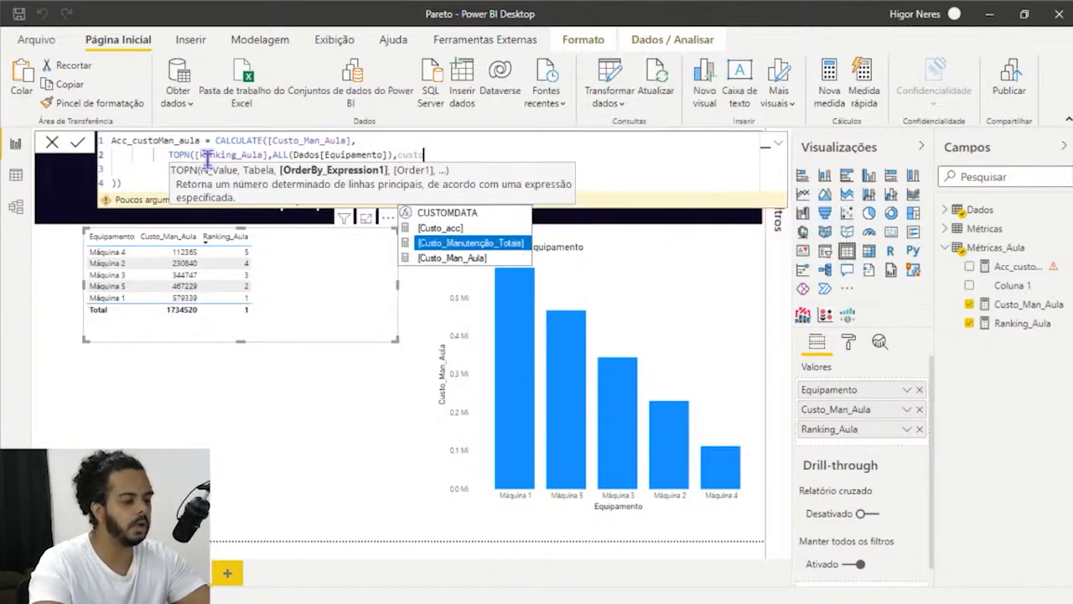
key("Tab")
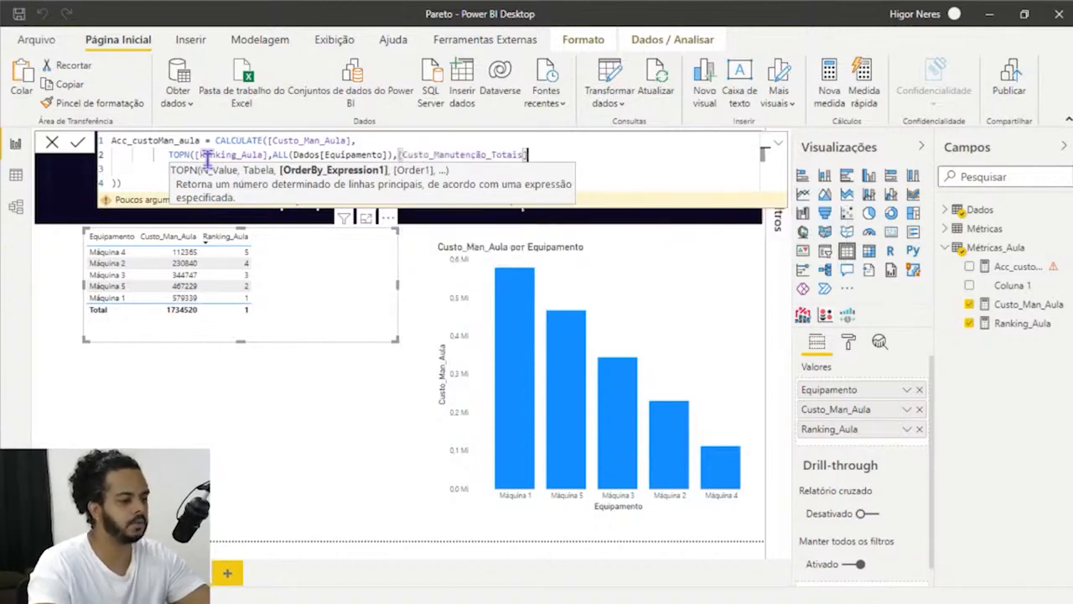
type(",desc")
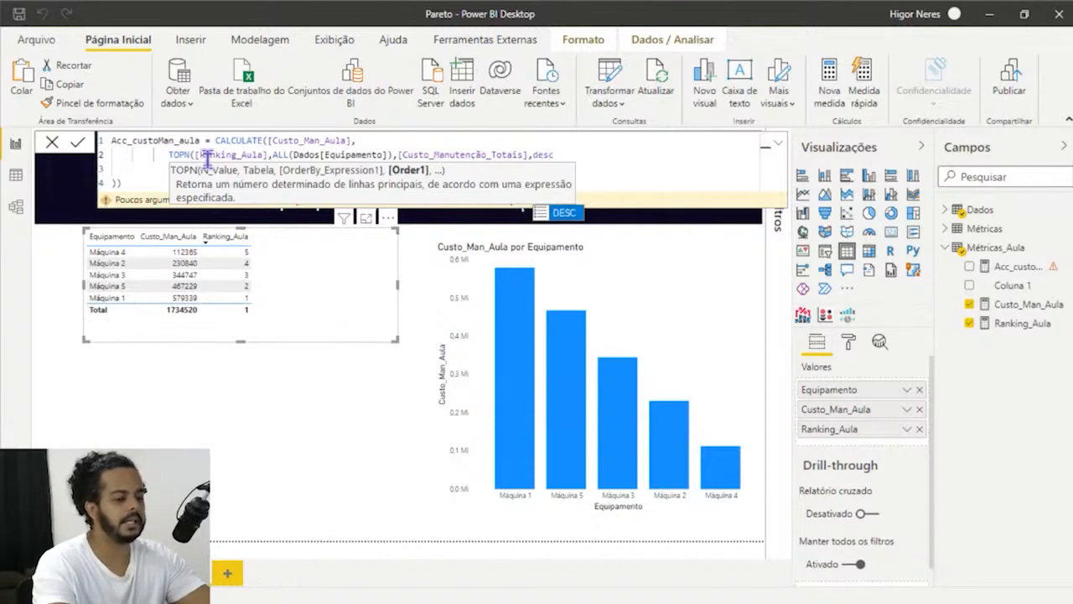
key("Tab")
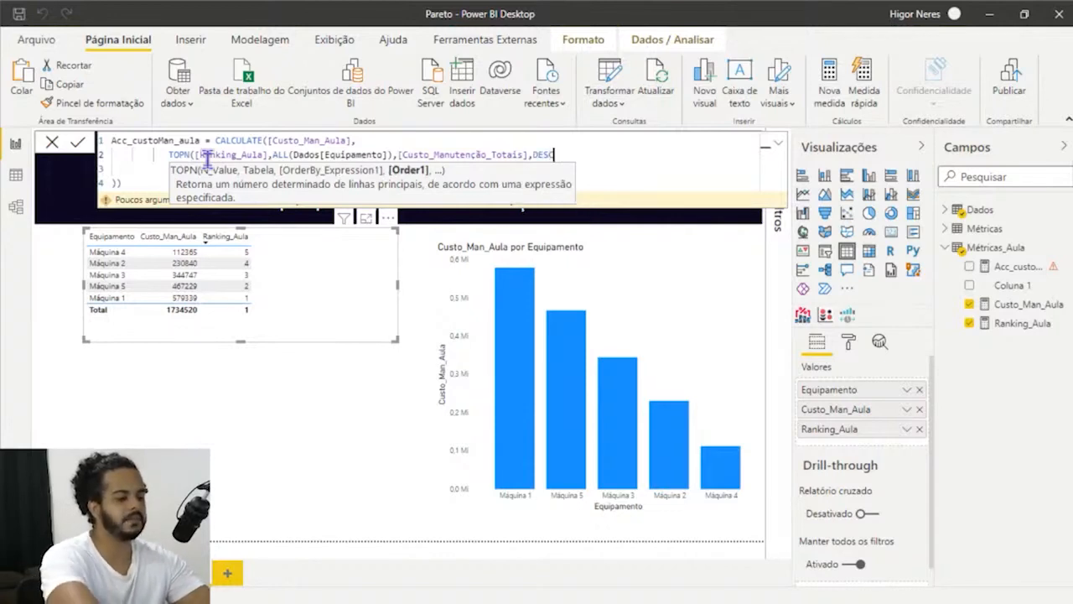
type(")")
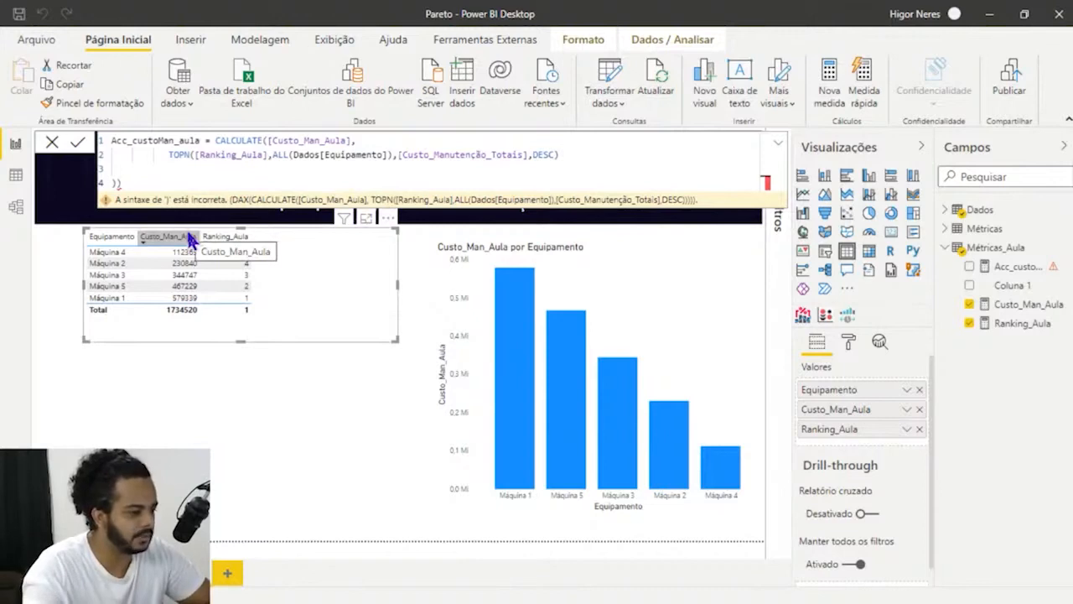
left_click(605, 158)
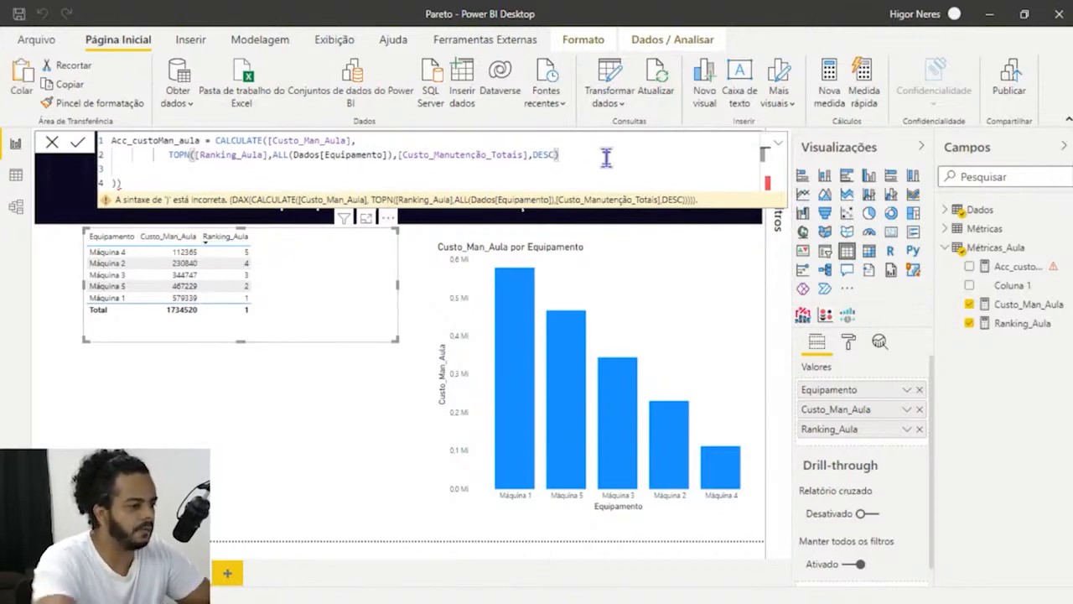
Close the CALCULATE function with a parenthesis directly after TOPN's closing one.
type(")")
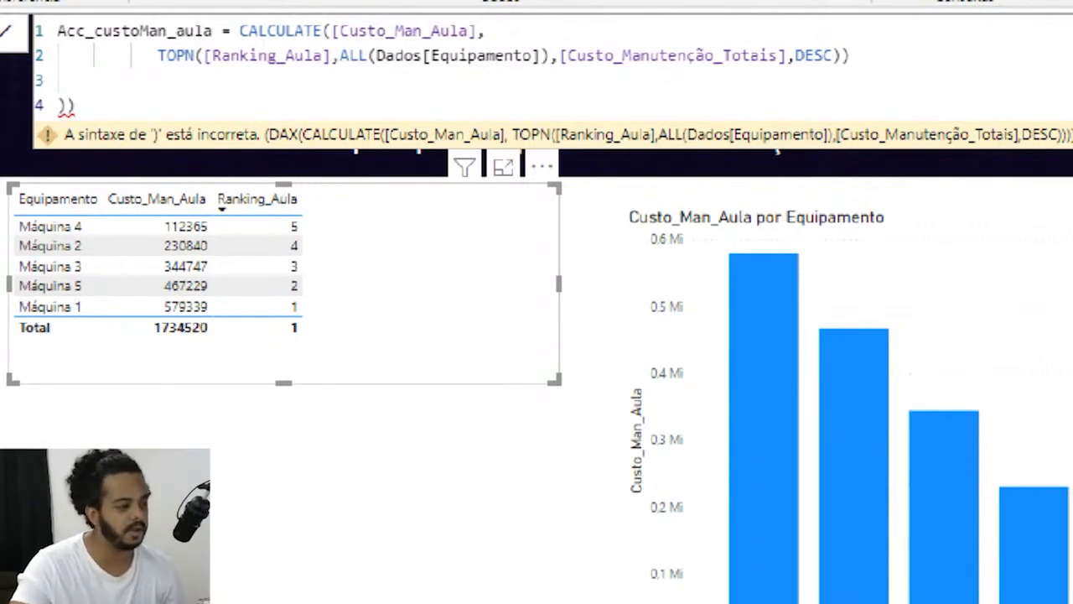
left_click(63, 159)
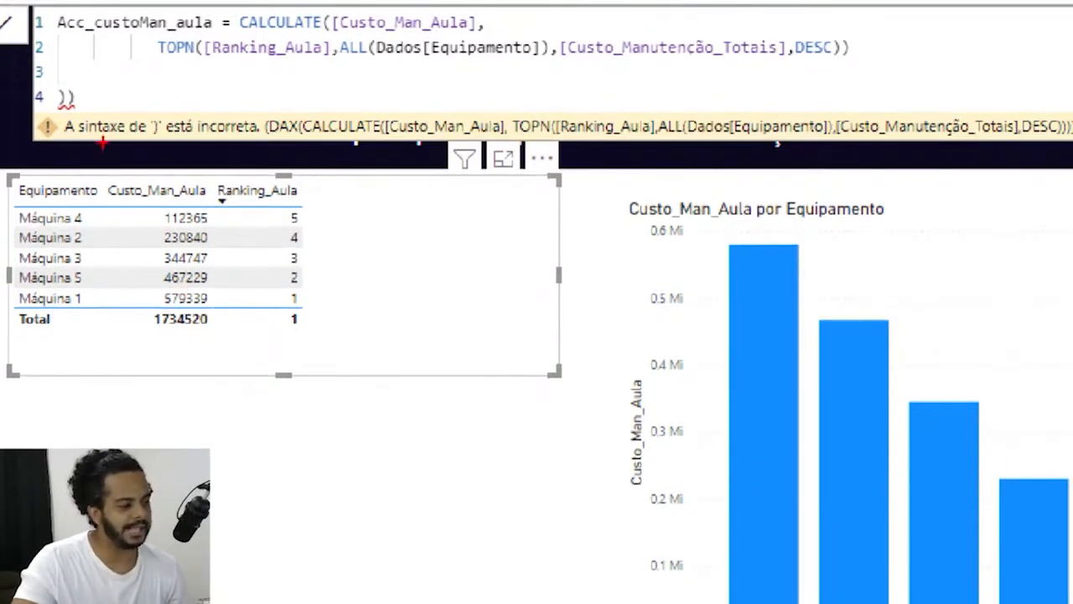
mouse_move(148, 118)
left_mouse_down()
mouse_move(158, 133)
mouse_move(240, 134)
left_mouse_up()
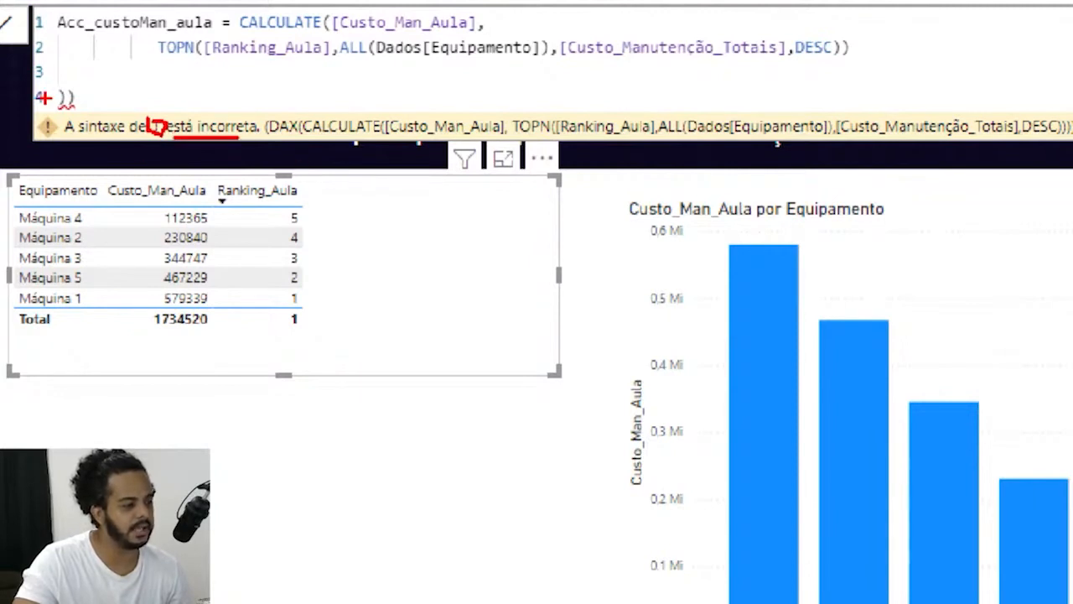
left_click_drag(46, 91, 81, 110)
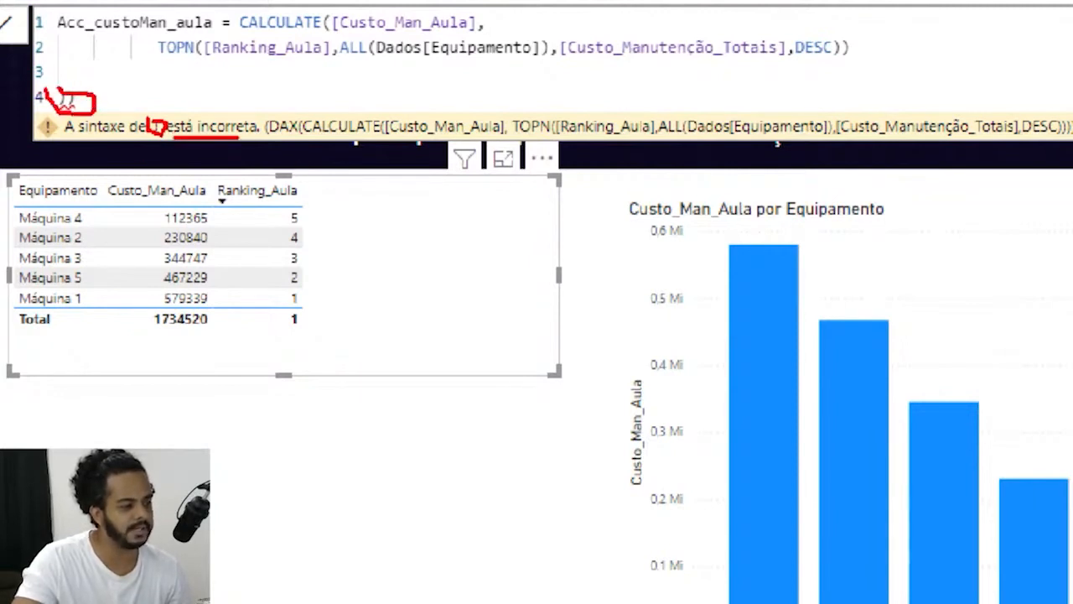
left_click_drag(834, 61, 868, 56)
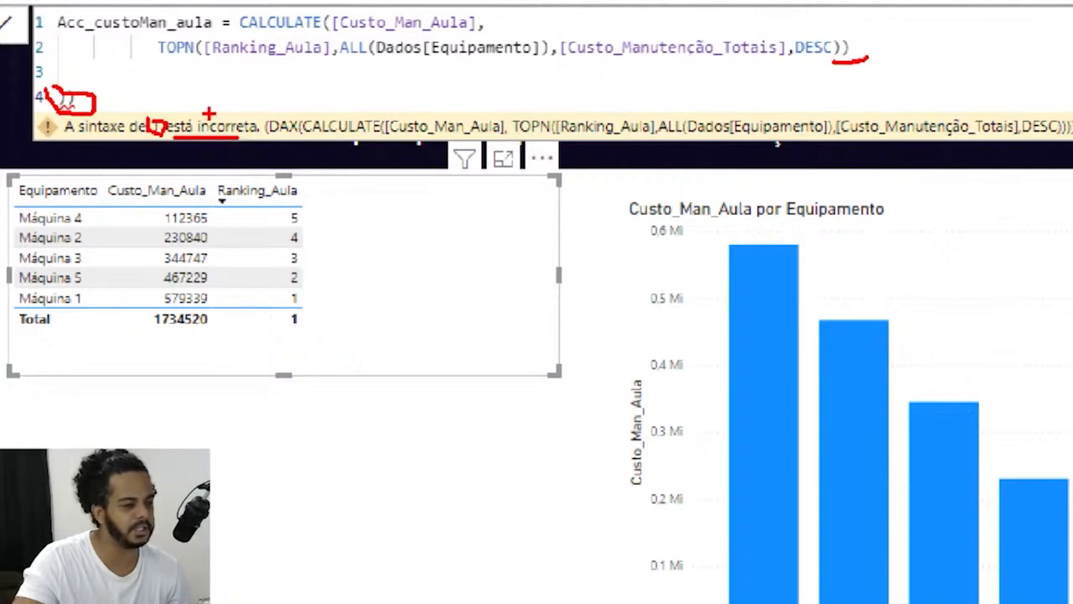
left_click_drag(106, 106, 157, 86)
key("Escape")
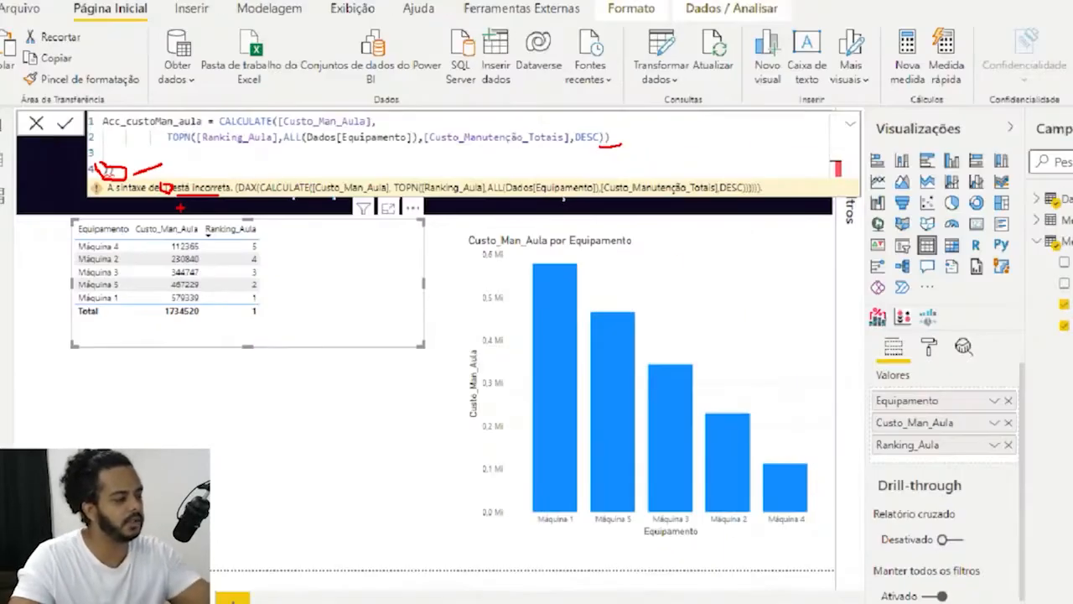
Remove the two surplus parentheses and the last line from the Acc_custoMan_aula formula, and commit the measure.
left_click(140, 182)
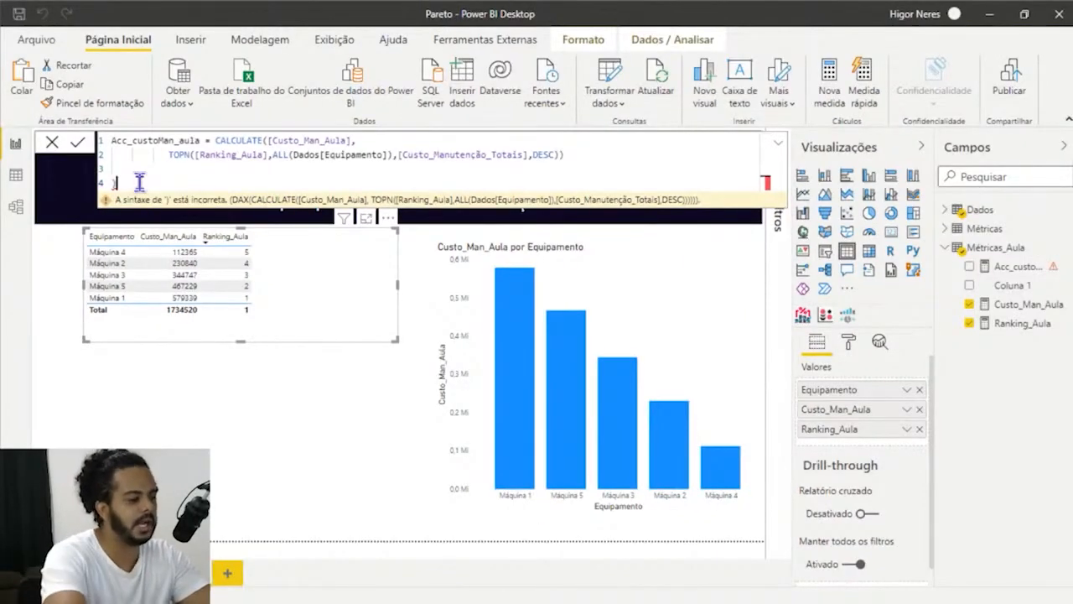
key("BackSpace")
key("BackSpace")
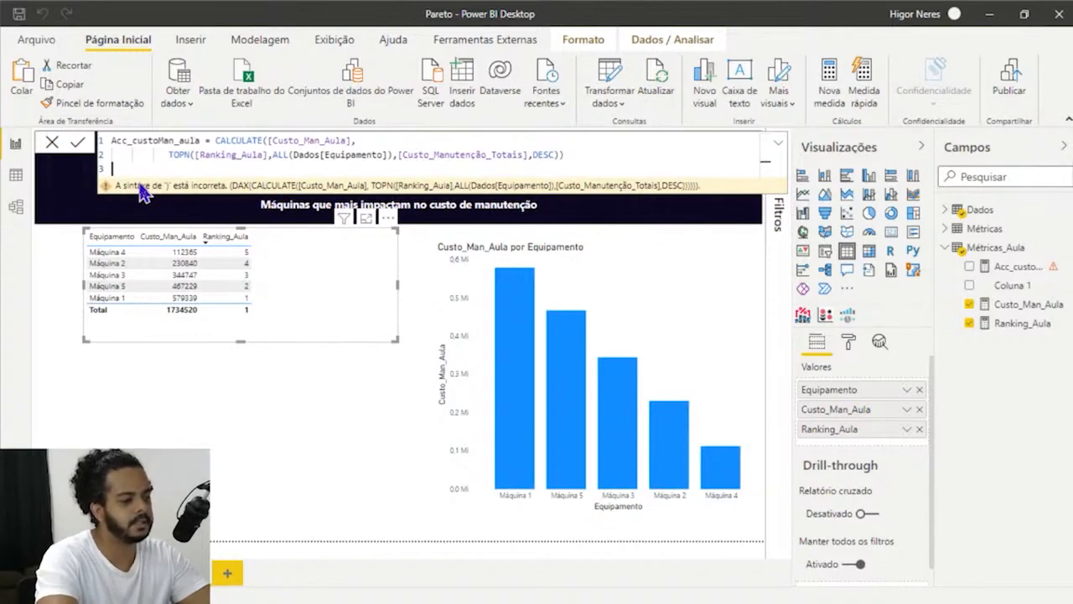
key("Return")
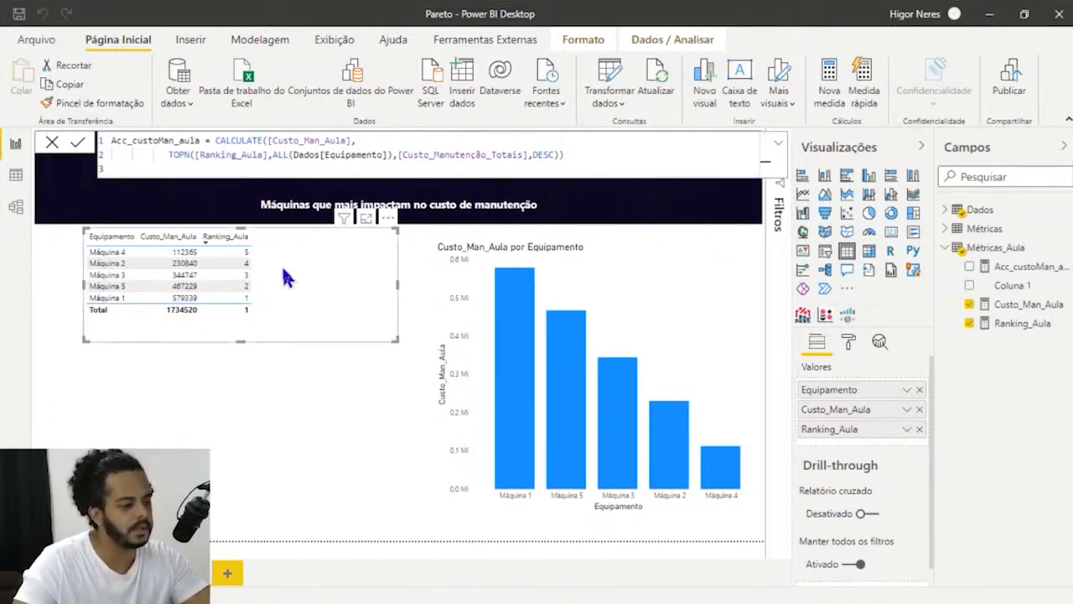
Add the Acc_custoMan_aula measure to the equipment table and sort the table by it in ascending order.
left_click(969, 266)
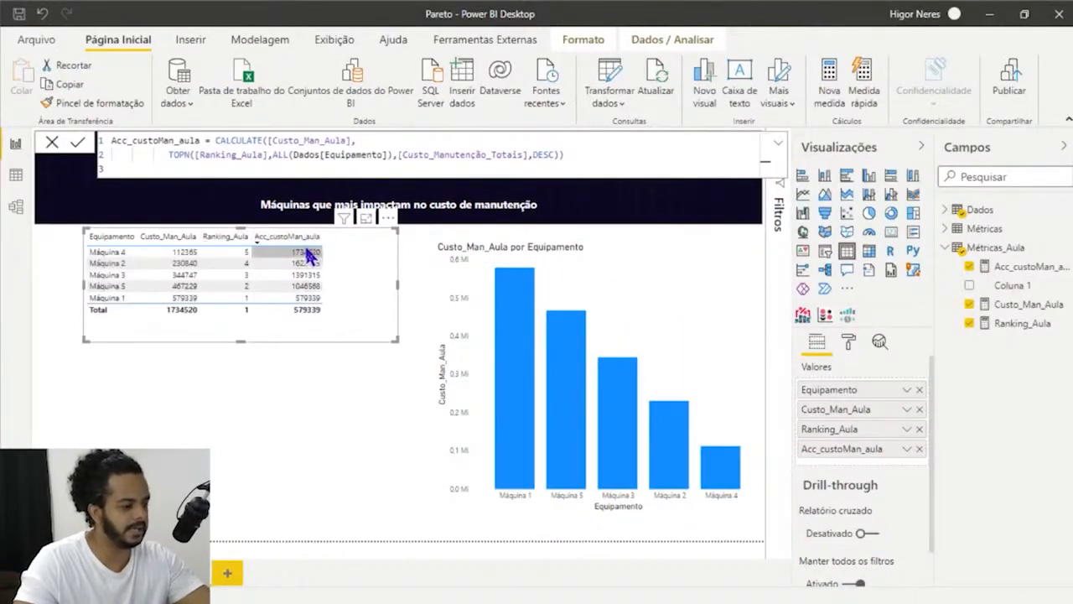
left_click(288, 236)
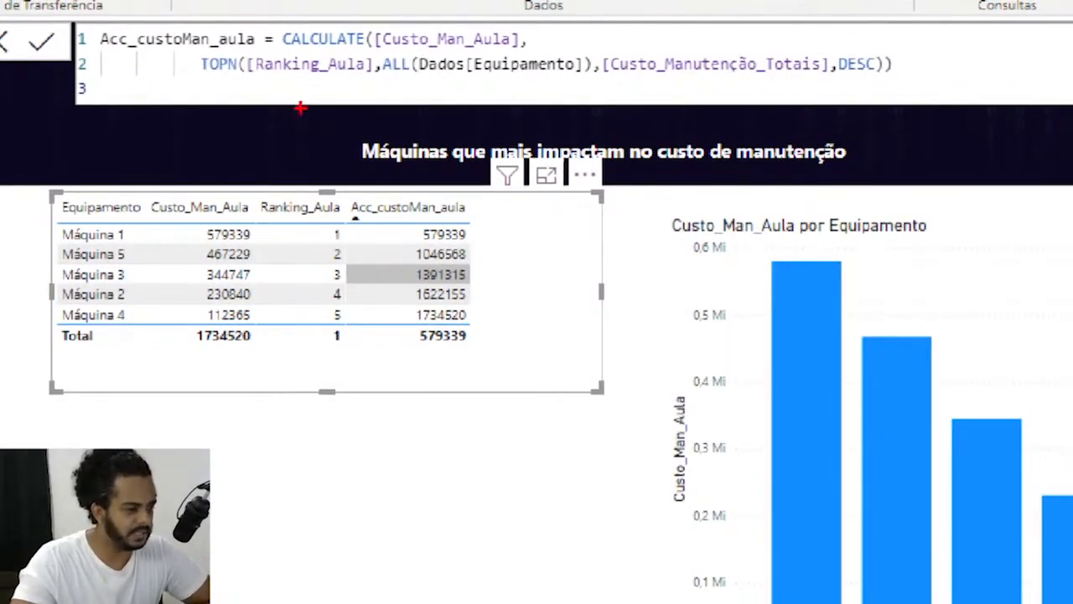
left_click_drag(249, 74, 304, 77)
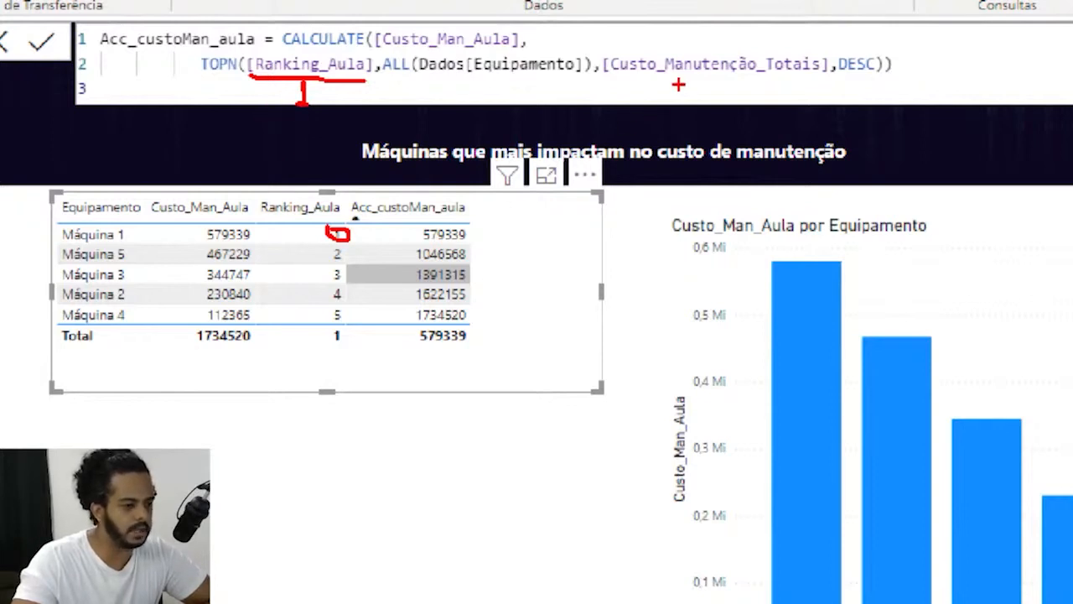
left_click_drag(603, 78, 801, 78)
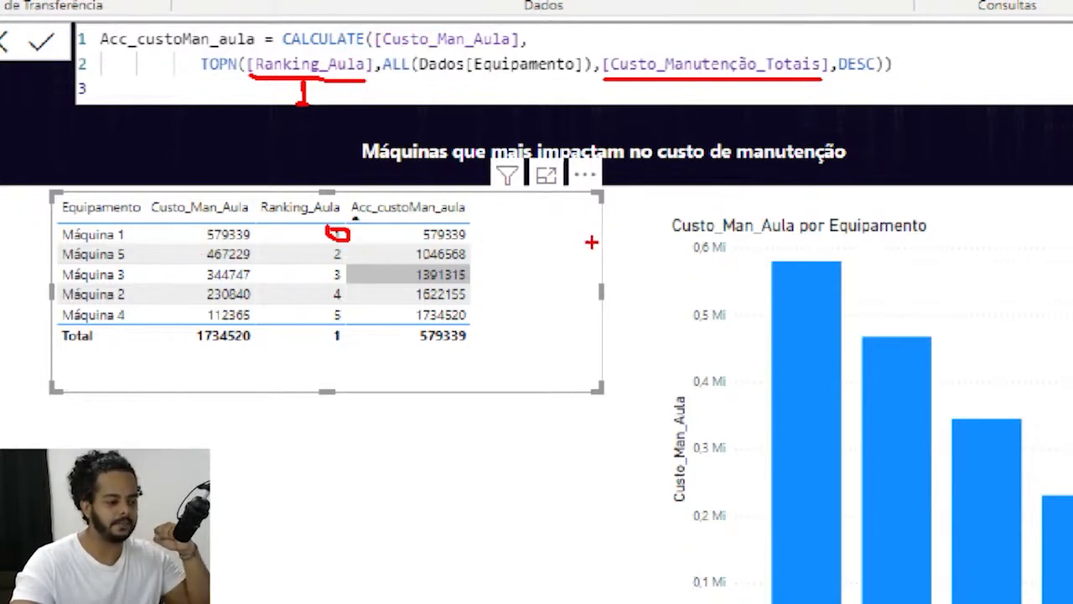
left_click_drag(625, 239, 52, 228)
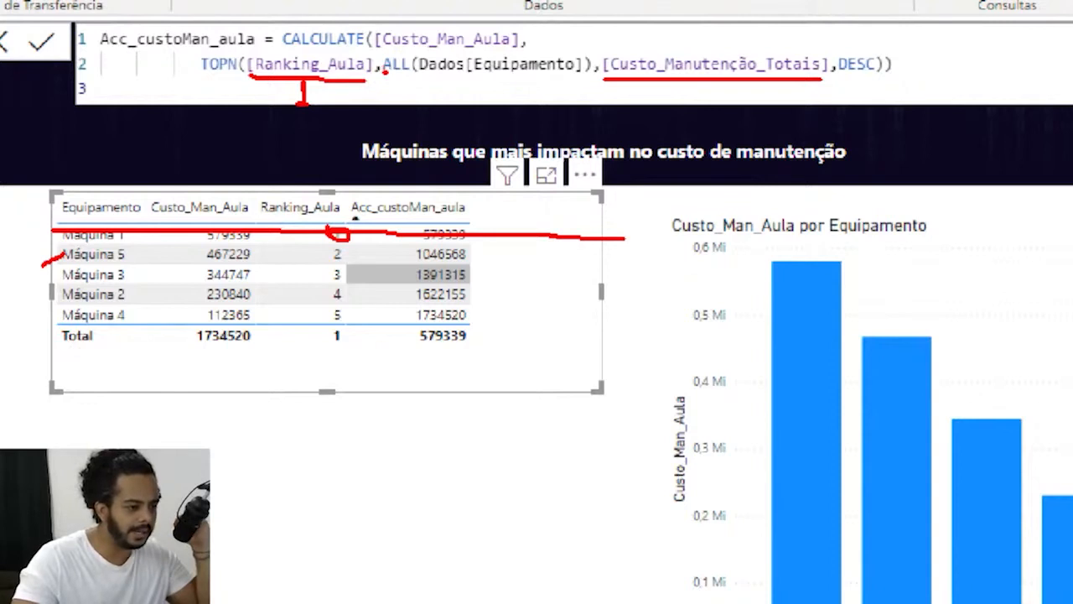
left_click_drag(386, 73, 589, 83)
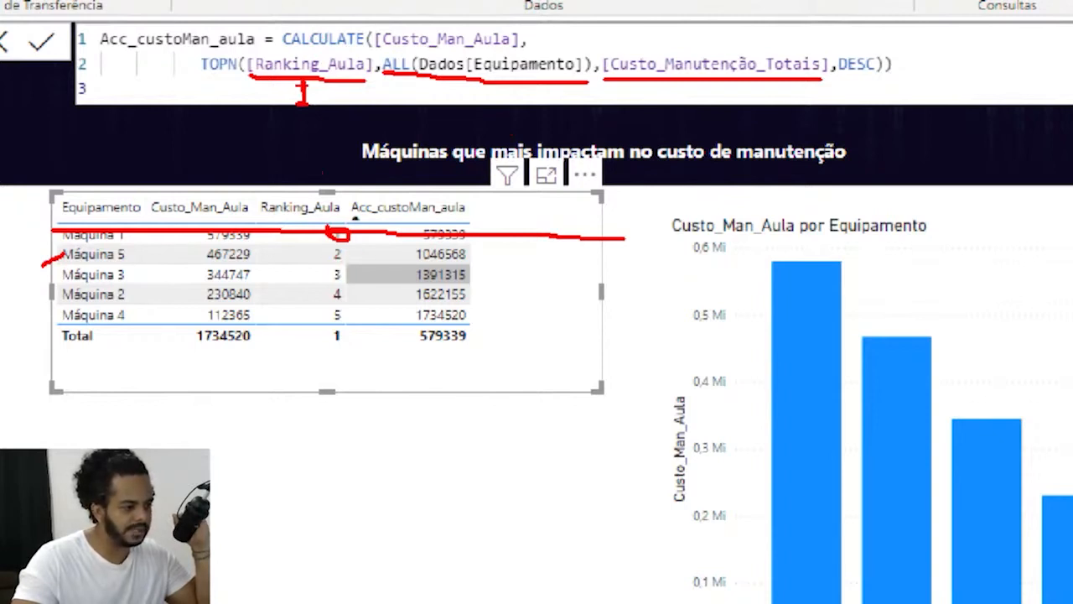
mouse_move(299, 101)
left_mouse_down()
mouse_move(322, 94)
mouse_move(337, 111)
mouse_move(314, 155)
left_mouse_up()
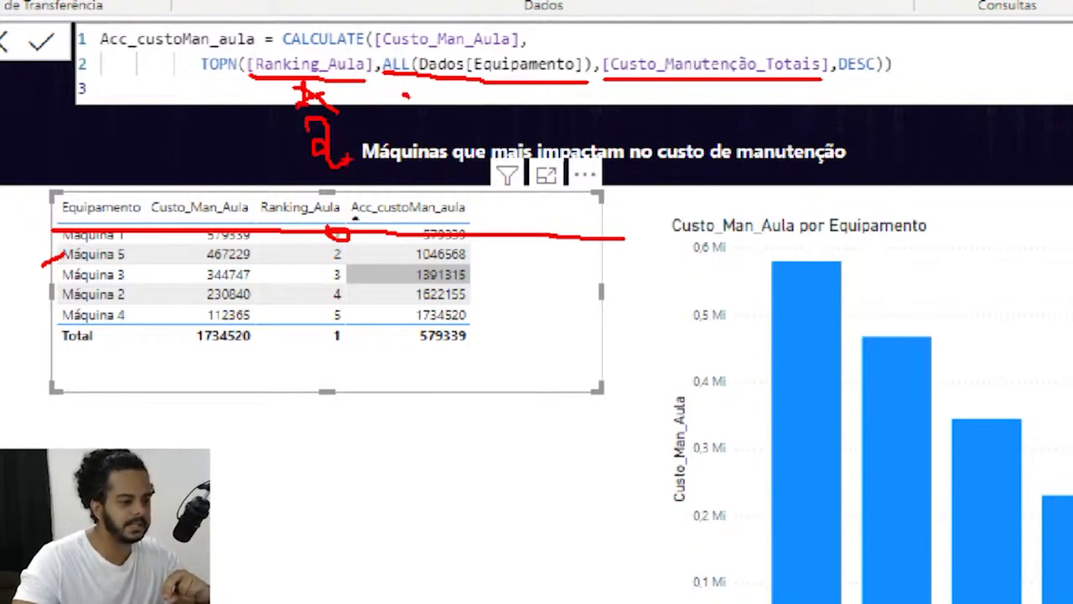
left_click_drag(602, 89, 805, 88)
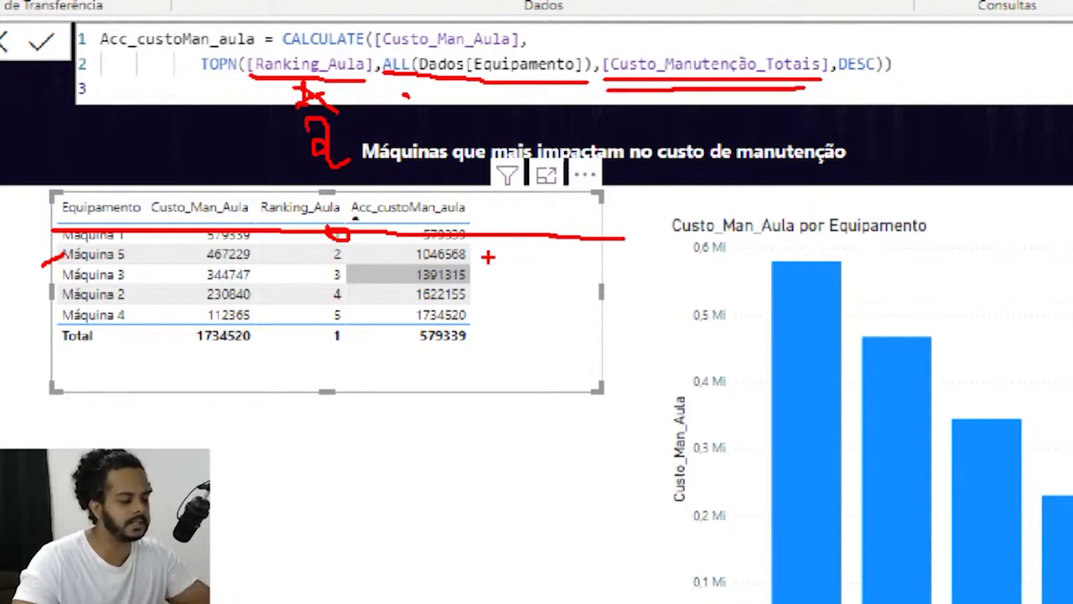
key("Escape")
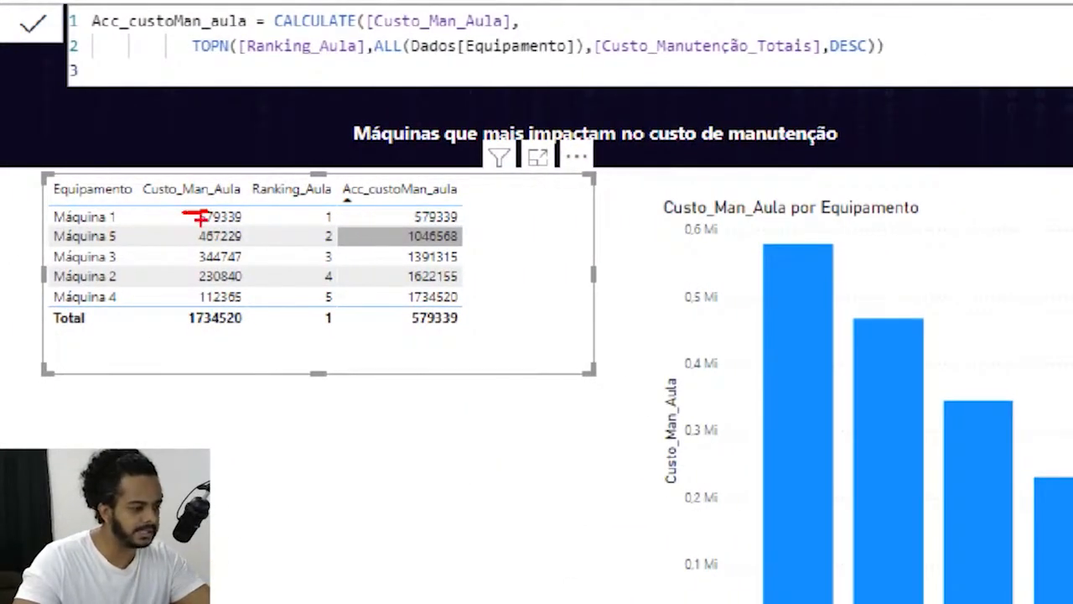
left_click_drag(186, 238, 204, 239)
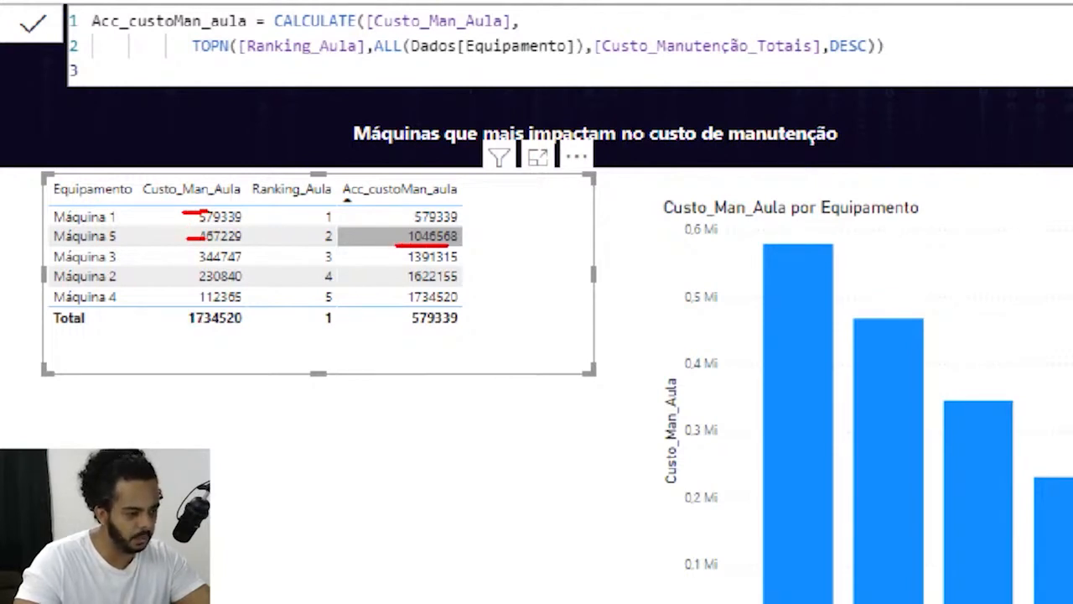
left_click_drag(457, 245, 487, 245)
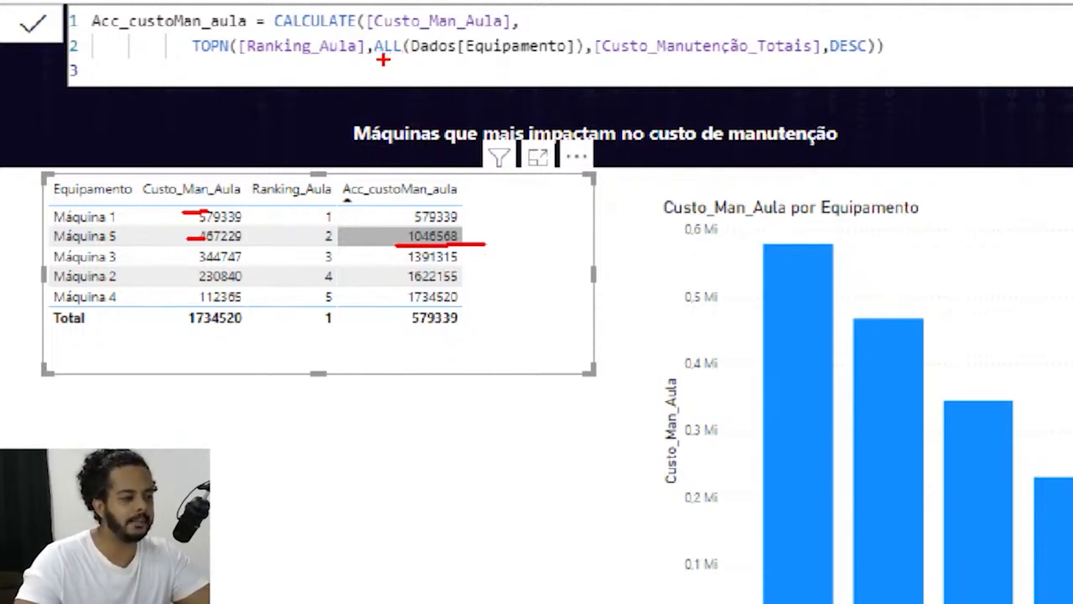
left_click_drag(374, 60, 570, 63)
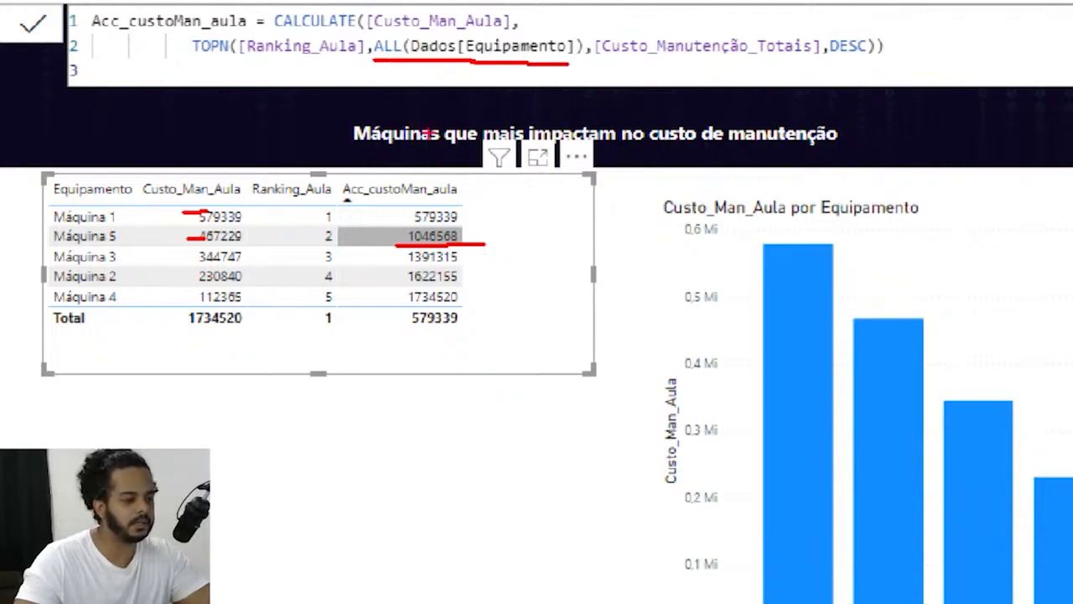
left_click_drag(74, 245, 427, 206)
left_click_drag(396, 253, 583, 174)
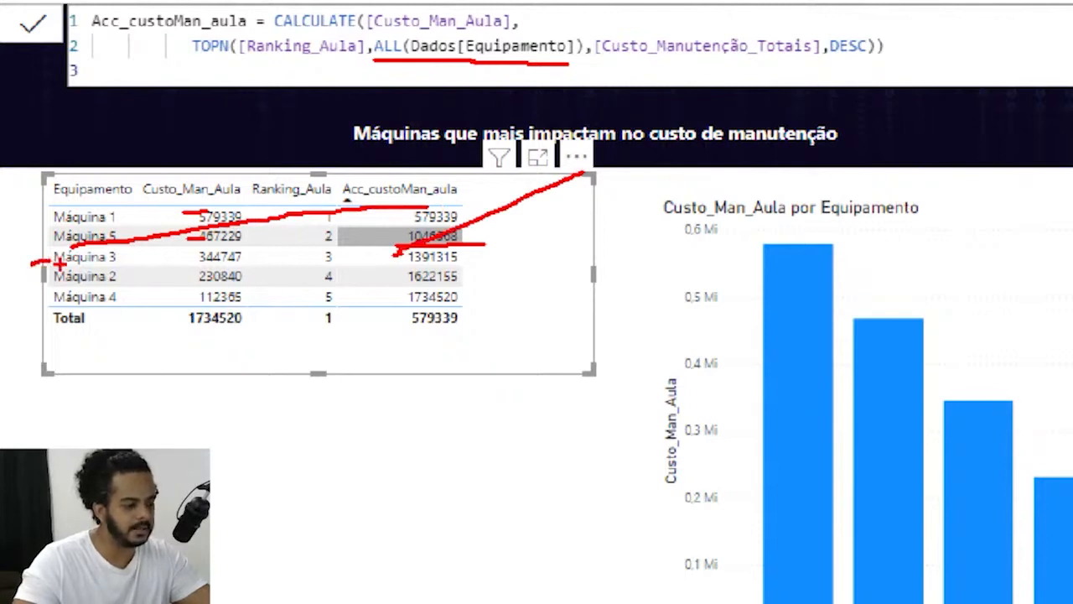
left_click_drag(313, 258, 327, 262)
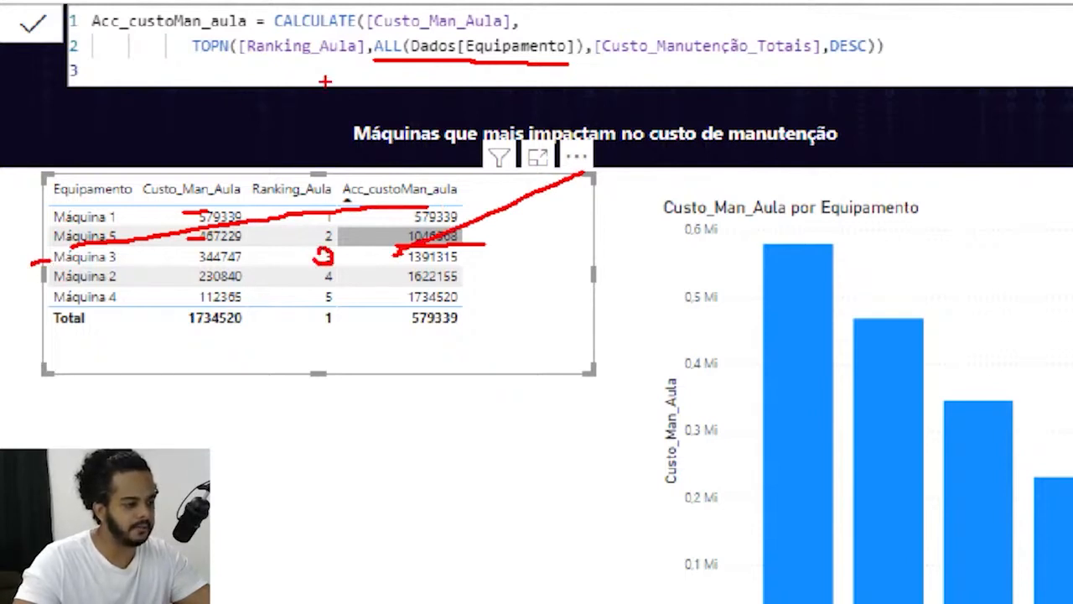
left_click_drag(278, 60, 292, 58)
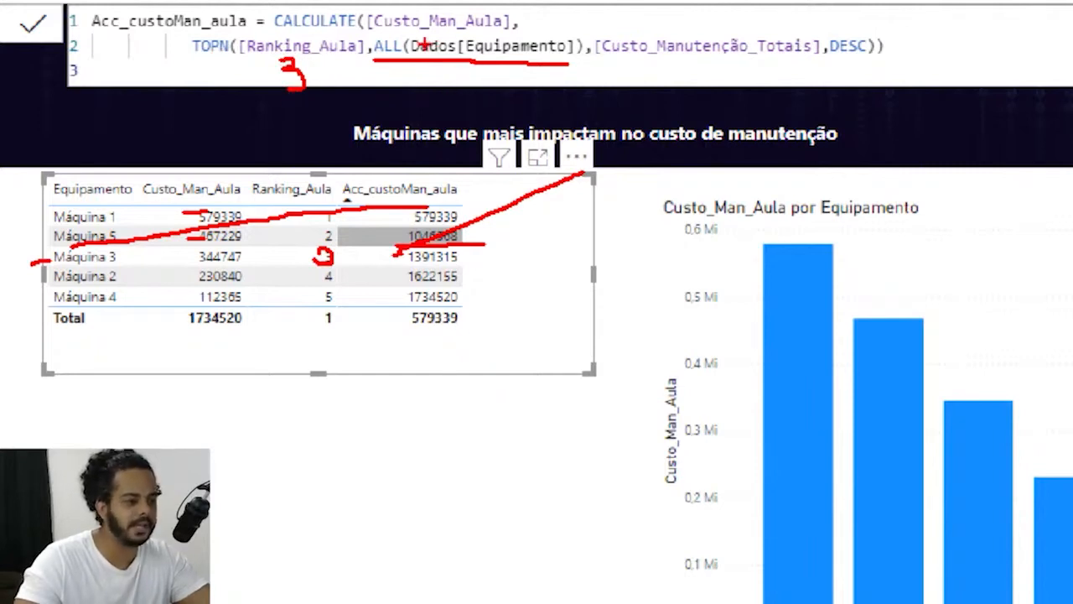
left_click_drag(385, 53, 490, 53)
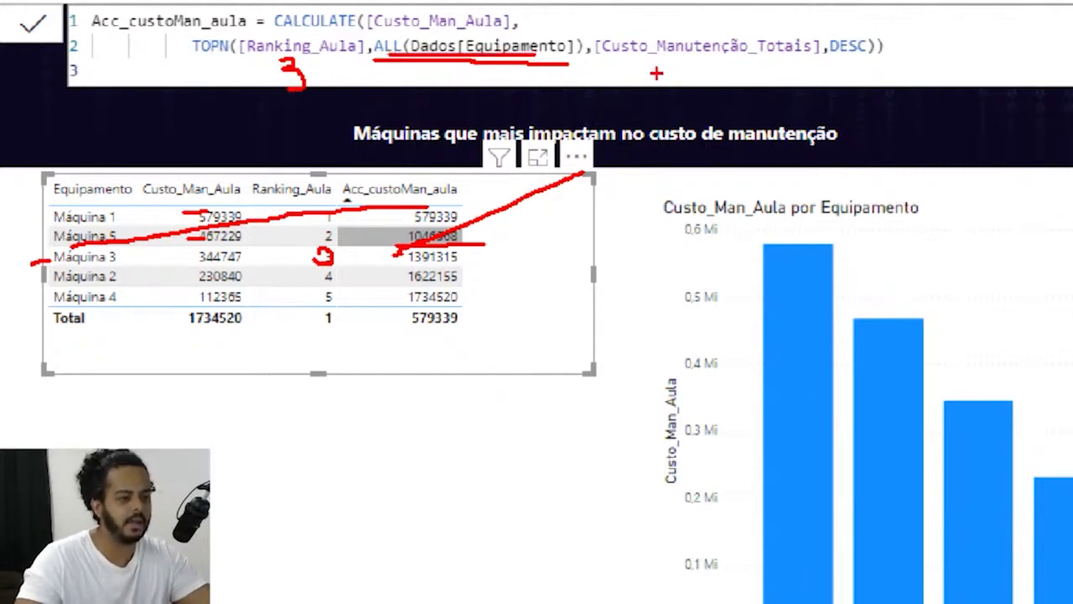
left_click_drag(615, 68, 821, 61)
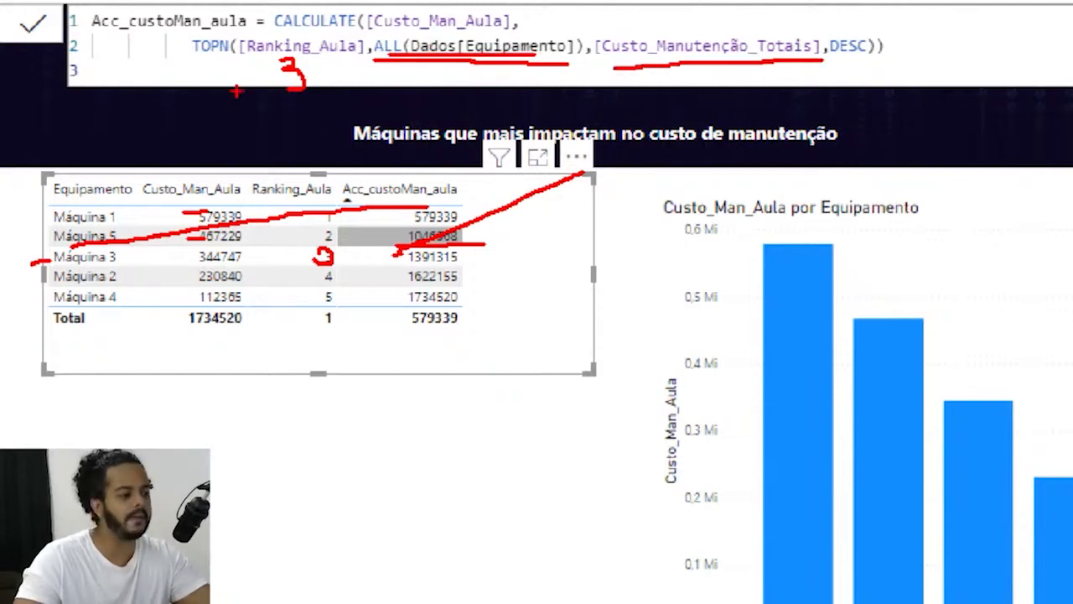
left_click_drag(237, 93, 346, 77)
left_click_drag(548, 99, 361, 11)
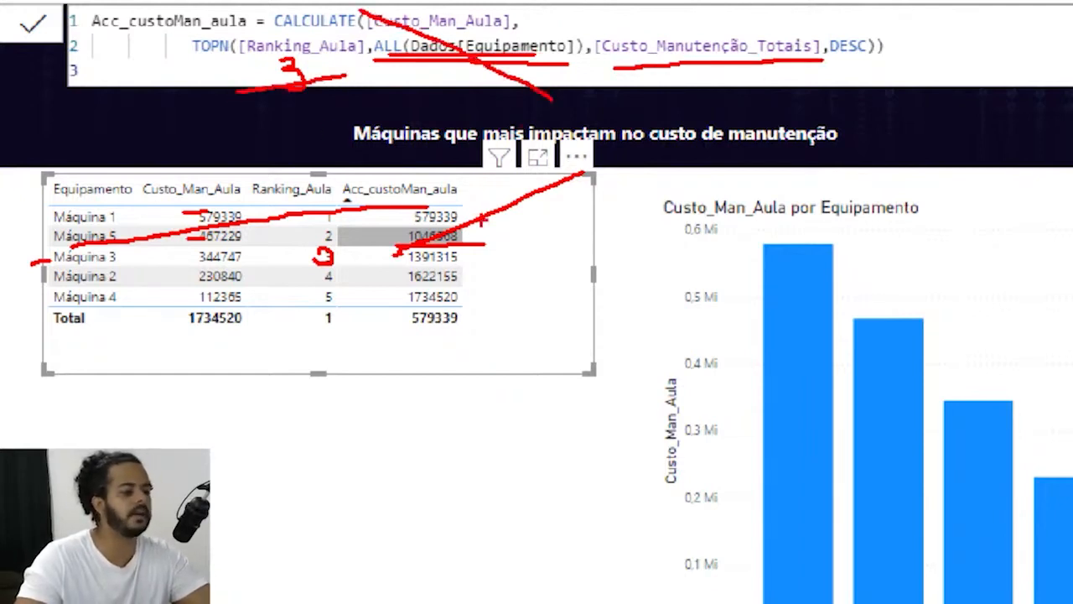
key("Escape")
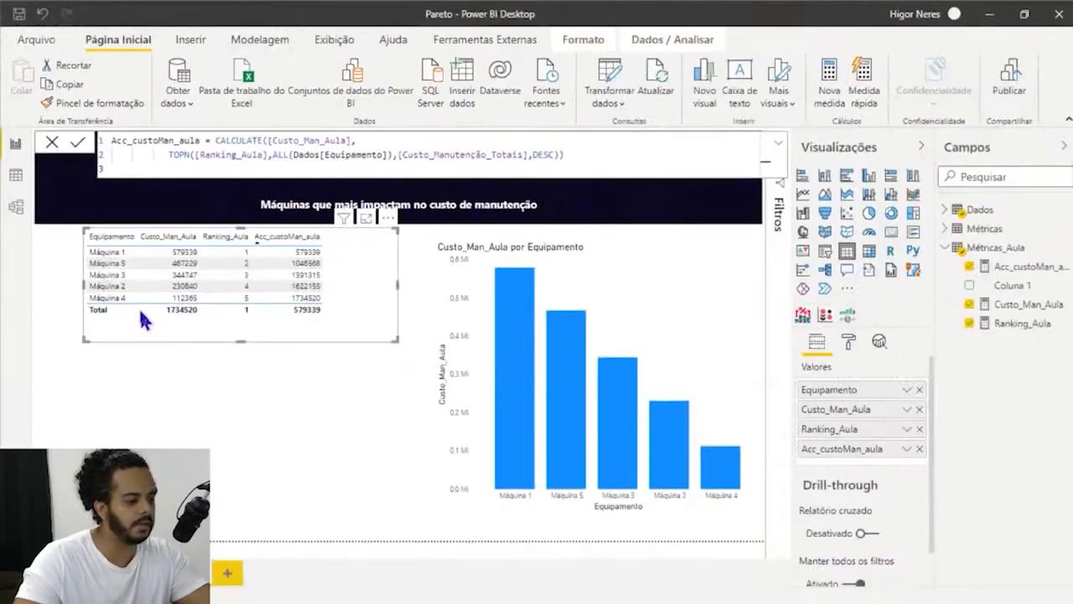
key("ctrl+1")
left_click(179, 304)
mouse_move(274, 208)
left_mouse_down()
mouse_move(298, 194)
mouse_move(311, 242)
left_mouse_up()
mouse_move(439, 253)
left_mouse_down()
mouse_move(467, 251)
mouse_move(424, 249)
left_mouse_up()
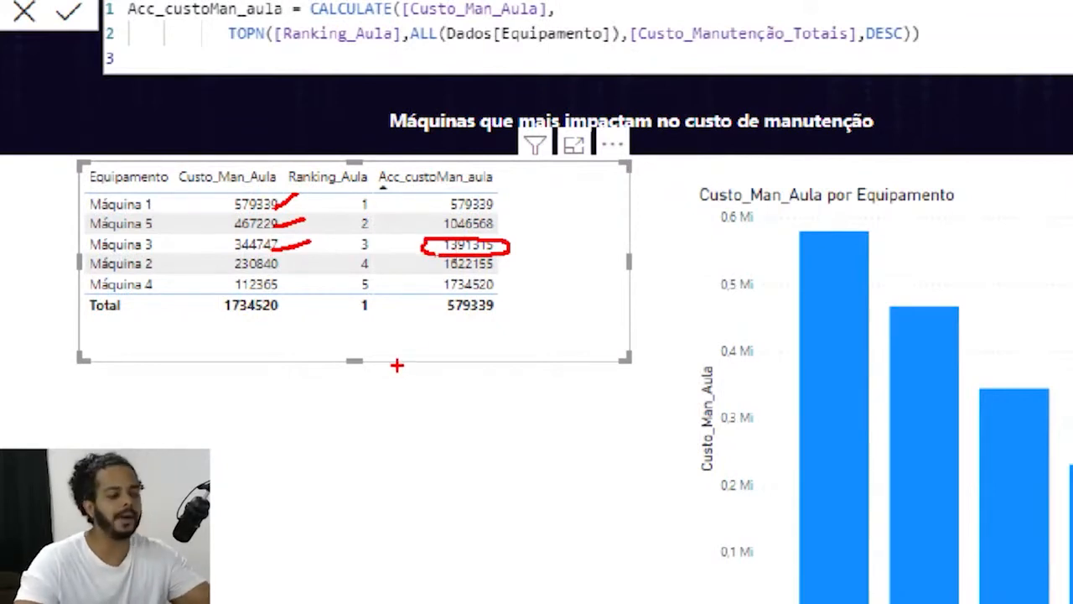
key("Escape")
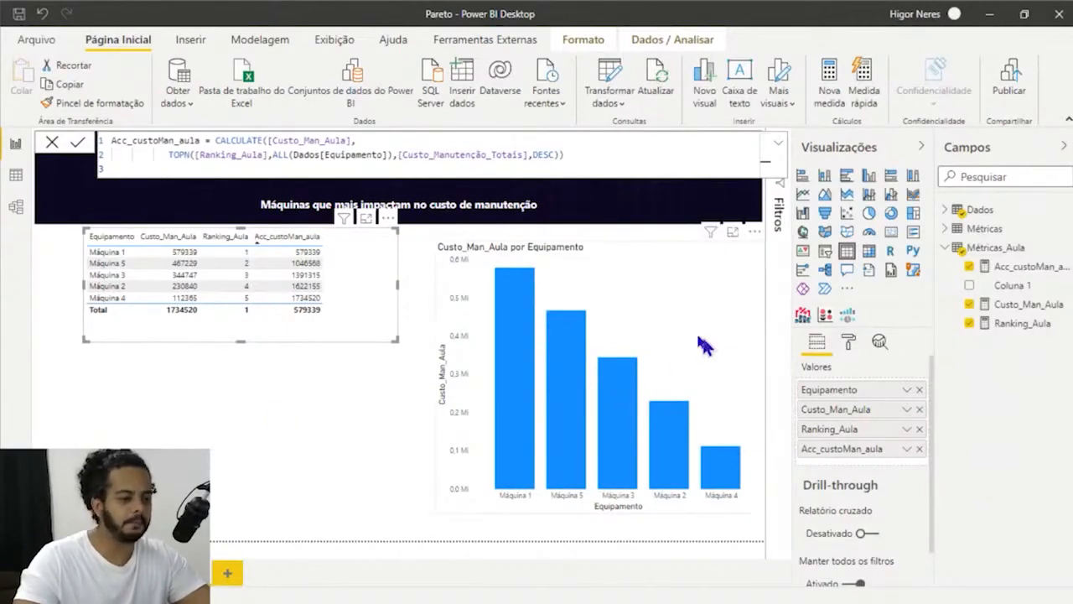
Add Acc_custoMan_aula as the line values of the Custo_Man_Aula por Equipamento combo chart.
left_click(668, 334)
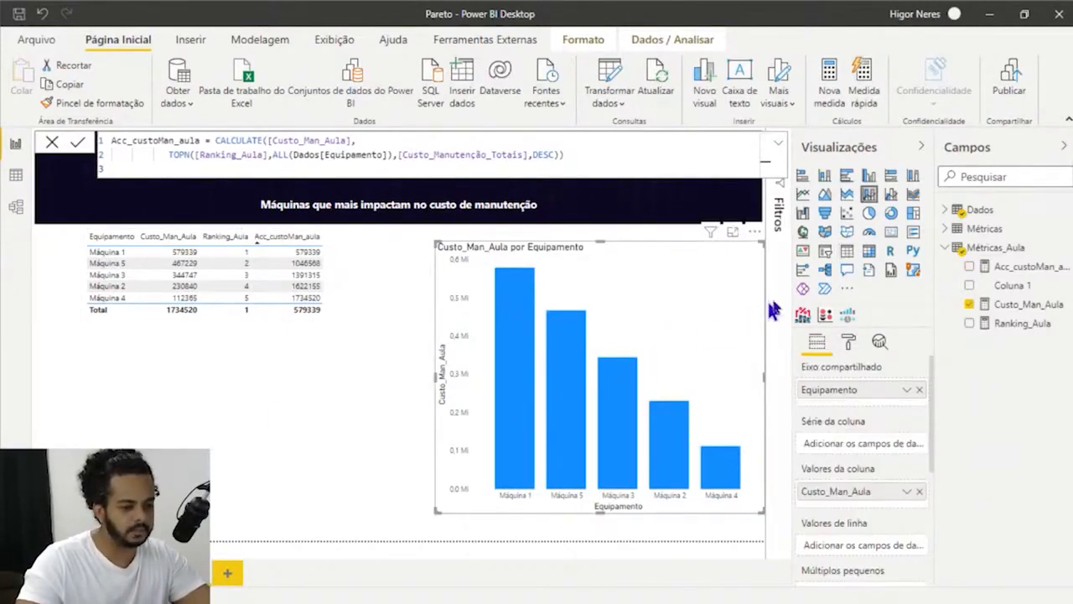
left_click_drag(964, 312, 851, 430)
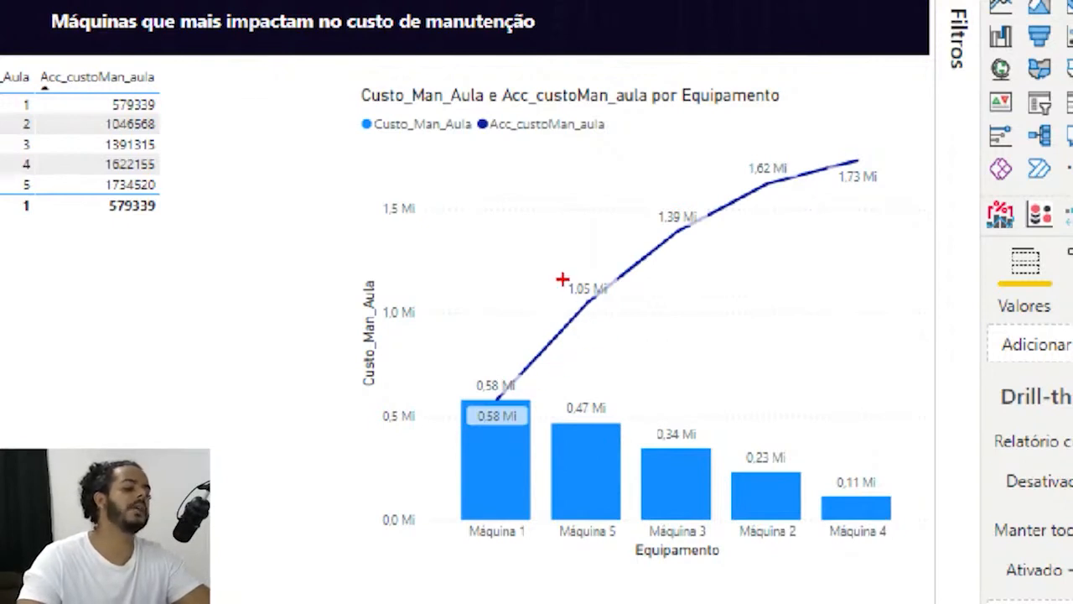
mouse_move(551, 283)
left_mouse_down()
mouse_move(639, 294)
mouse_move(567, 275)
left_mouse_up()
mouse_move(650, 211)
left_mouse_down()
mouse_move(749, 224)
mouse_move(657, 213)
left_mouse_up()
mouse_move(451, 403)
left_mouse_down()
mouse_move(463, 403)
mouse_move(467, 371)
left_mouse_up()
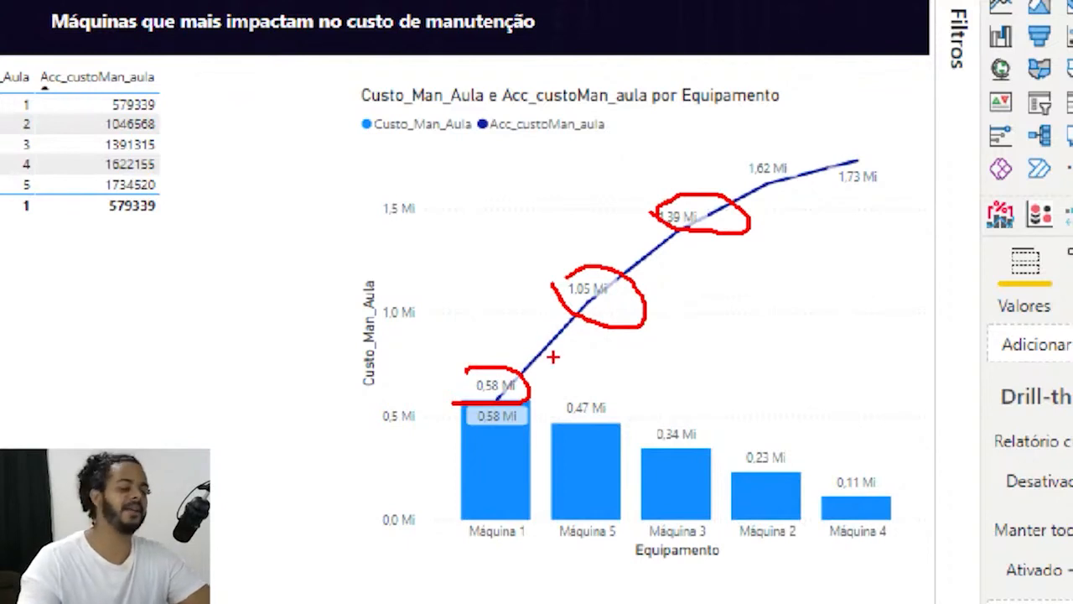
key("Escape")
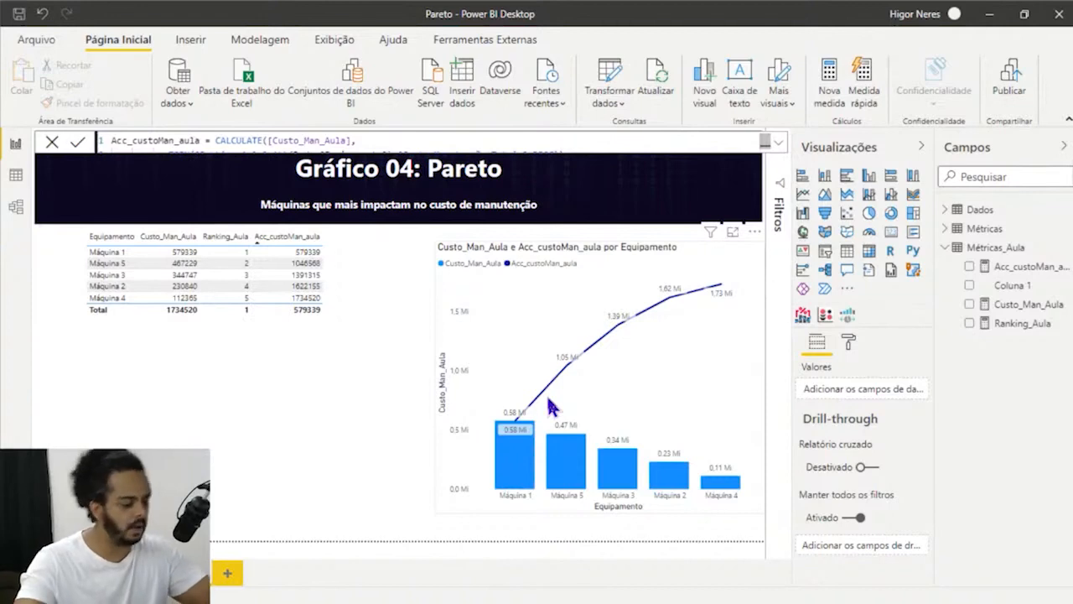
key("ctrl+1")
left_click(544, 444)
left_click_drag(345, 60, 862, 488)
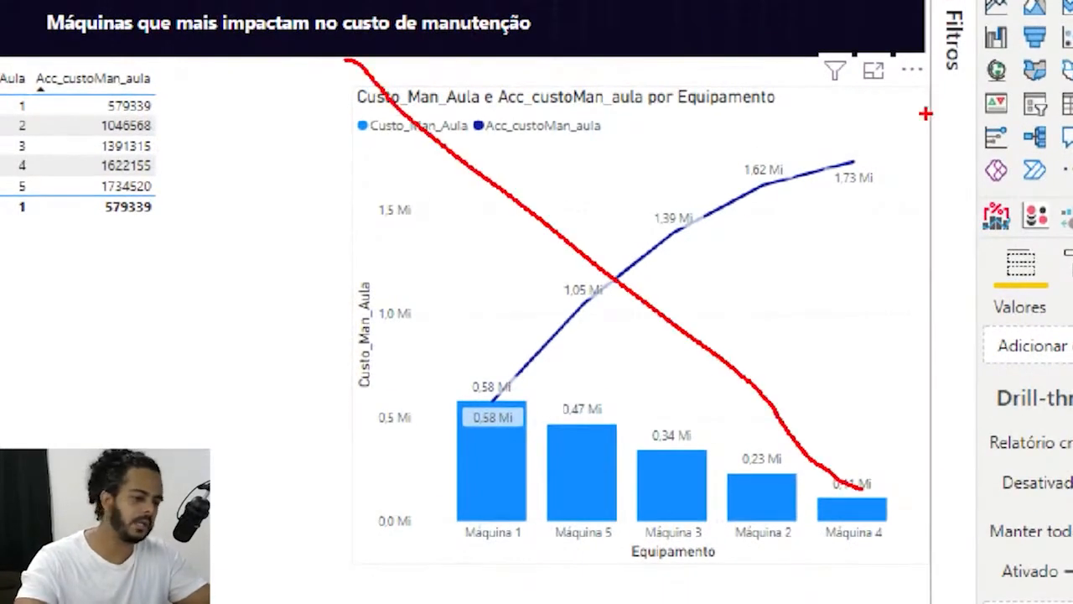
mouse_move(932, 66)
left_mouse_down()
mouse_move(427, 498)
mouse_move(381, 556)
left_mouse_up()
left_click_drag(186, 334, 1072, 238)
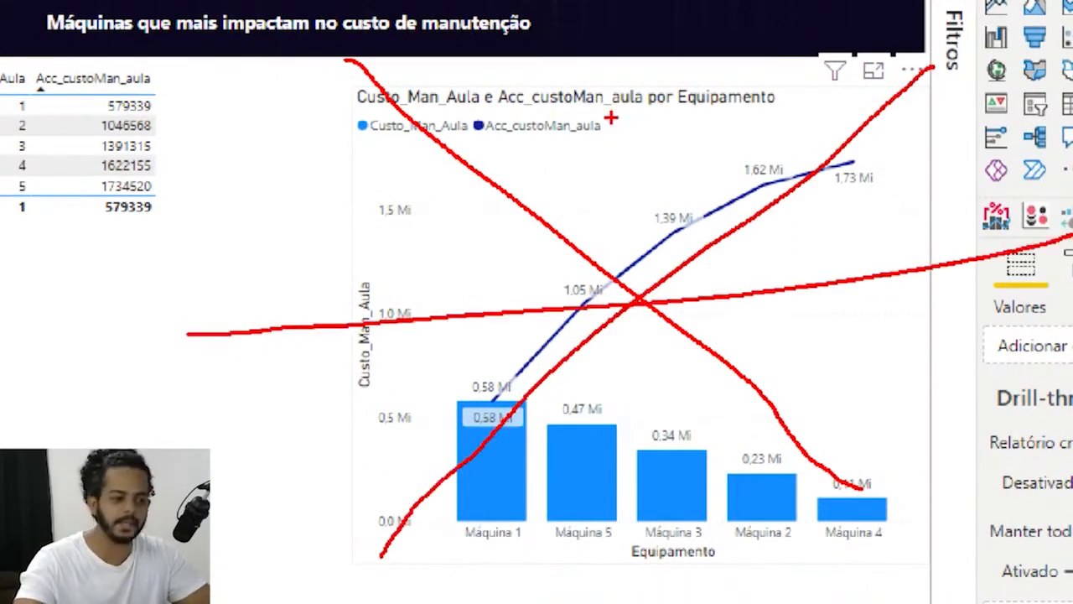
left_click_drag(610, 3, 652, 561)
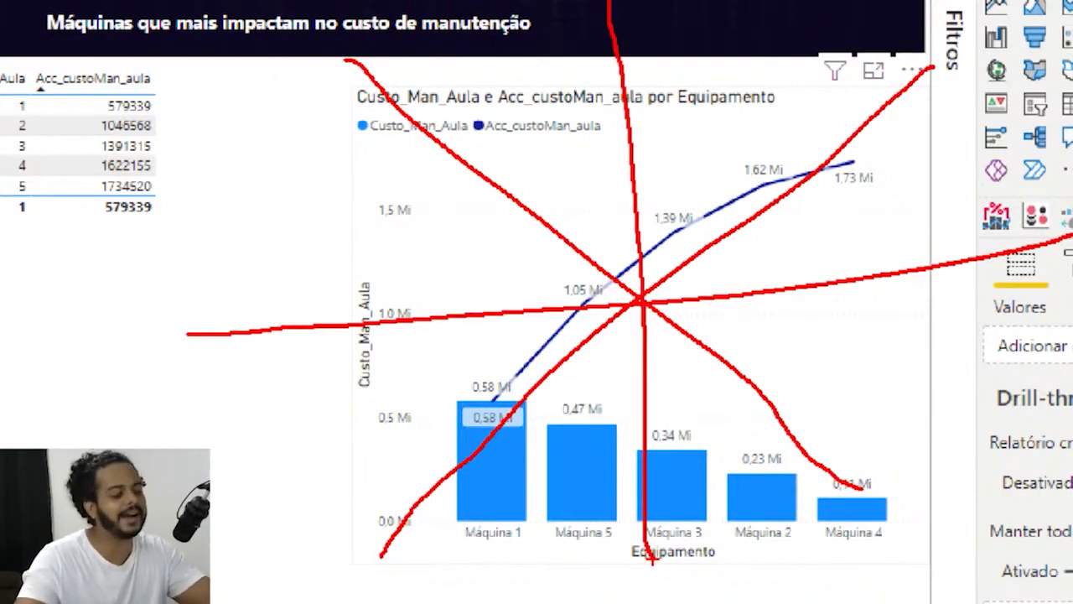
key("Escape")
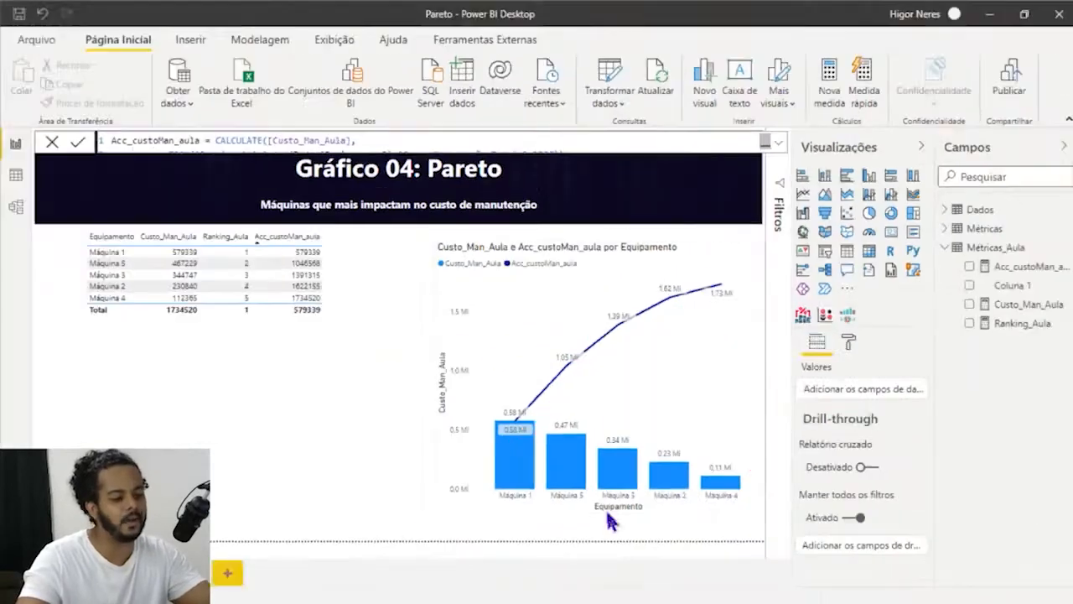
left_click(587, 317)
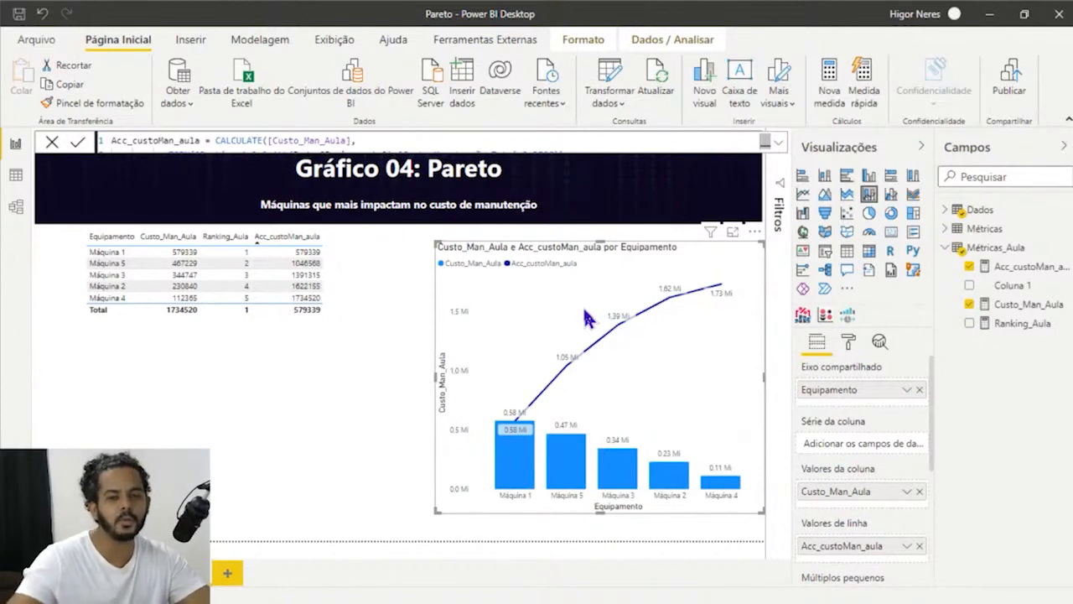
Create a new measure named %acc_aula in the Métricas_Aula table.
left_click(343, 270)
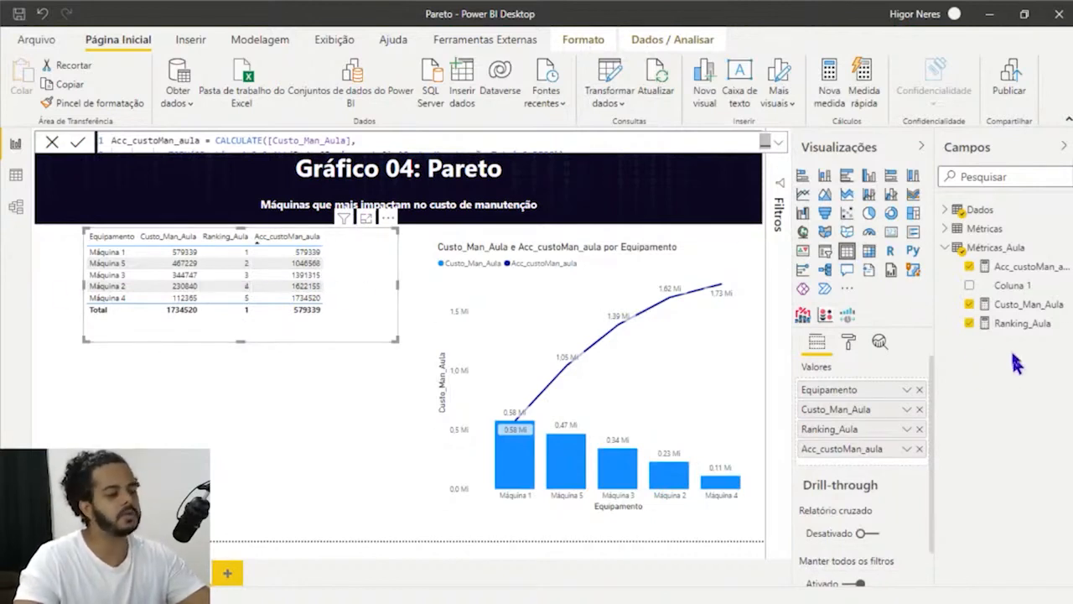
left_click(1000, 248)
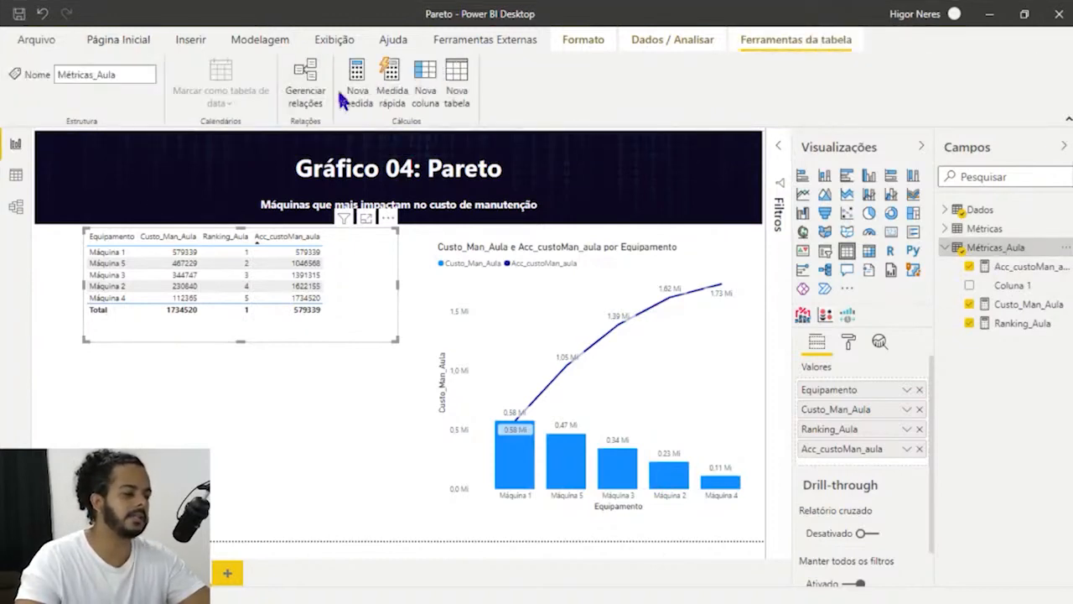
left_click(356, 105)
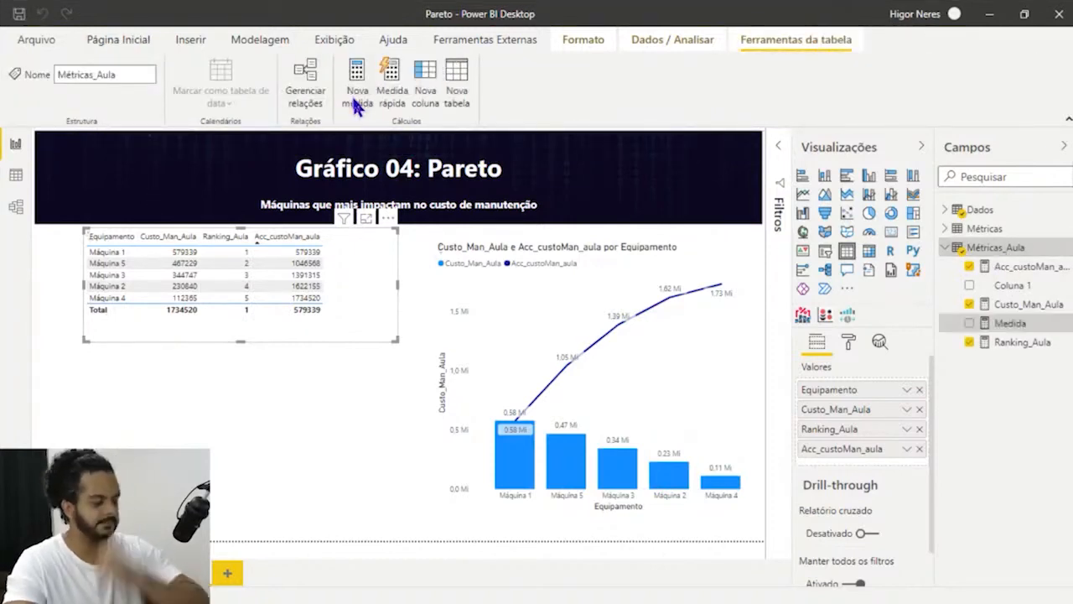
double_click(134, 138)
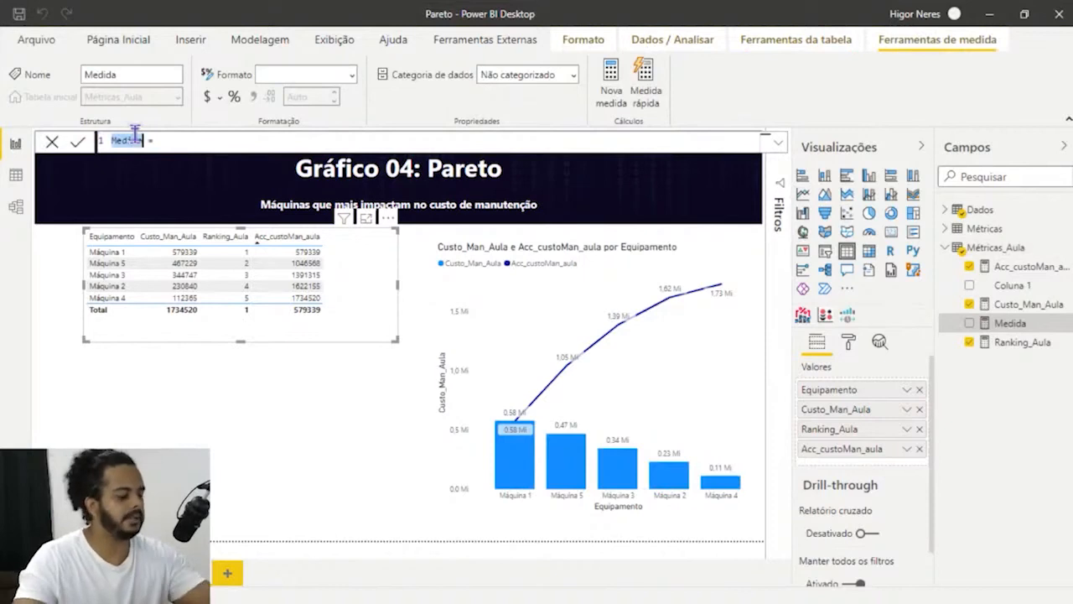
type("%acc")
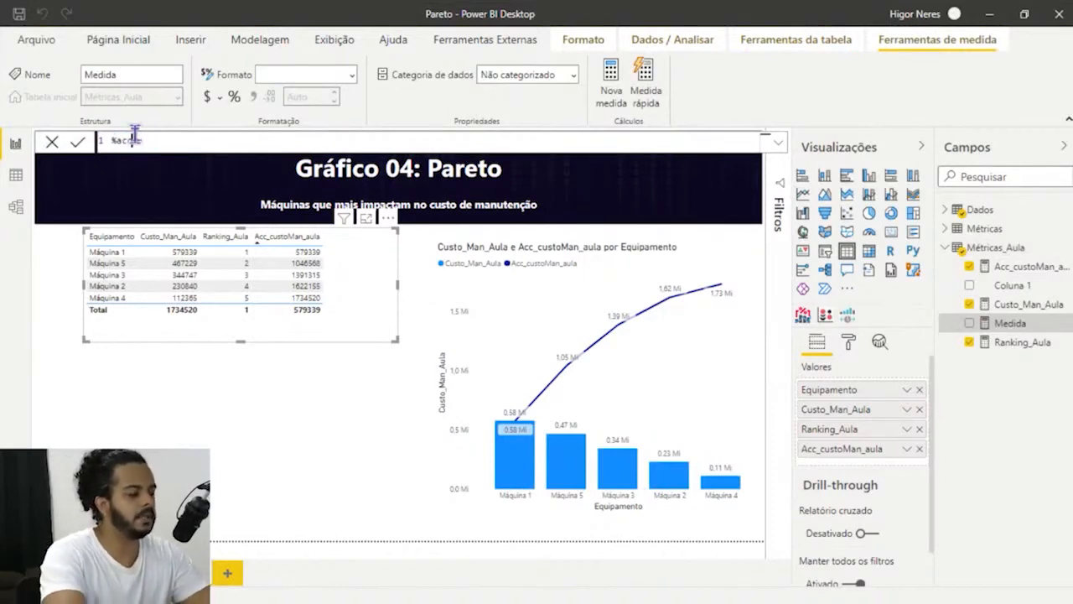
type("_aula =")
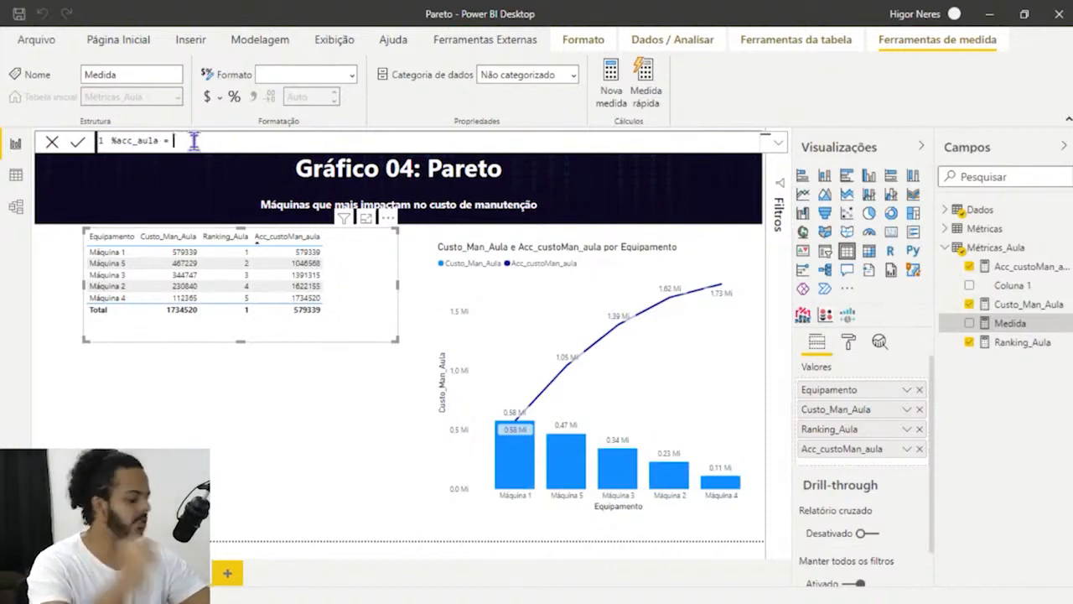
type("C")
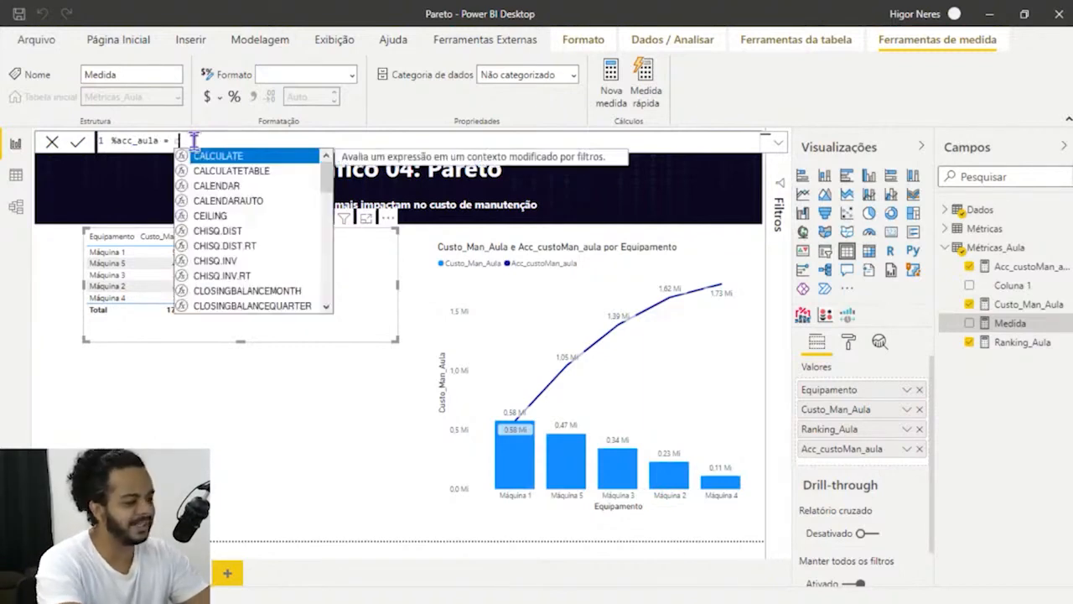
key("BackSpace")
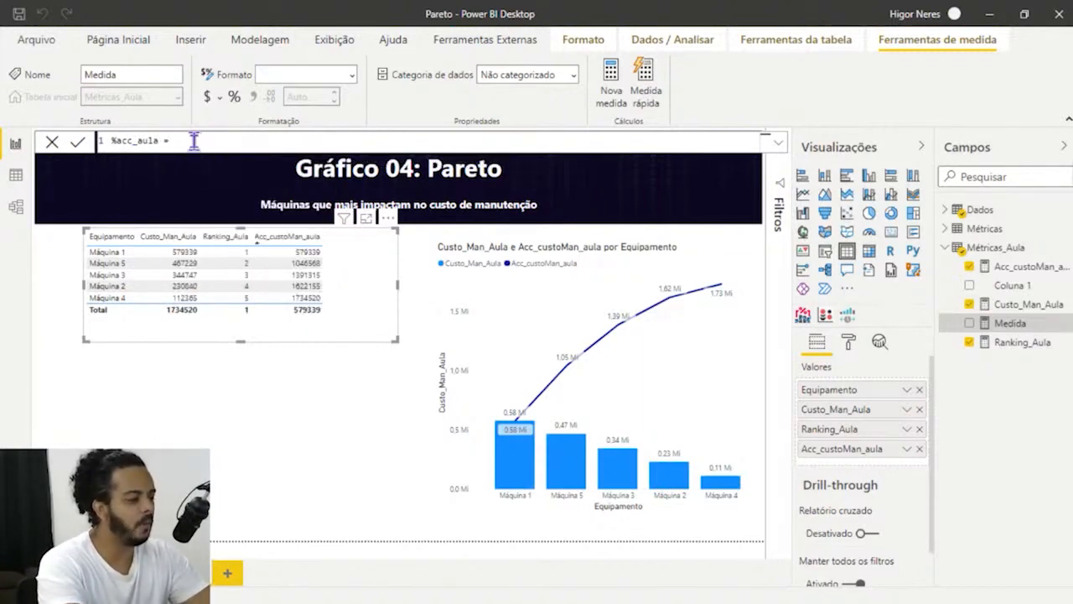
type("acc")
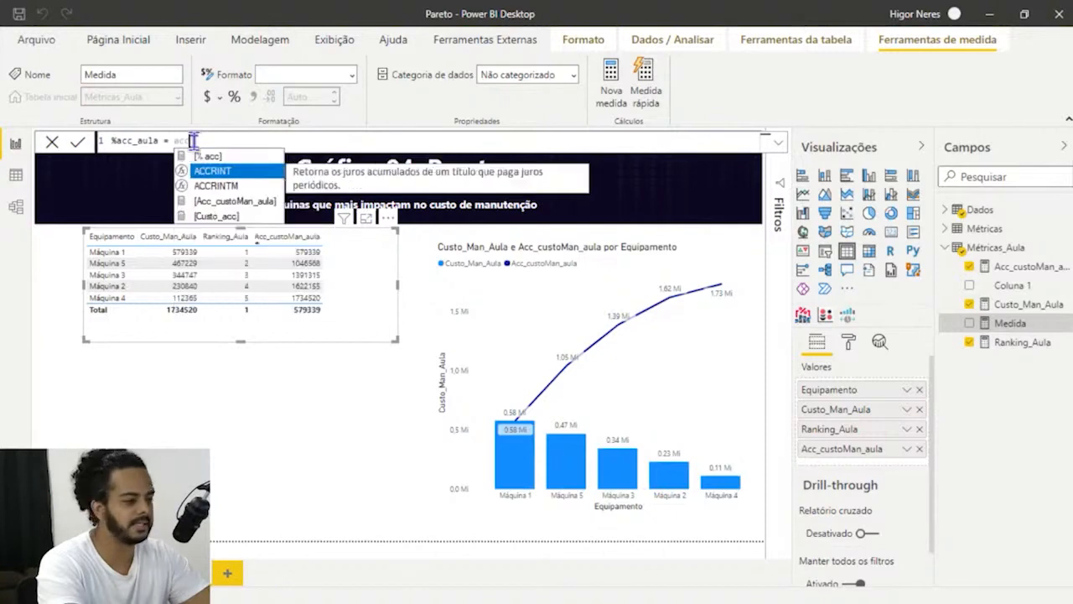
key("Escape")
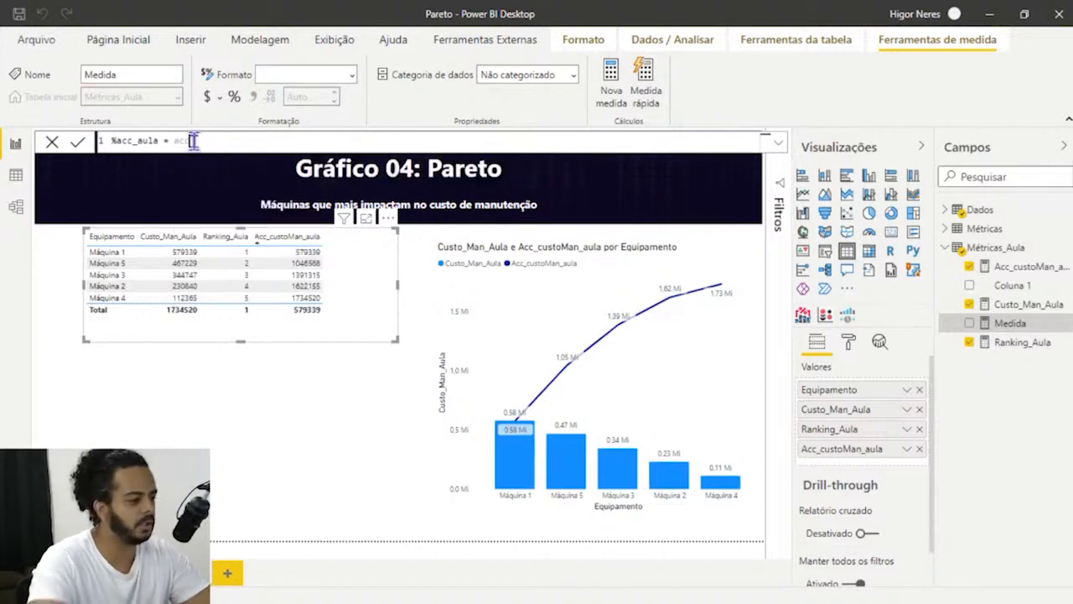
key("BackSpace")
key("BackSpace")
key("BackSpace")
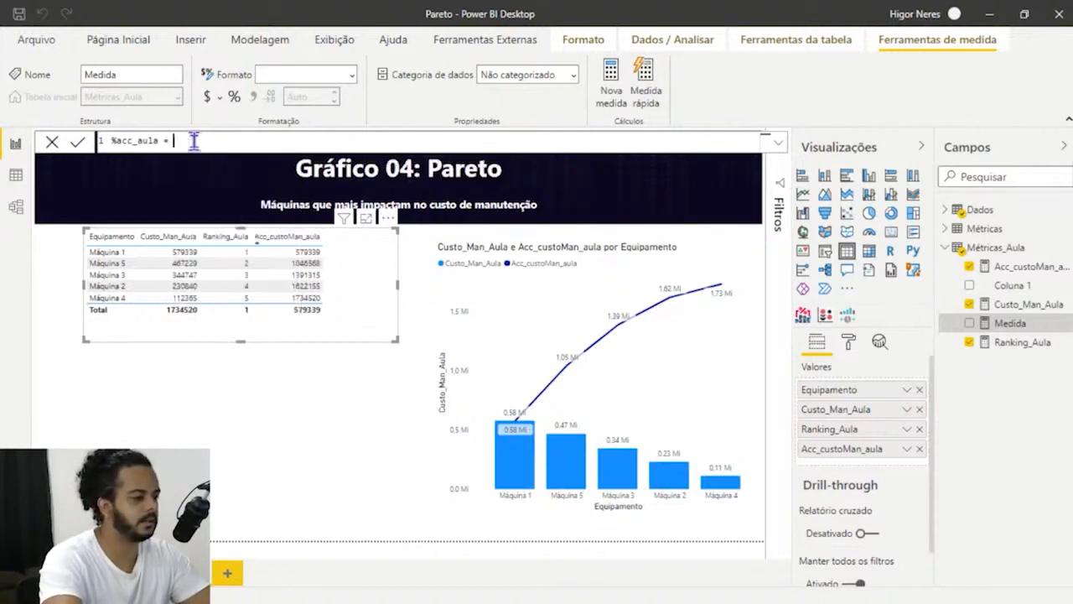
Enter the [Acc_custoMan_aula] measure as the numerator of the %acc_aula formula, followed by a division sign.
type("acc")
key("Down")
key("Down")
key("Down")
key("Up")
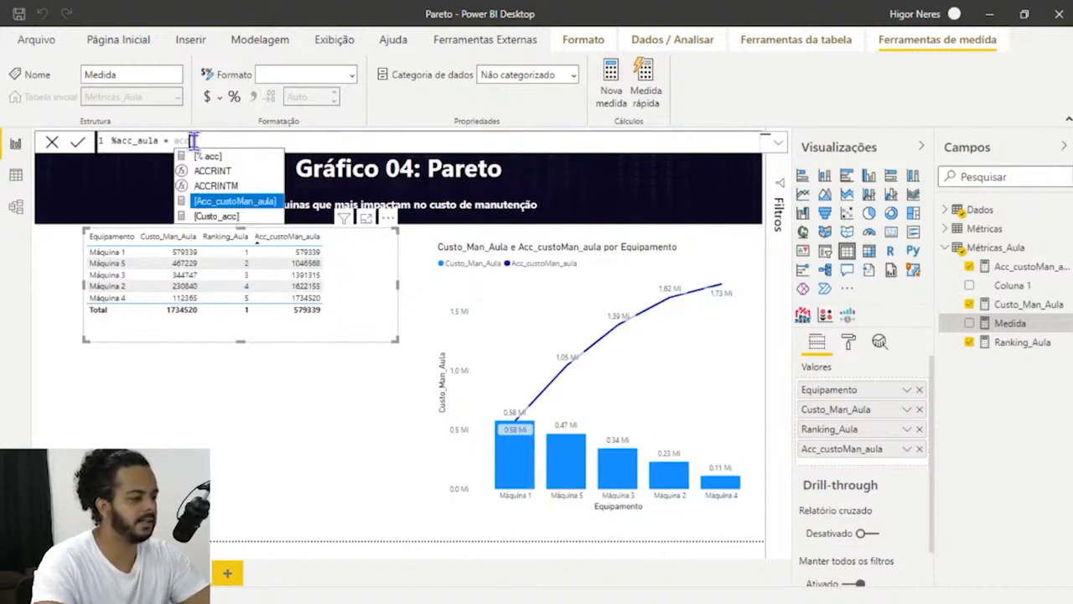
key("Tab")
type("/")
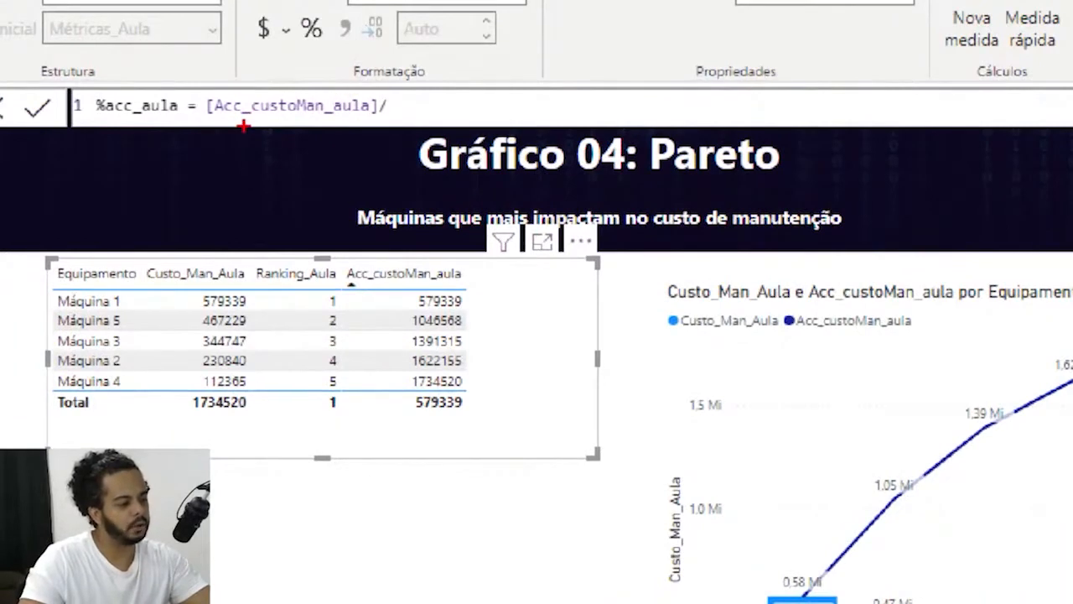
mouse_move(419, 312)
left_mouse_down()
mouse_move(453, 307)
mouse_move(466, 318)
mouse_move(463, 380)
left_mouse_up()
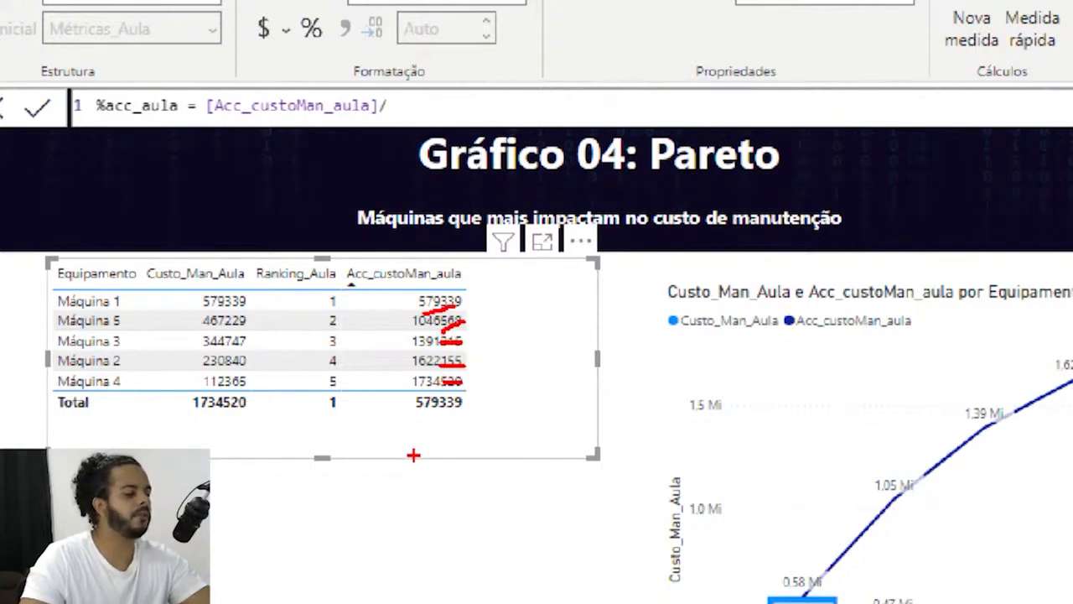
mouse_move(399, 390)
left_mouse_down()
mouse_move(449, 387)
mouse_move(474, 295)
mouse_move(408, 375)
mouse_move(411, 404)
left_mouse_up()
left_click_drag(388, 134, 419, 115)
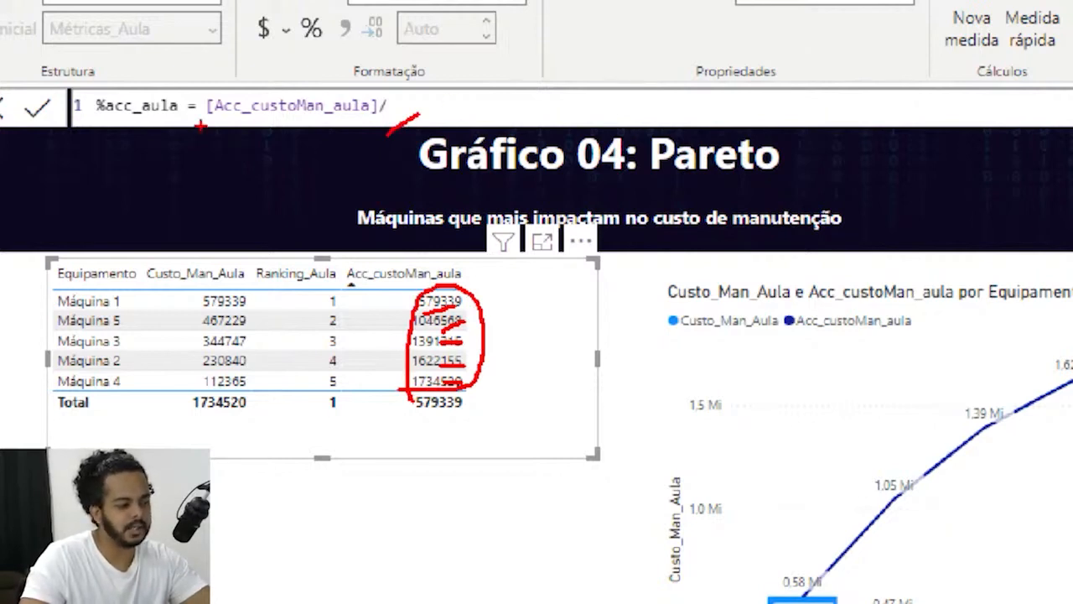
mouse_move(470, 306)
left_mouse_down()
mouse_move(503, 289)
mouse_move(508, 342)
left_mouse_up()
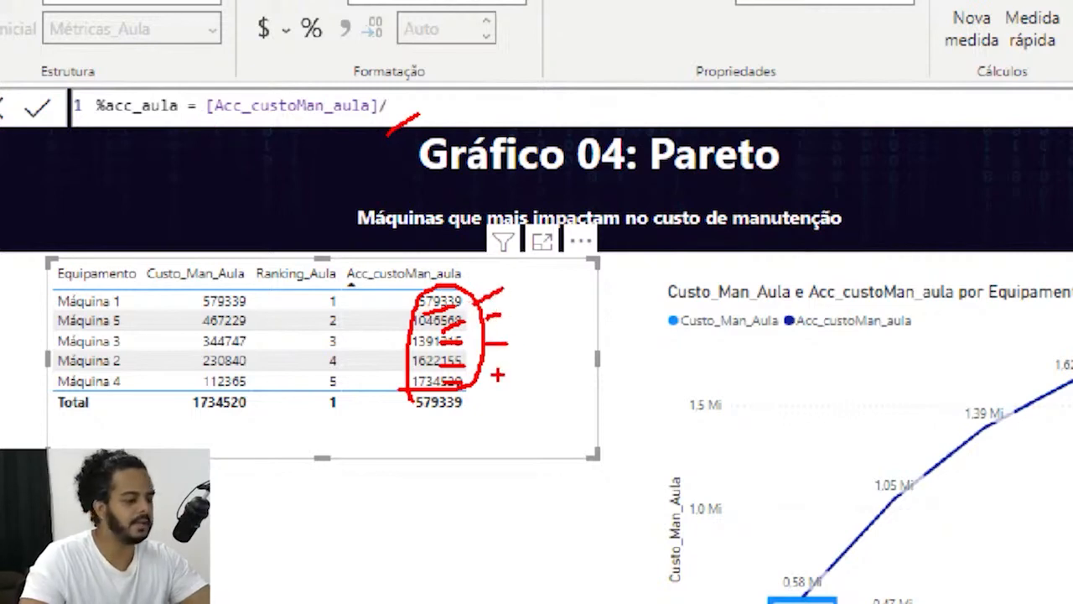
key("Escape")
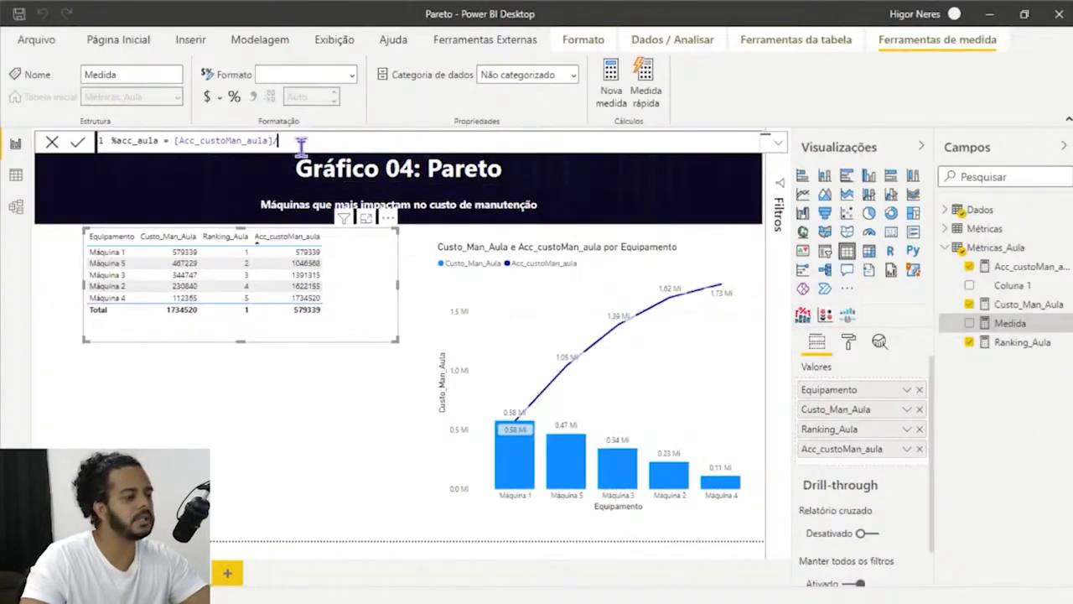
Use a CALCULATE function as the divisor, with [Custo_Manutenção_Totais] as its expression, followed by a comma.
type("calc")
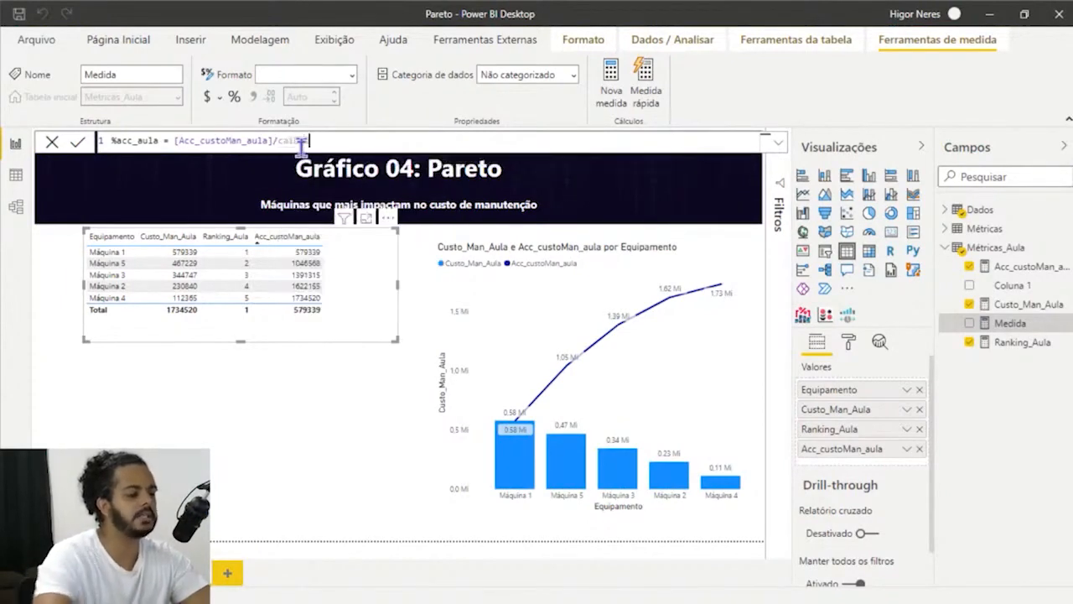
key("BackSpace")
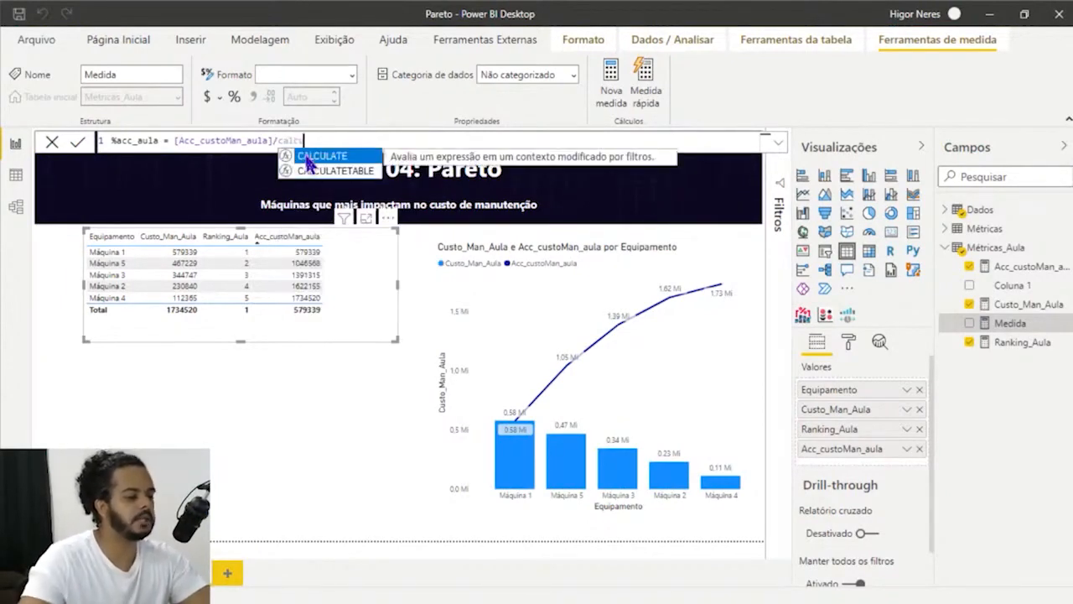
left_click(309, 157)
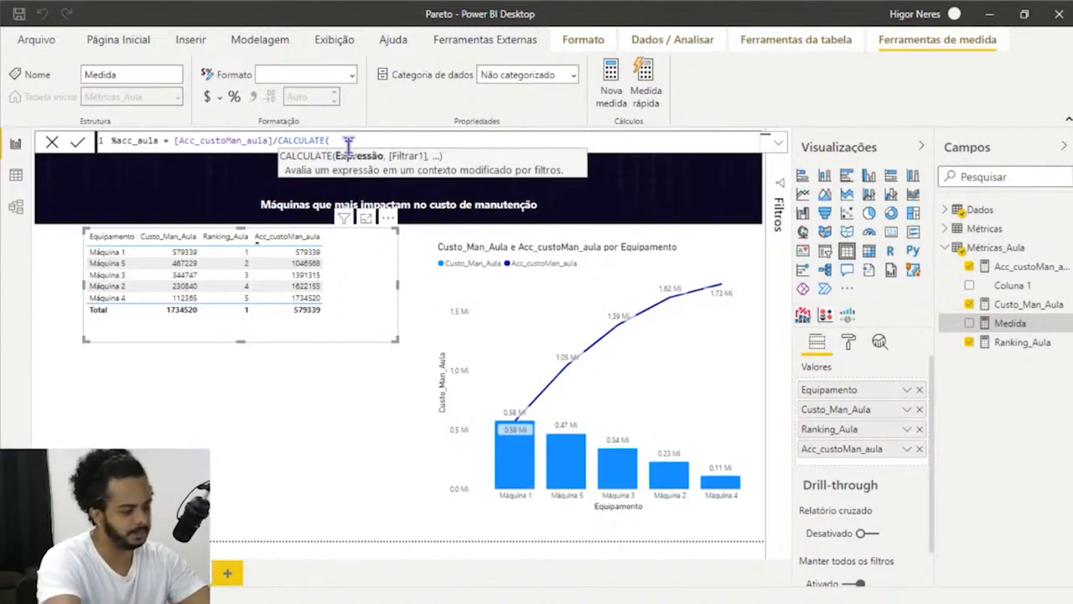
type("cu")
key("Down")
key("Down")
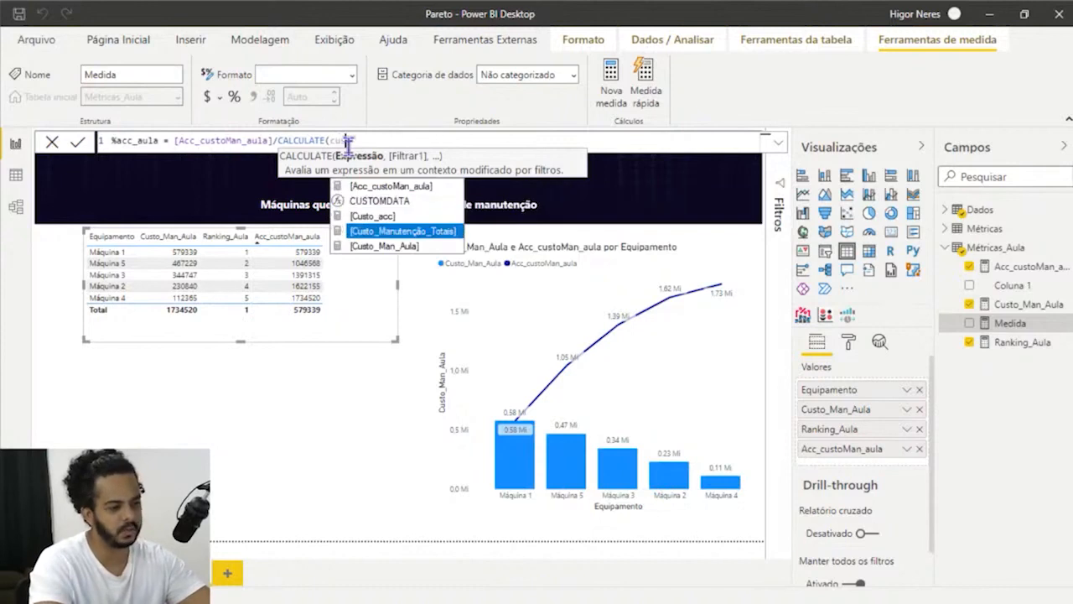
key("Tab")
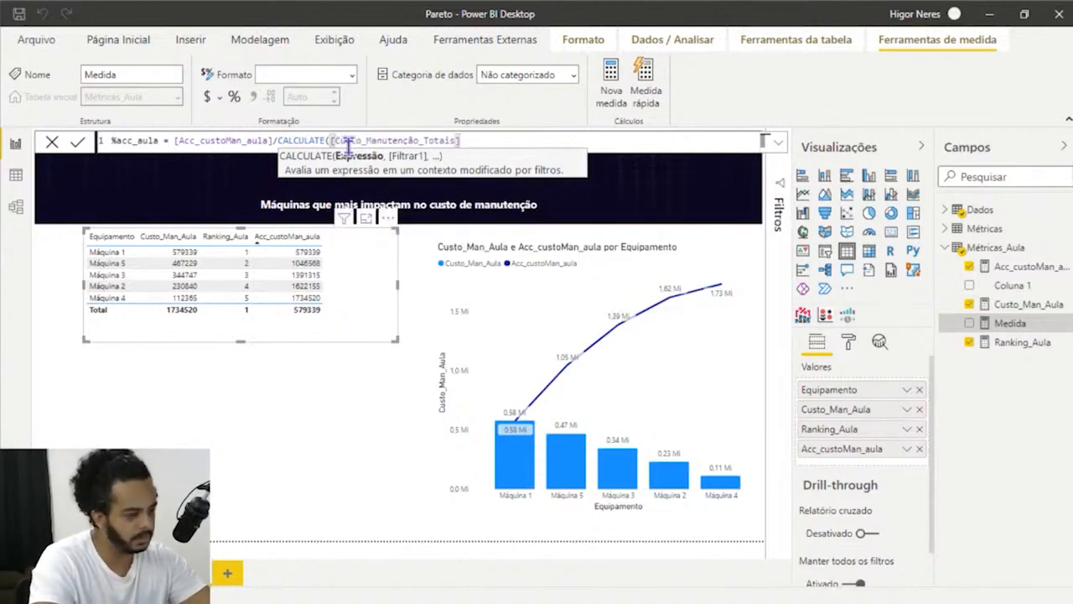
type(",")
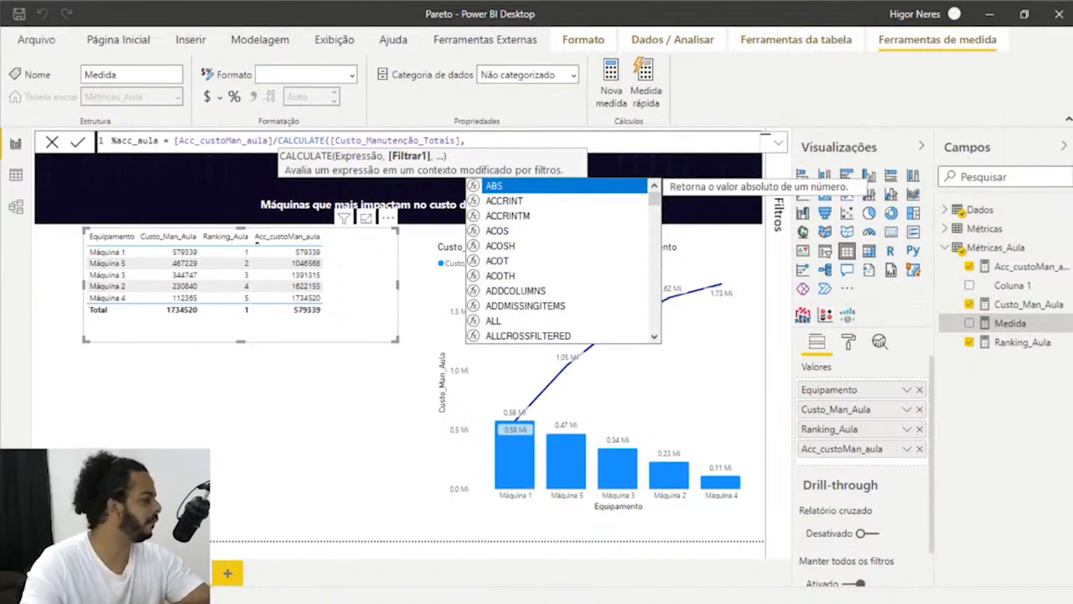
key("Escape")
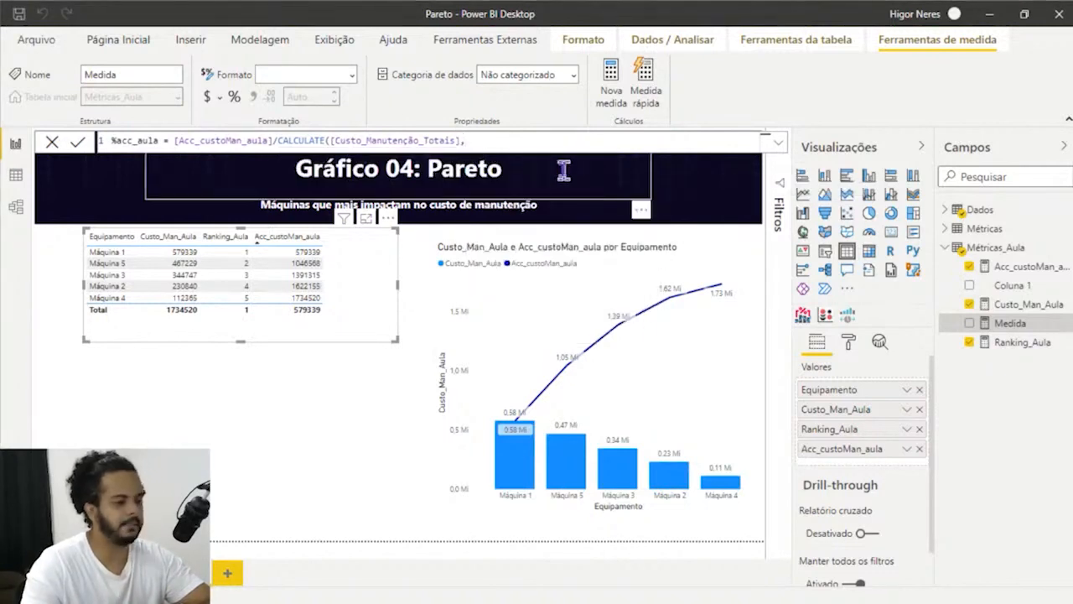
key("BackSpace")
type(",")
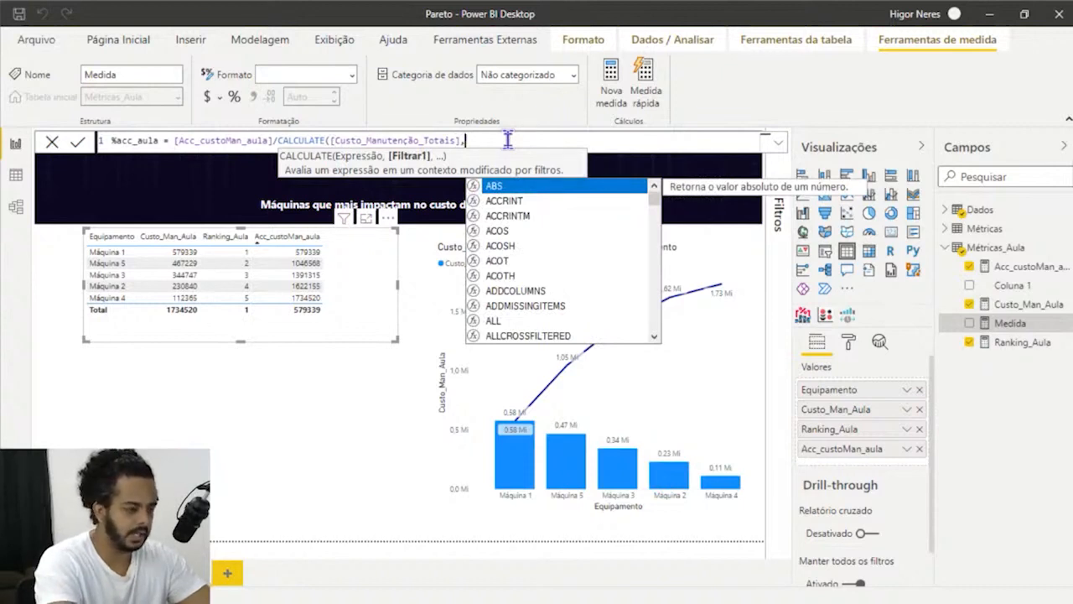
Start an ALL function as CALCULATE's filter and enter the Dados[Equipamento] column as its argument.
type("all")
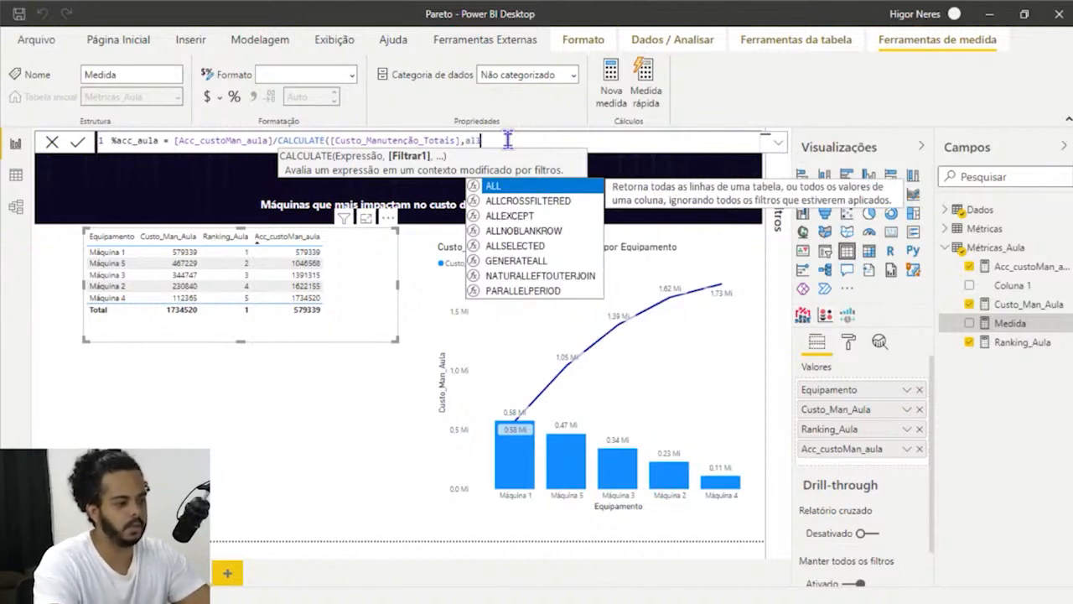
key("Tab")
type("dado")
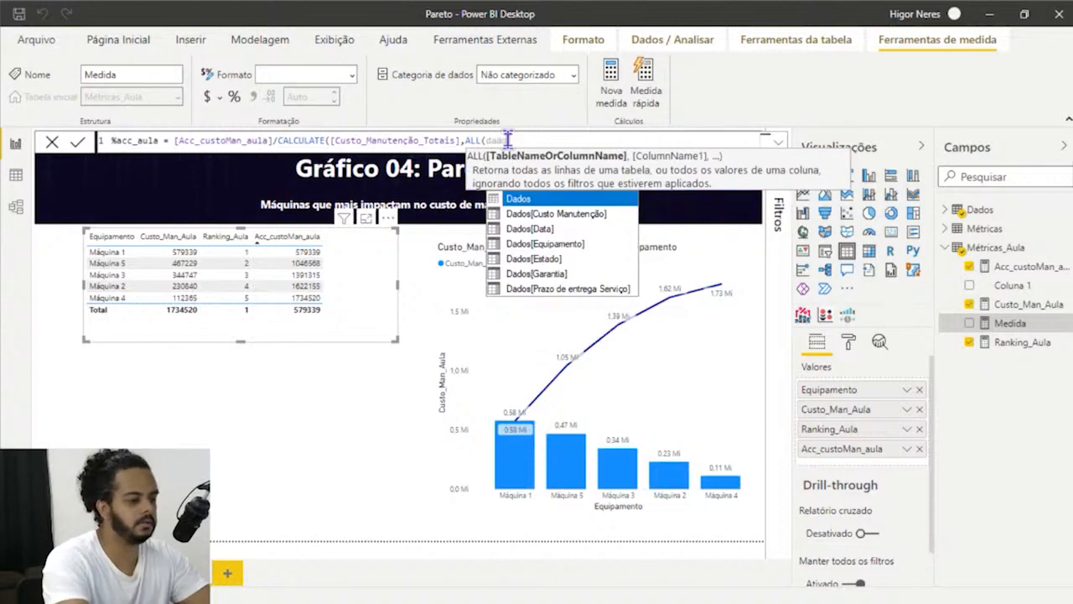
type("s")
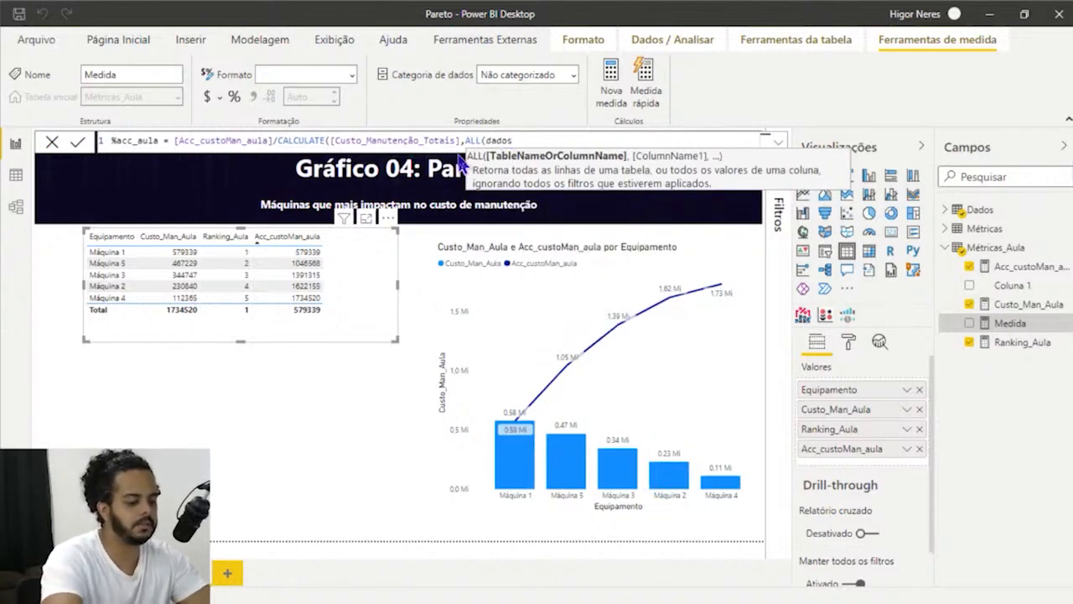
key("ctrl+space")
key("Down")
key("Down")
key("Down")
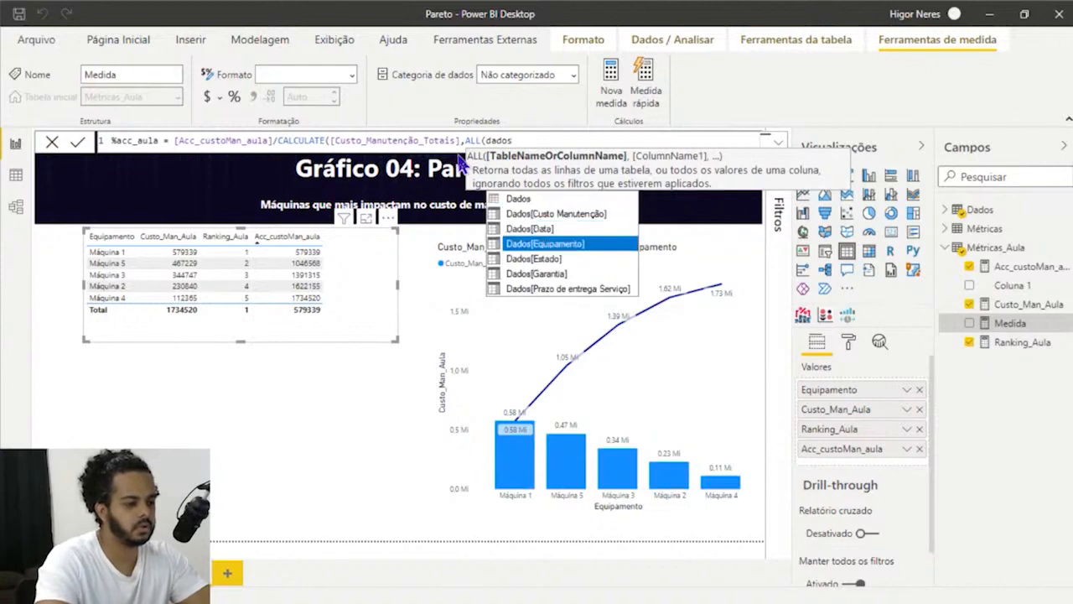
key("Down")
key("Up")
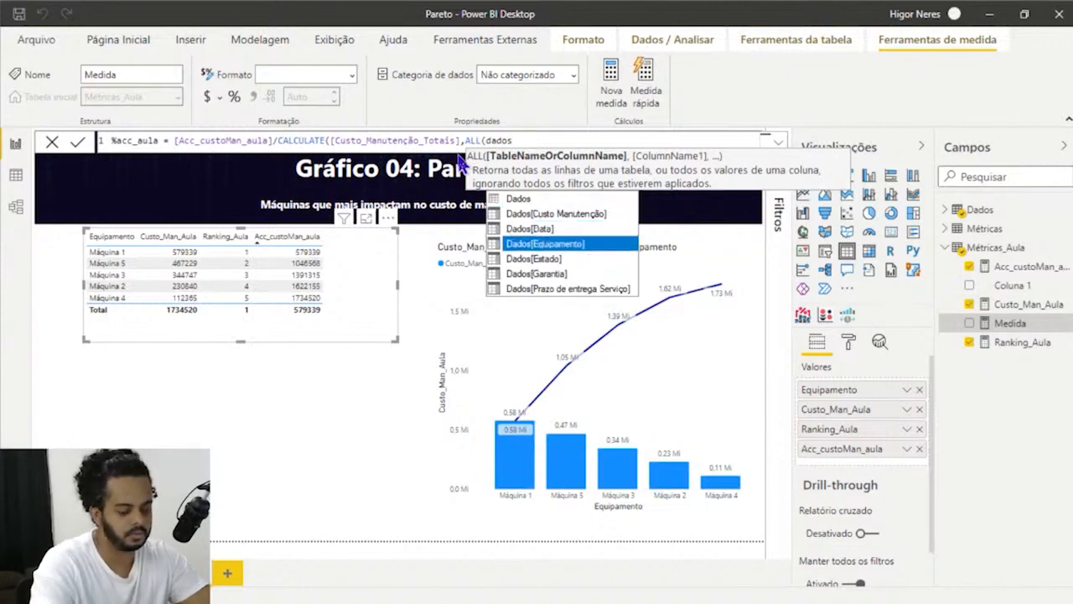
key("Tab")
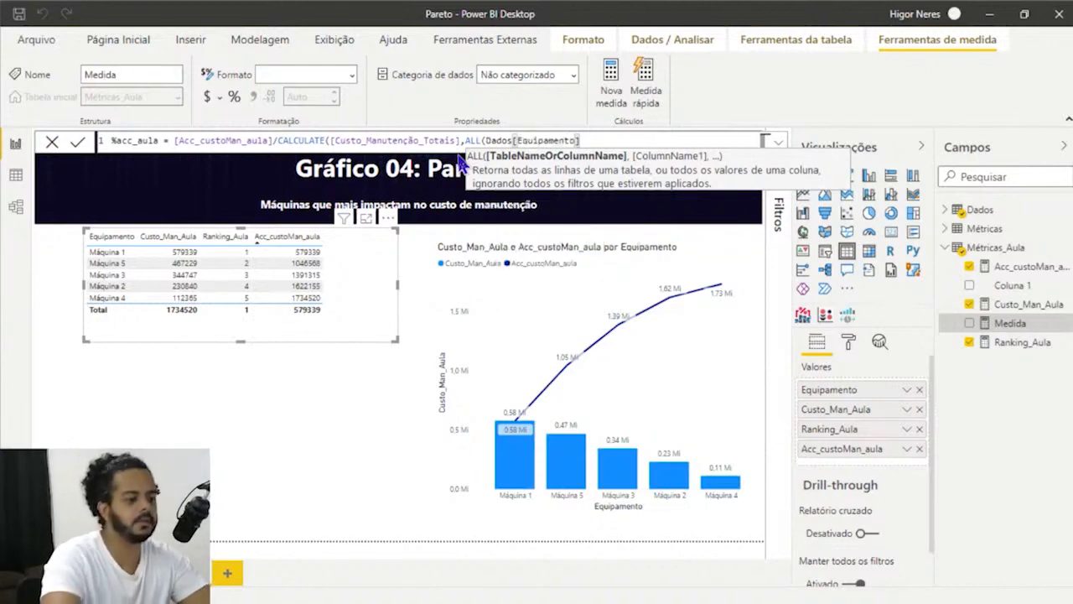
Close the ALL and CALCULATE functions and commit the %acc_aula measure formula.
type(")")
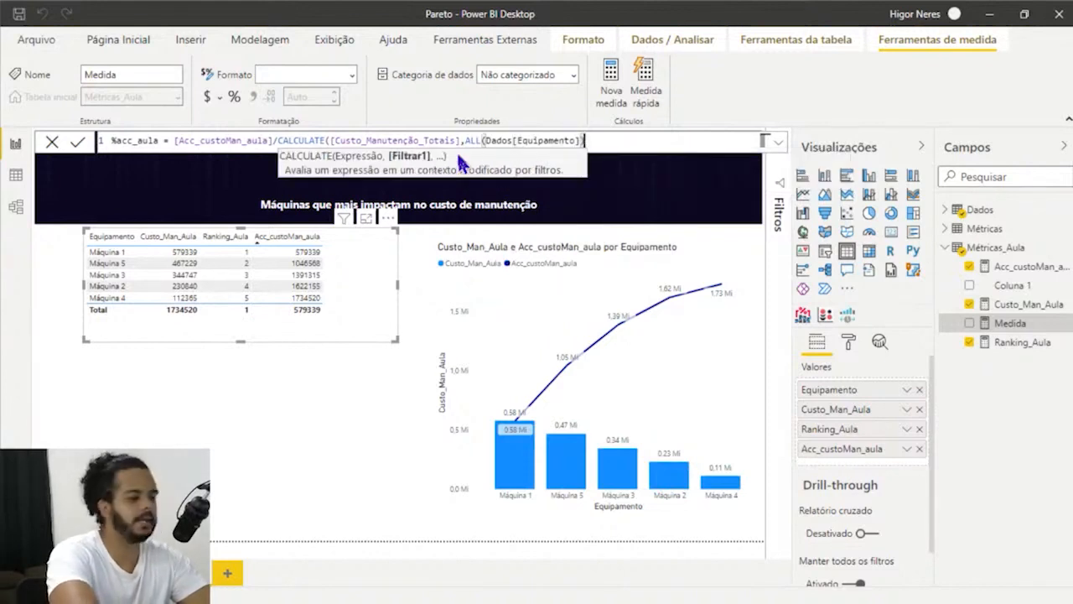
type(")")
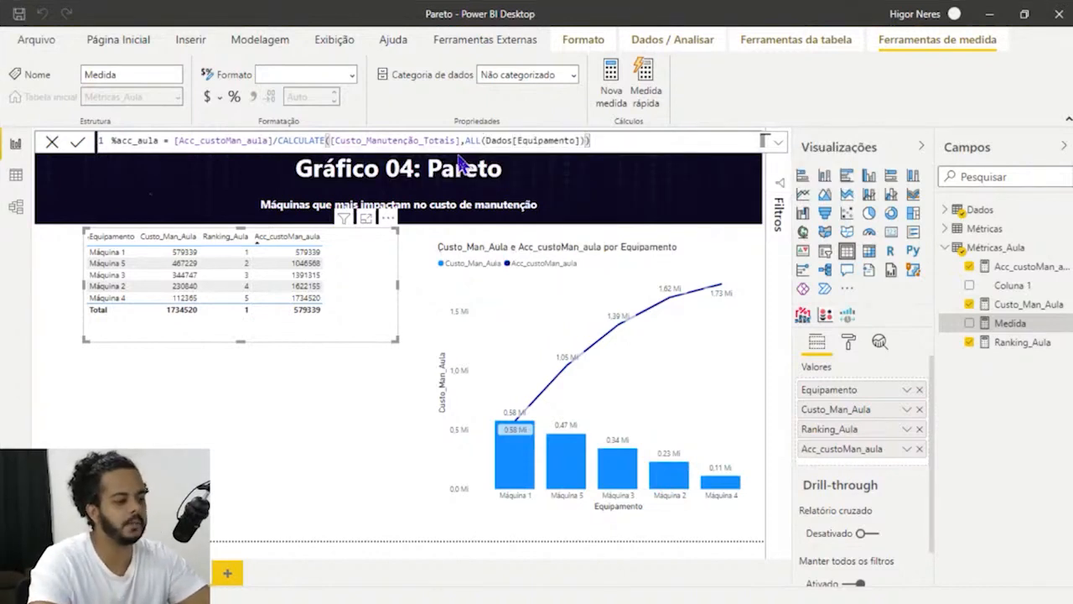
key("Return")
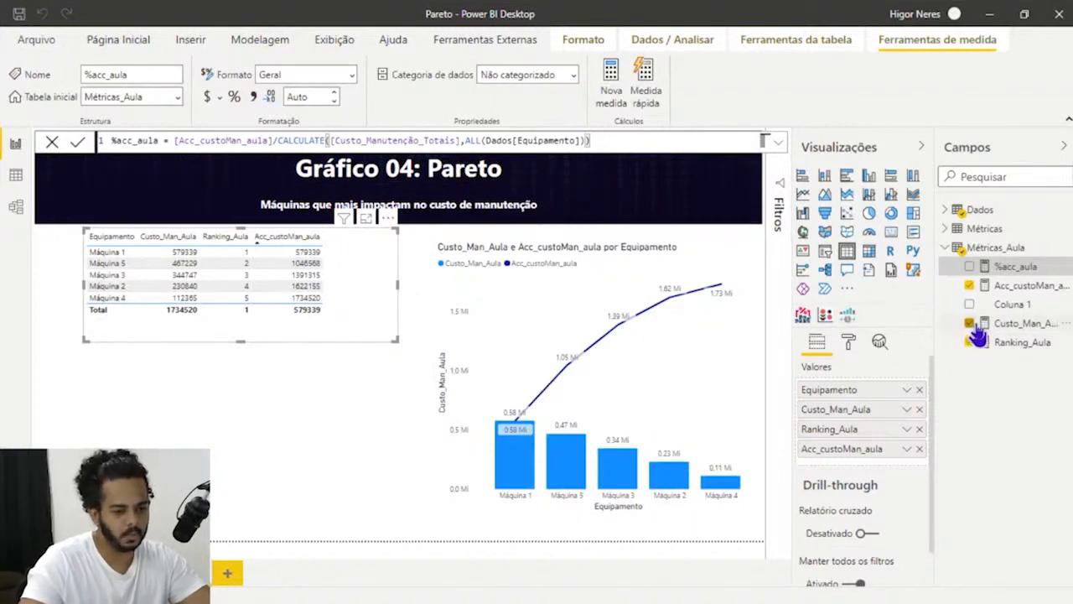
Remove Acc_custoMan_aula from the equipment table, then add it back followed by the %acc_aula measure.
left_click(919, 450)
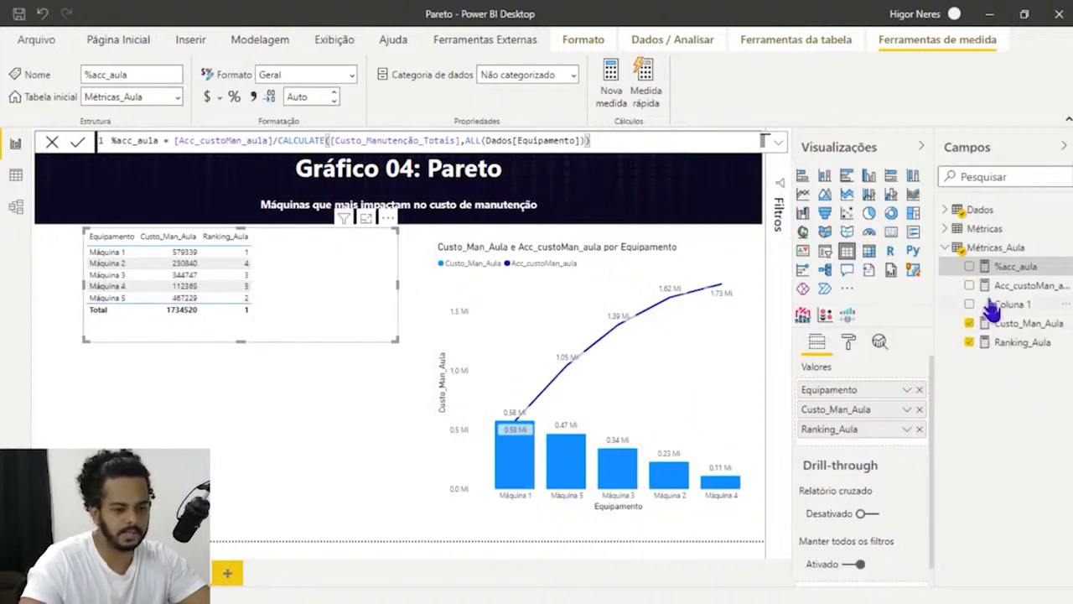
left_click(970, 285)
left_click(970, 266)
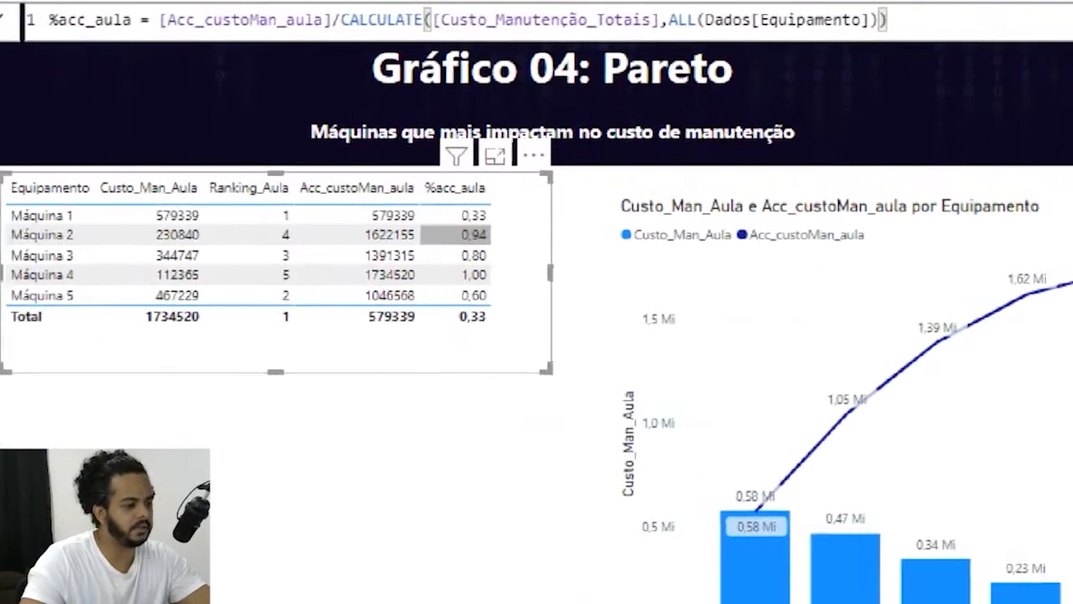
mouse_move(12, 223)
left_mouse_down()
mouse_move(286, 230)
mouse_move(508, 219)
left_mouse_up()
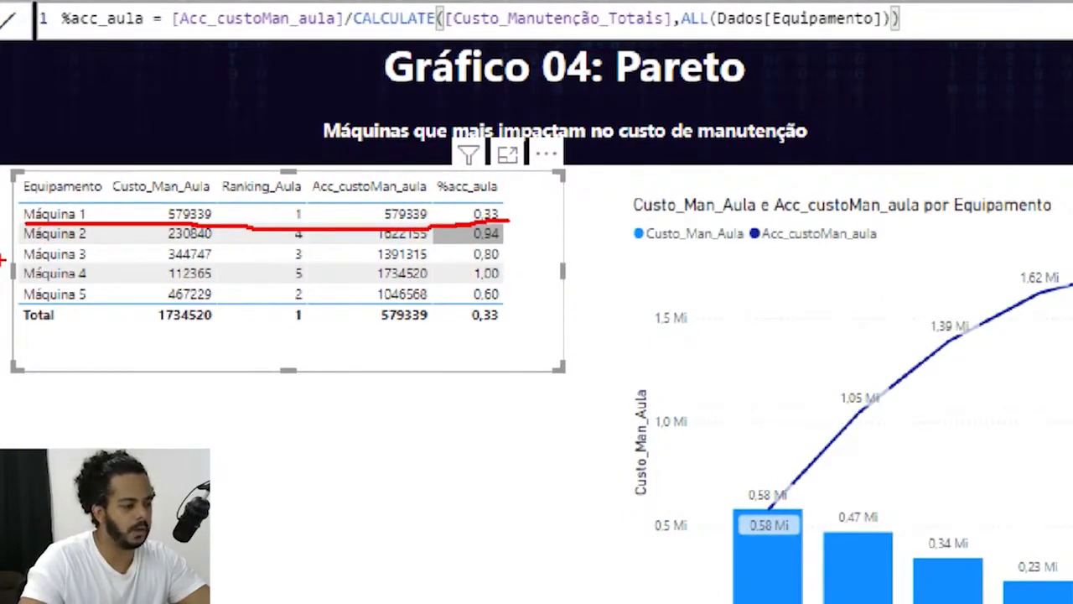
left_click_drag(37, 245, 599, 248)
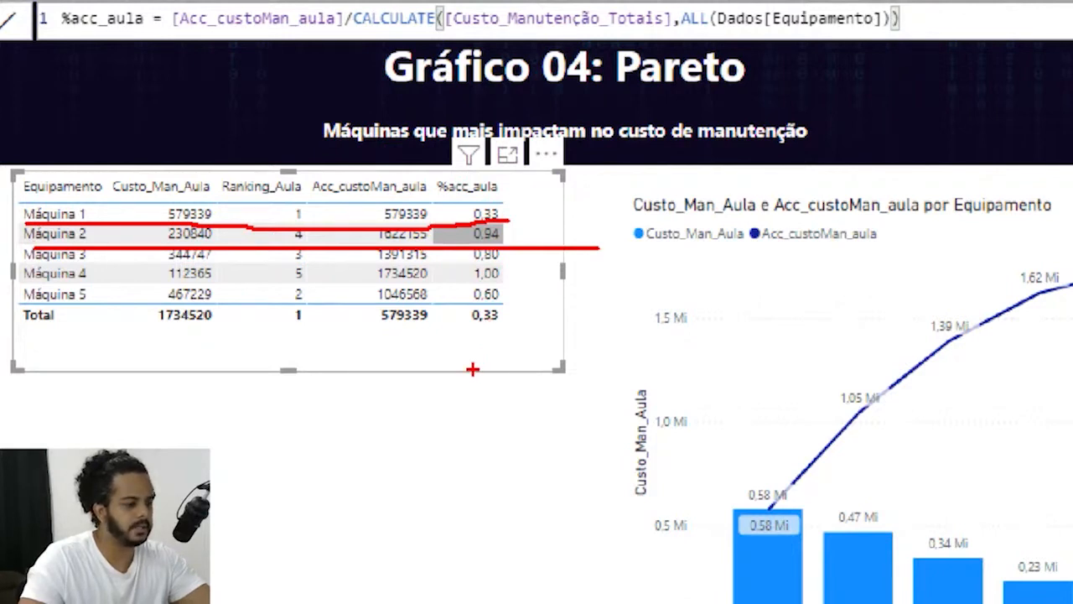
key("Escape")
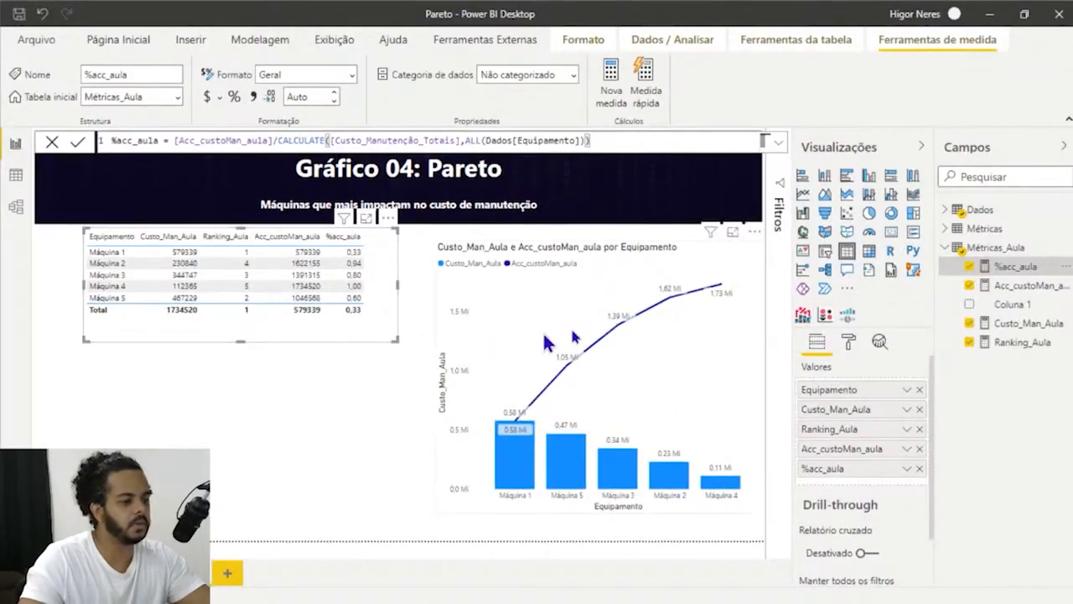
Format the %acc_aula measure as a percentage.
left_click(235, 98)
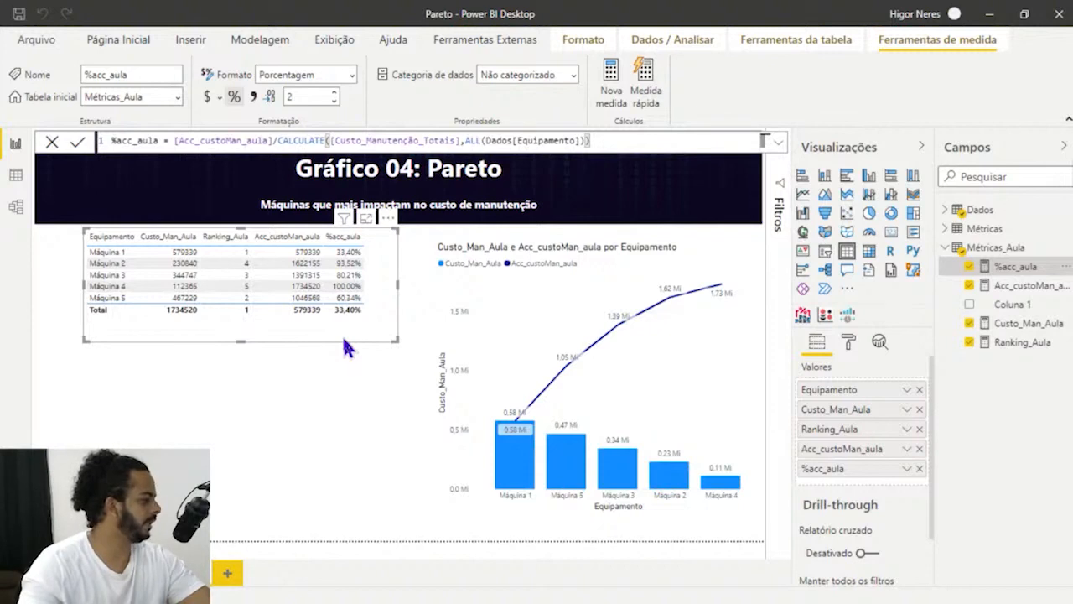
Replace [Custo_Manutenção_Totais] with [Custo_Man_Aula] as the CALCULATE expression in the %acc_aula formula.
left_click(458, 141)
key("BackSpace")
key("BackSpace")
key("BackSpace")
key("BackSpace")
key("BackSpace")
key("BackSpace")
key("BackSpace")
key("BackSpace")
key("BackSpace")
key("BackSpace")
key("BackSpace")
key("BackSpace")
key("BackSpace")
key("BackSpace")
key("BackSpace")
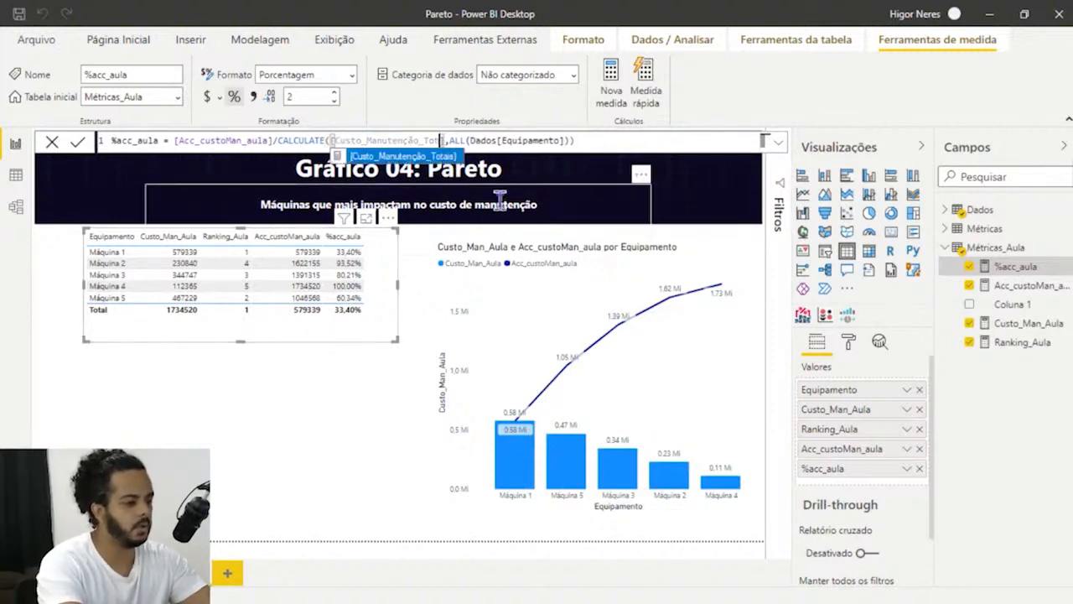
key("BackSpace")
key("BackSpace")
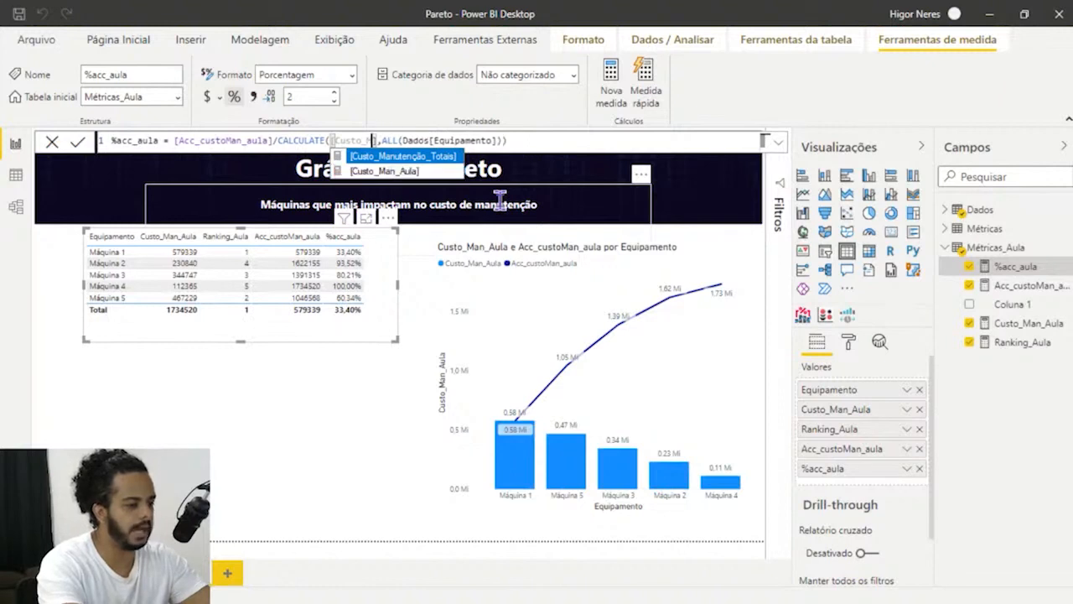
key("Down")
key("Tab")
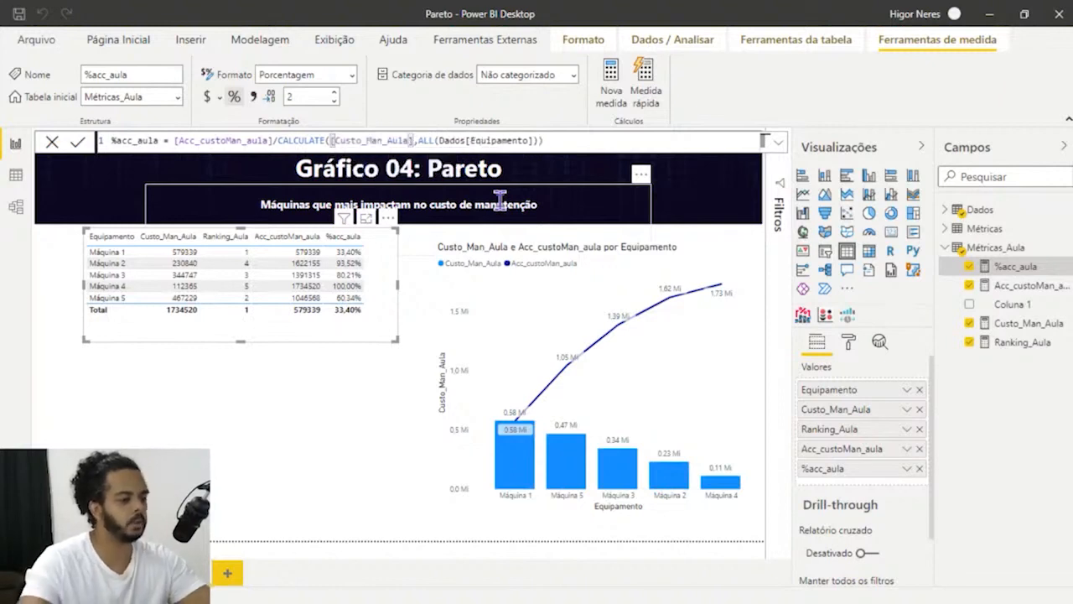
left_click(665, 141)
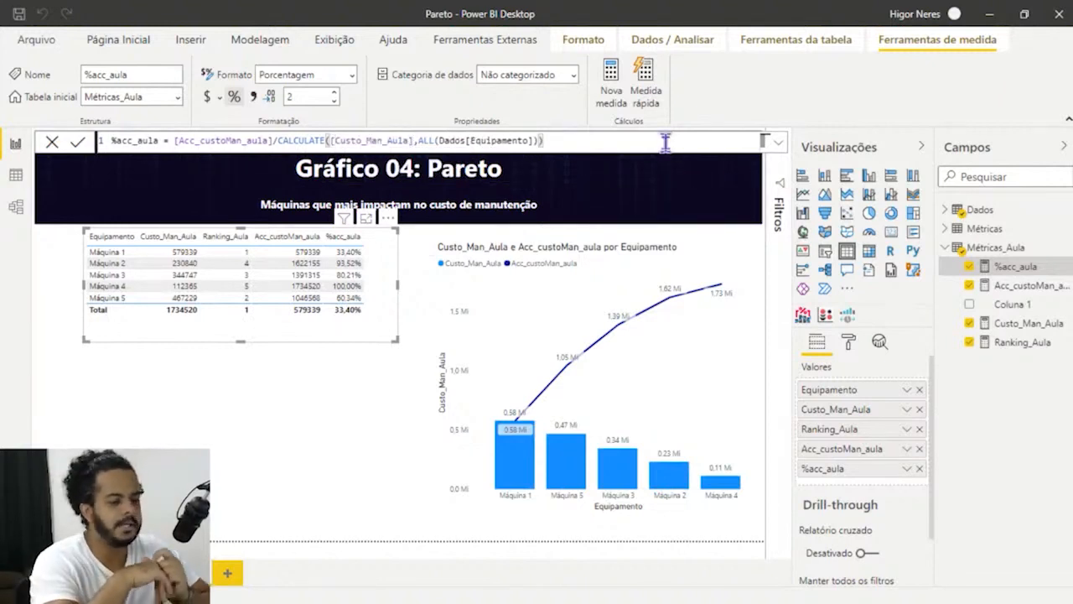